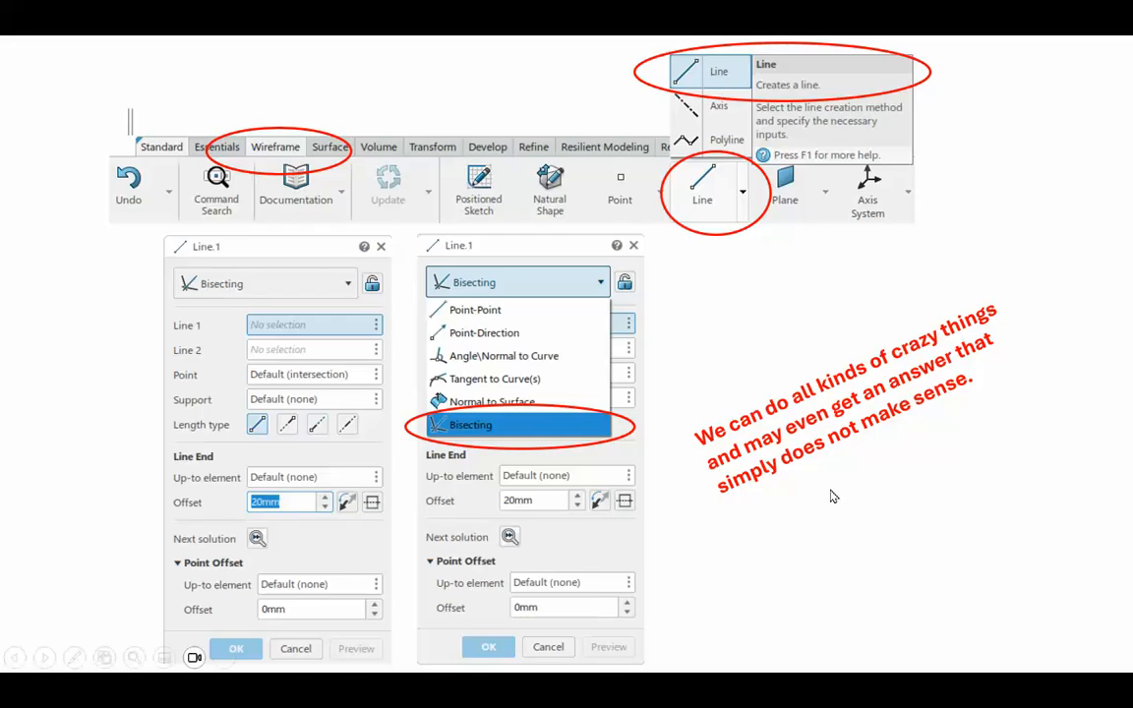
# - Switch from the slideshow to 3DEXPERIENCE CATIA and close the open physical product without saving its changes
pyautogui.click(892, 549)
pyautogui.click(892, 549)
pyautogui.click(892, 549)
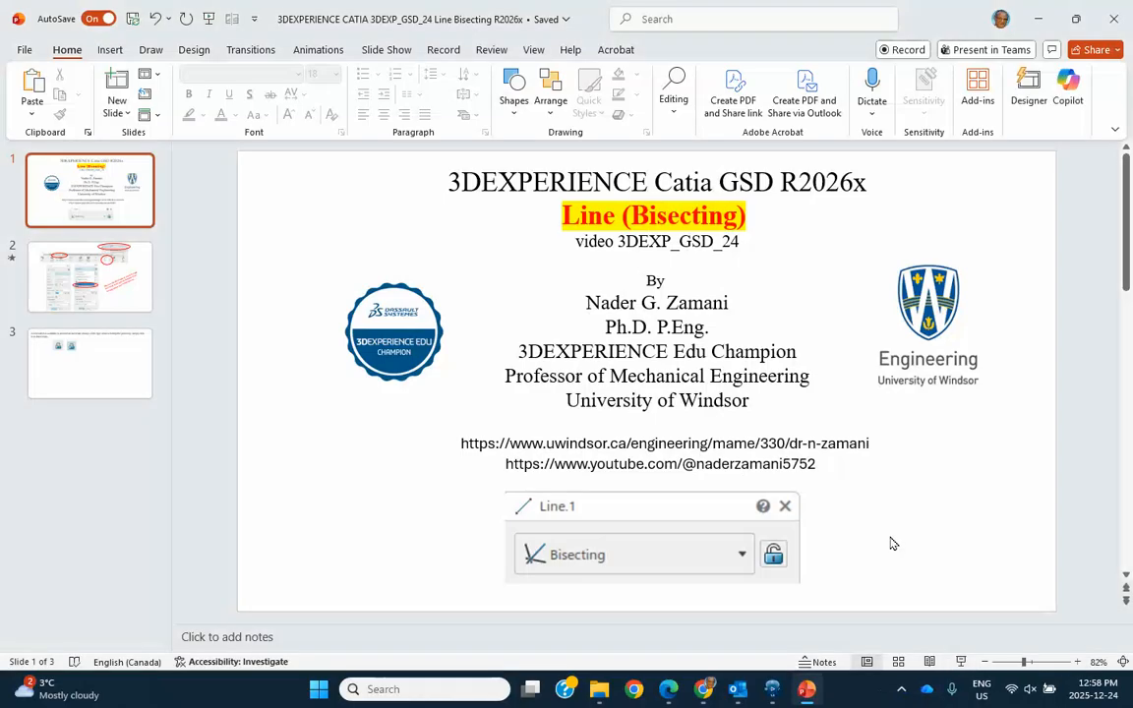
pyautogui.click(776, 689)
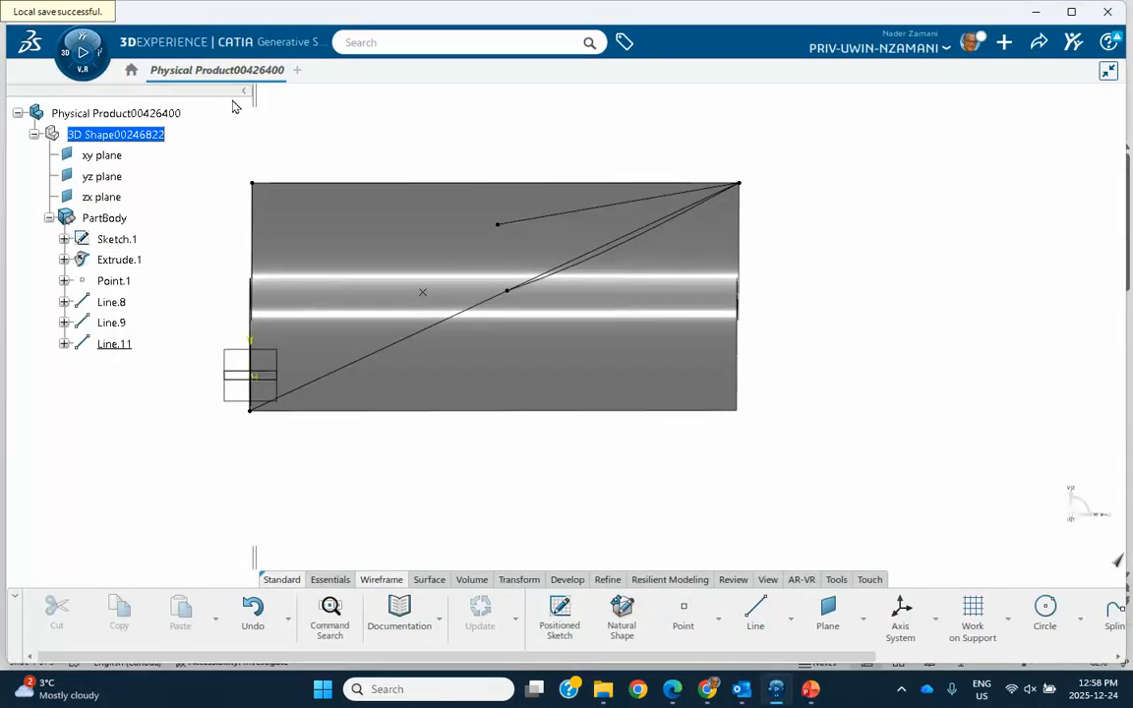
pyautogui.click(278, 69)
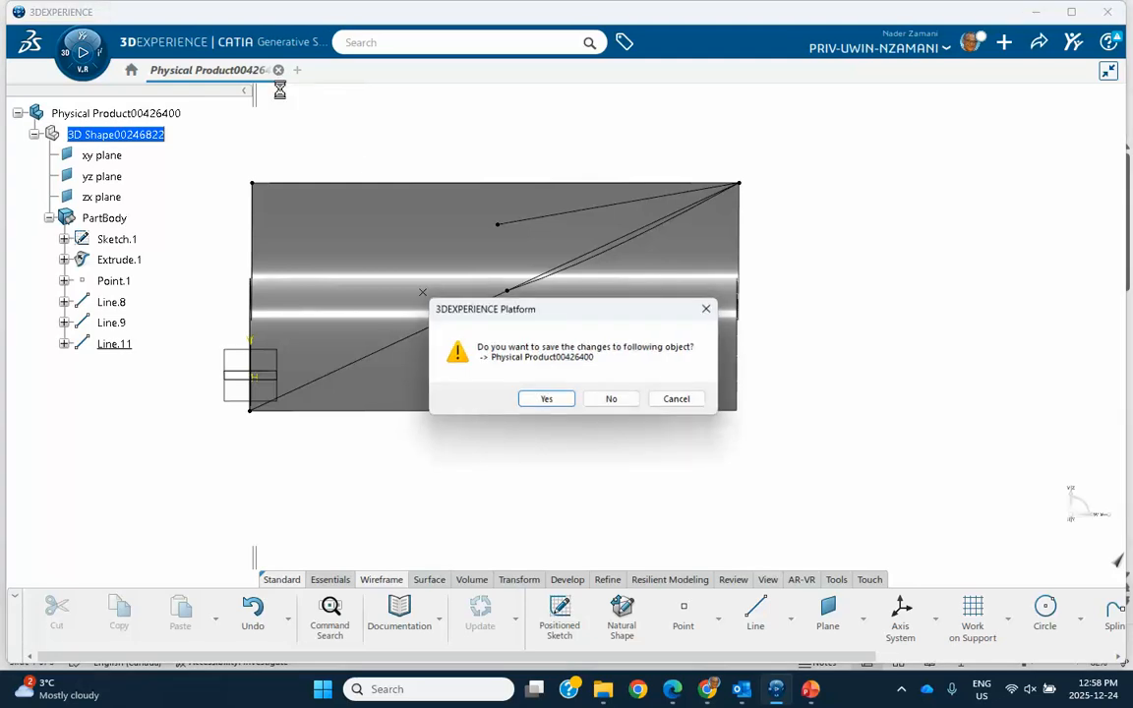
pyautogui.click(609, 398)
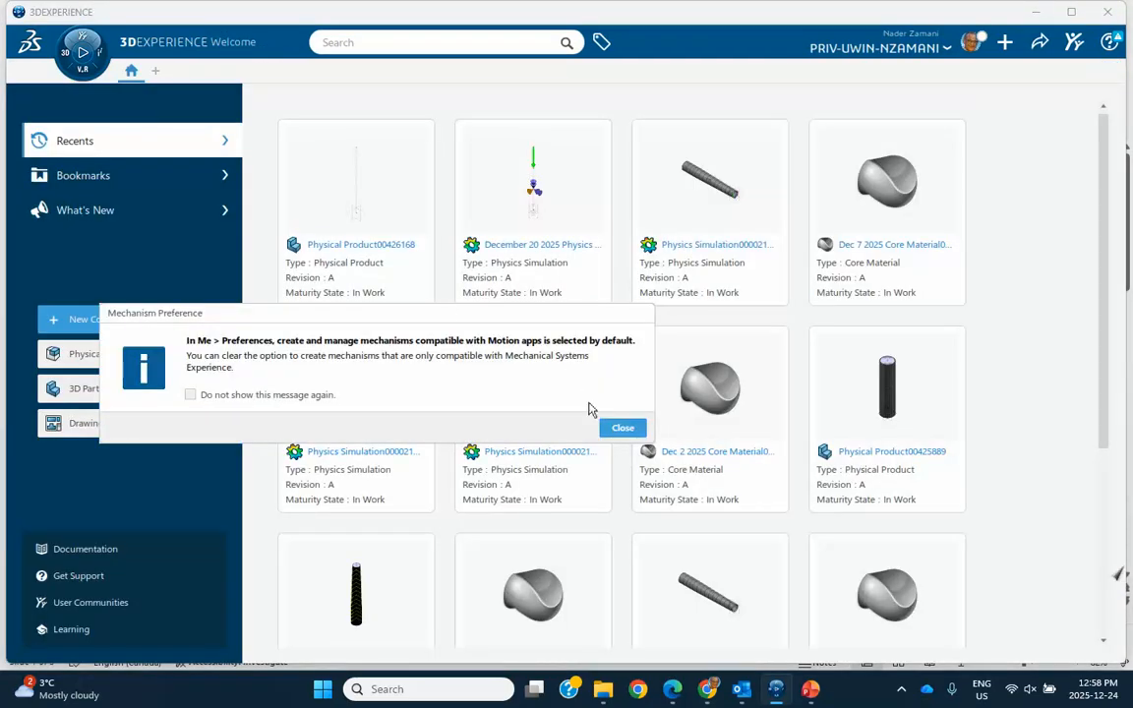
pyautogui.click(622, 427)
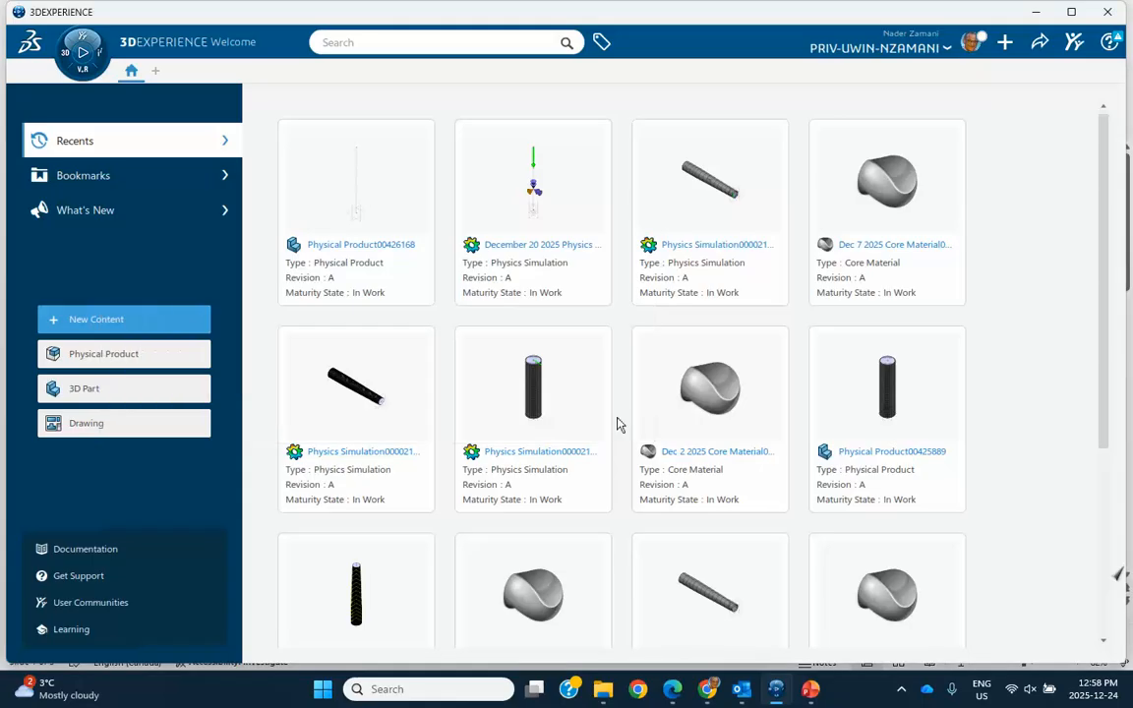
# - Create a new part in Generative Shape Design and dismiss the mechanism preference message
pyautogui.click(67, 56)
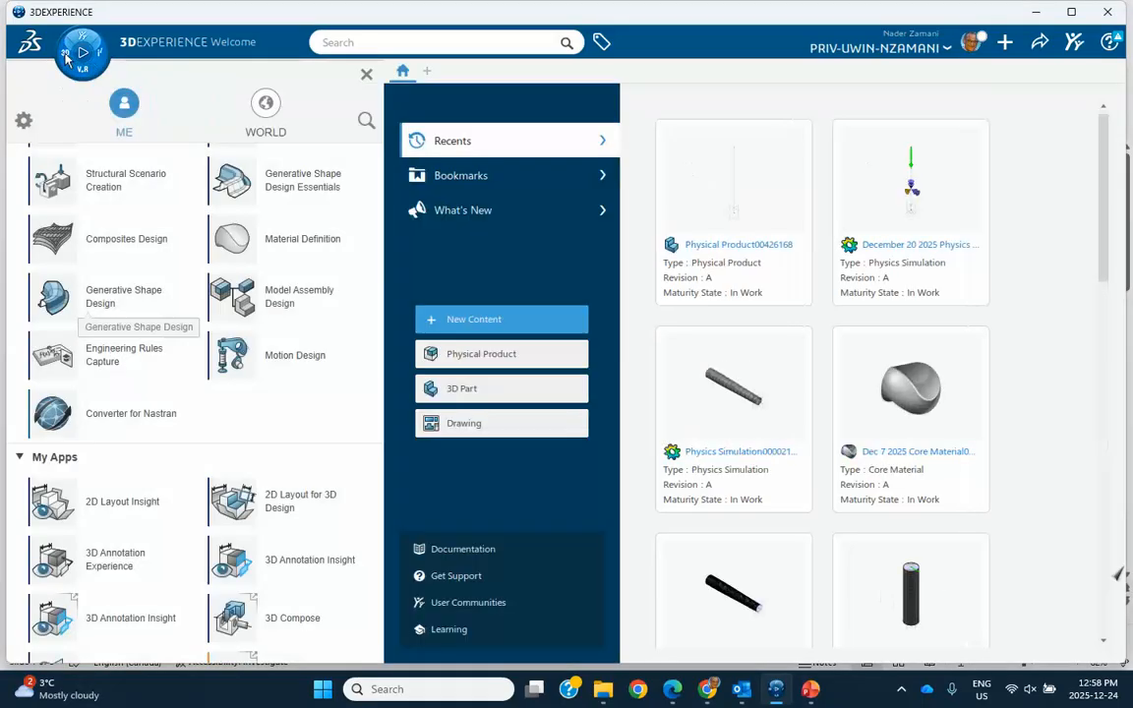
pyautogui.click(113, 307)
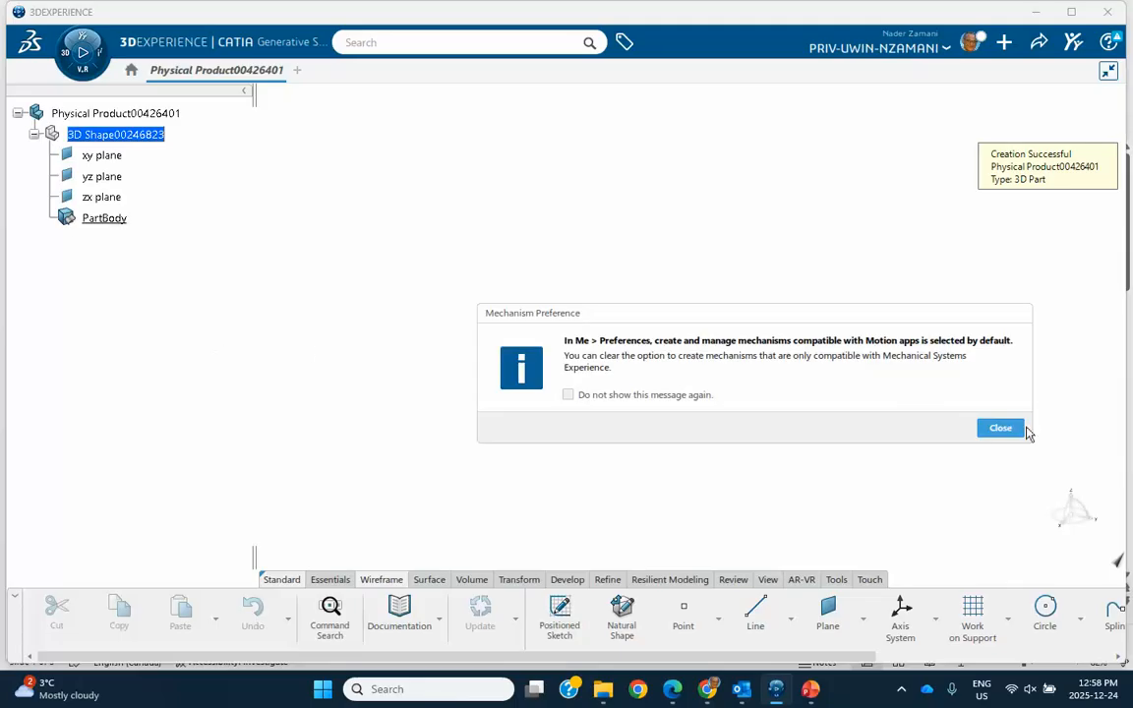
pyautogui.click(996, 428)
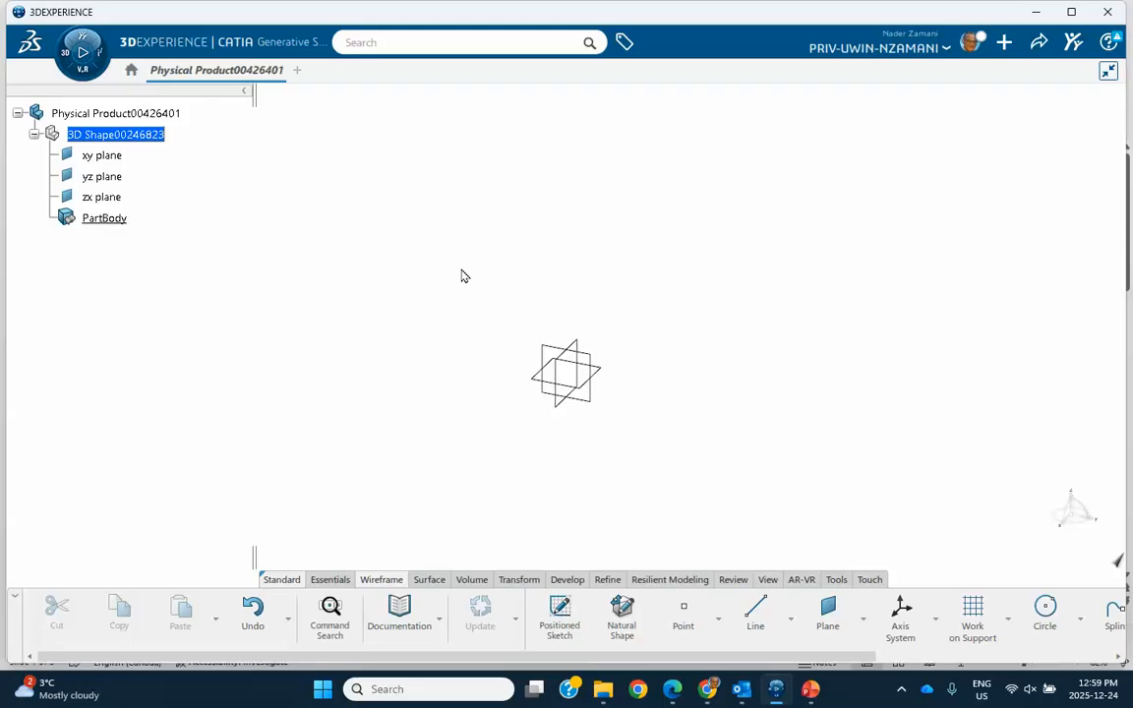
# - Sketch an S-shaped four-point spline on the yz plane, rising to about H 212 mm, V 108 mm, and finish the sketch
pyautogui.click(543, 369)
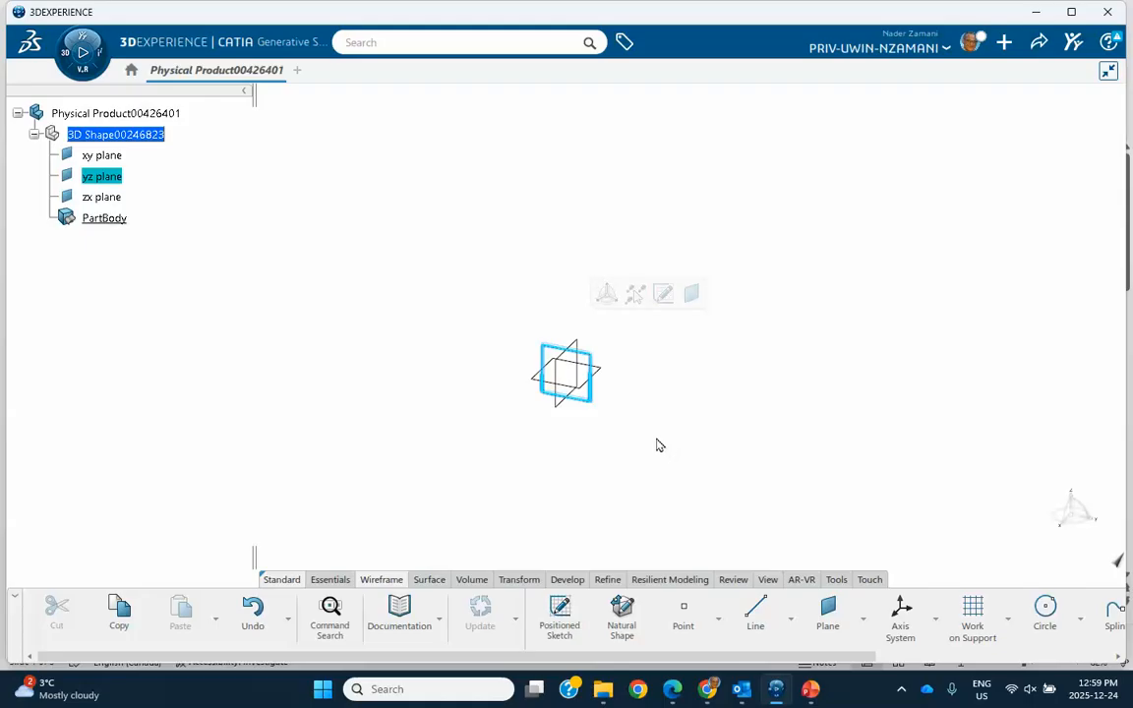
pyautogui.click(662, 294)
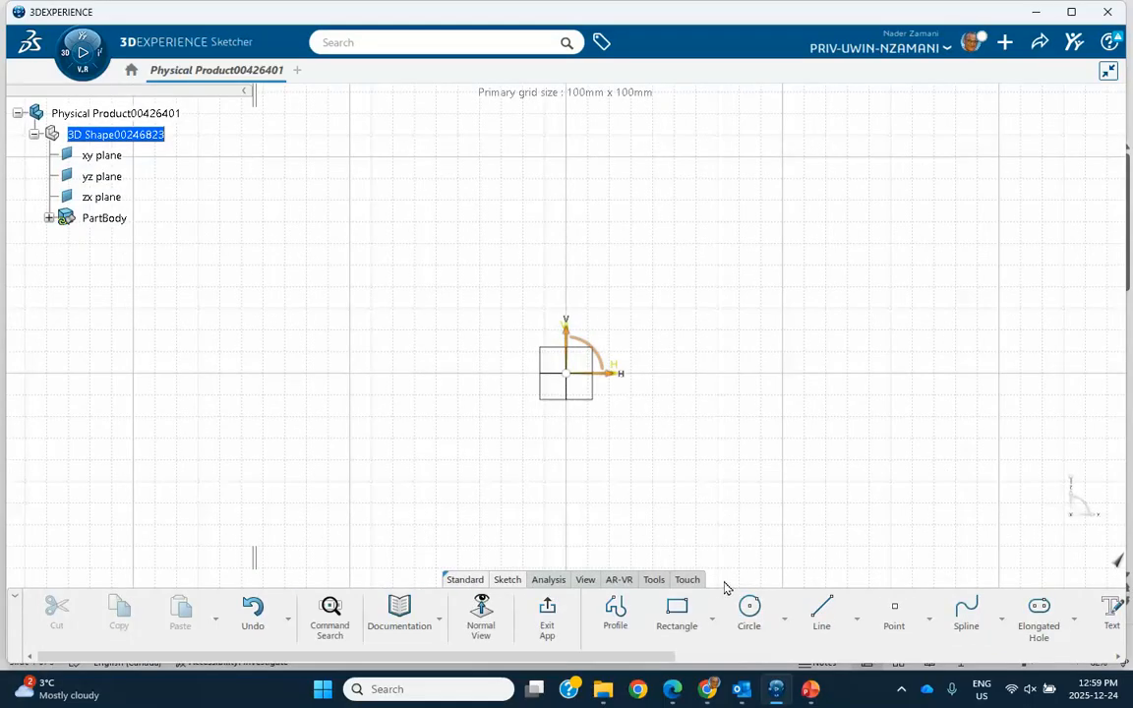
pyautogui.click(961, 618)
pyautogui.click(226, 463)
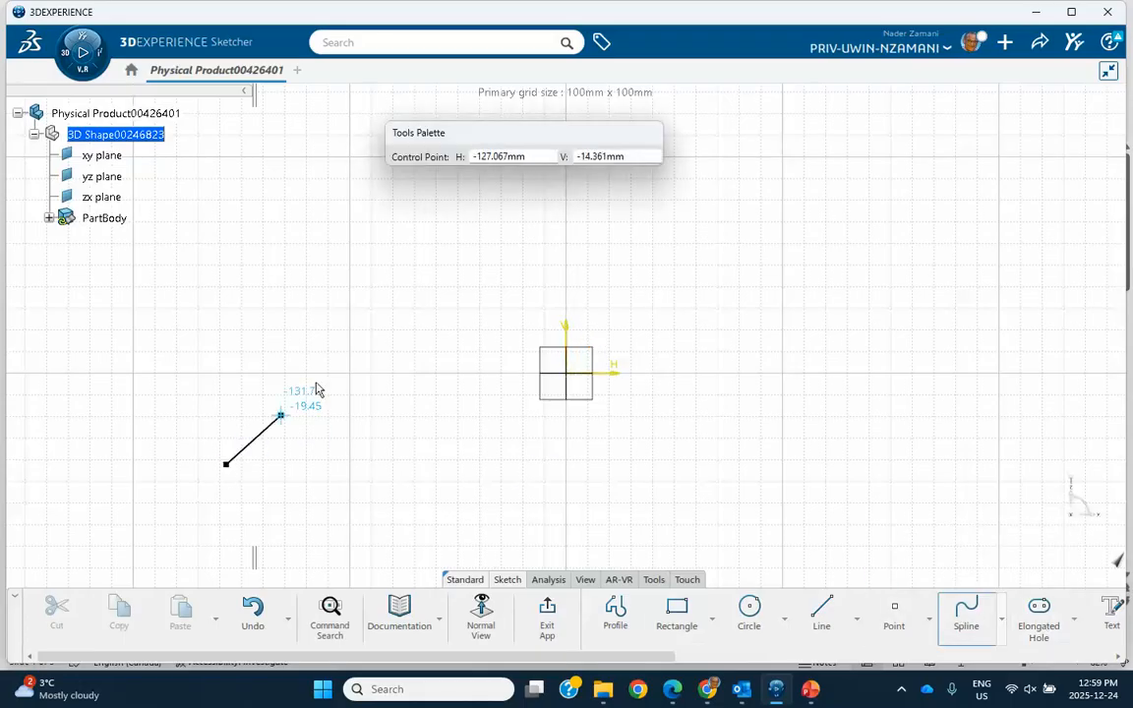
pyautogui.click(385, 313)
pyautogui.click(782, 251)
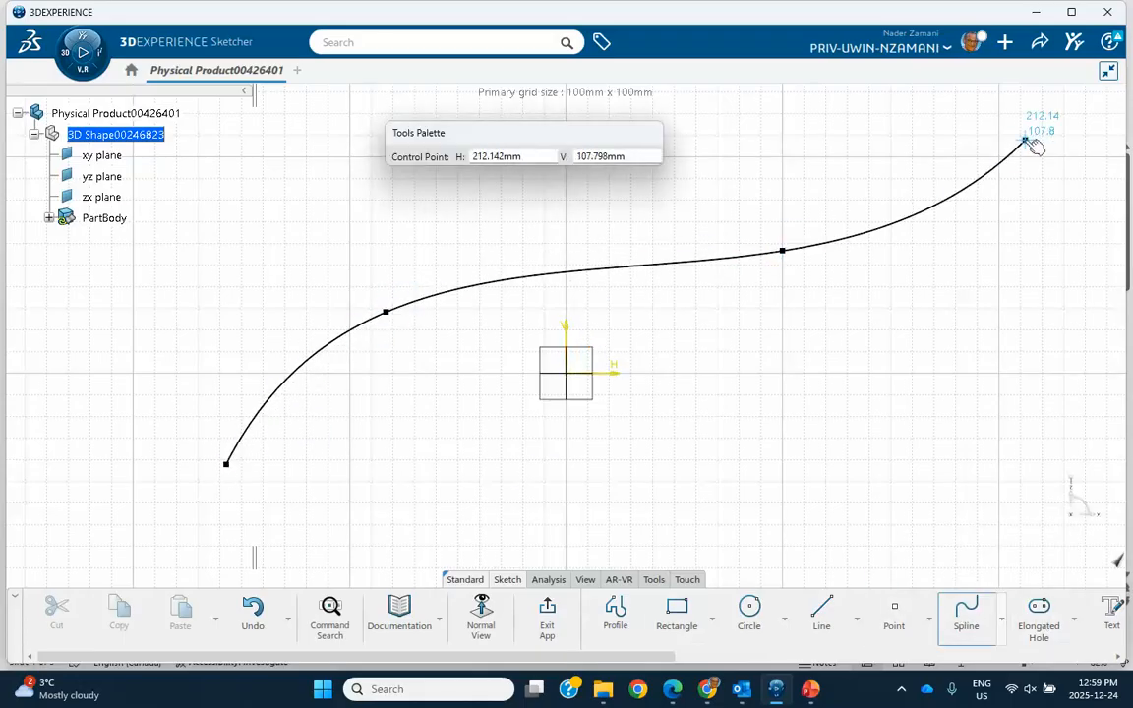
pyautogui.doubleClick(1029, 144)
pyautogui.click(546, 618)
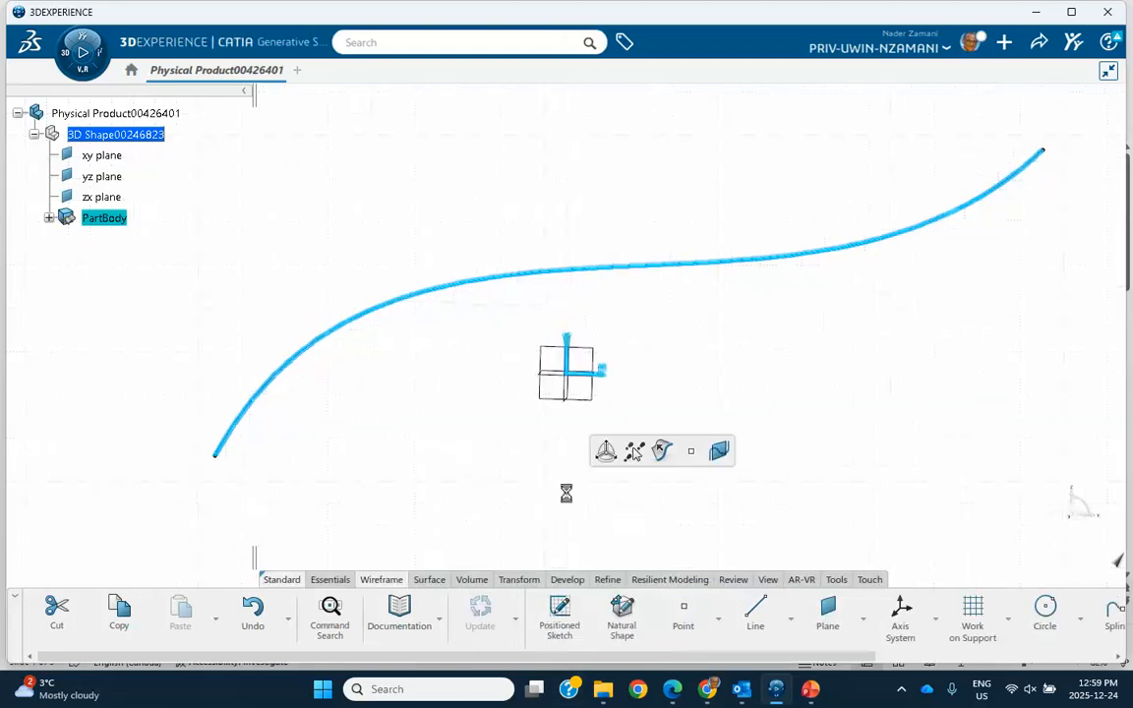
# - Extrude the spline sketch into a surface and set its first limit length to 100 mm
pyautogui.click(661, 451)
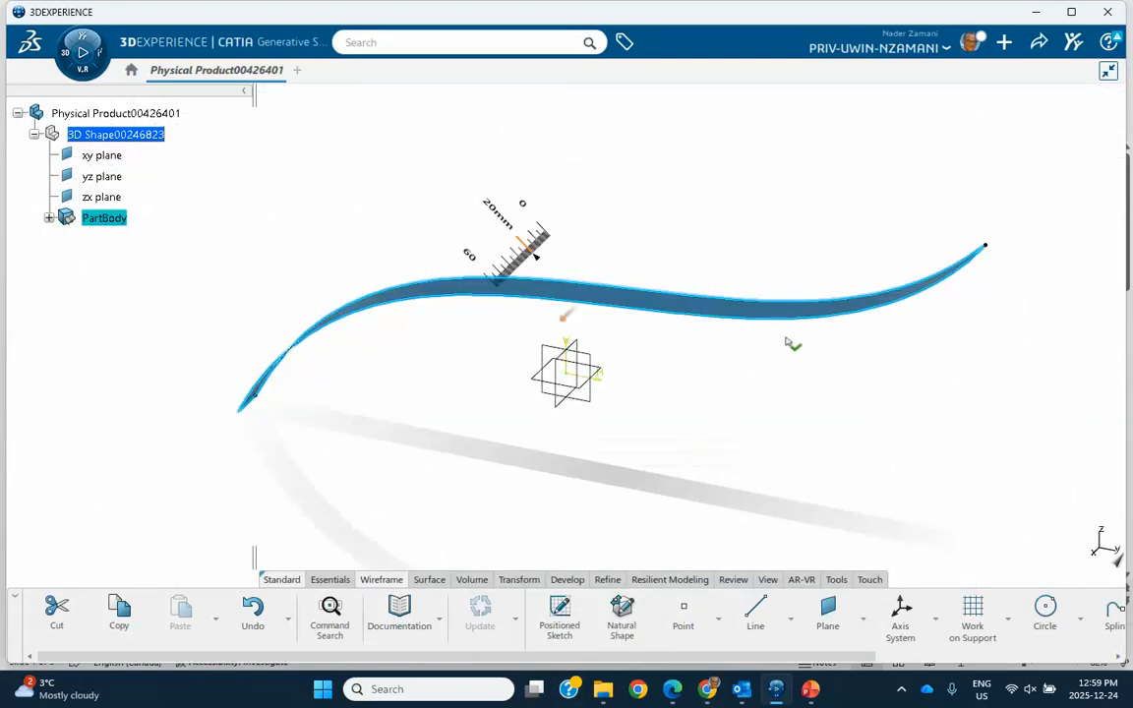
pyautogui.click(695, 240)
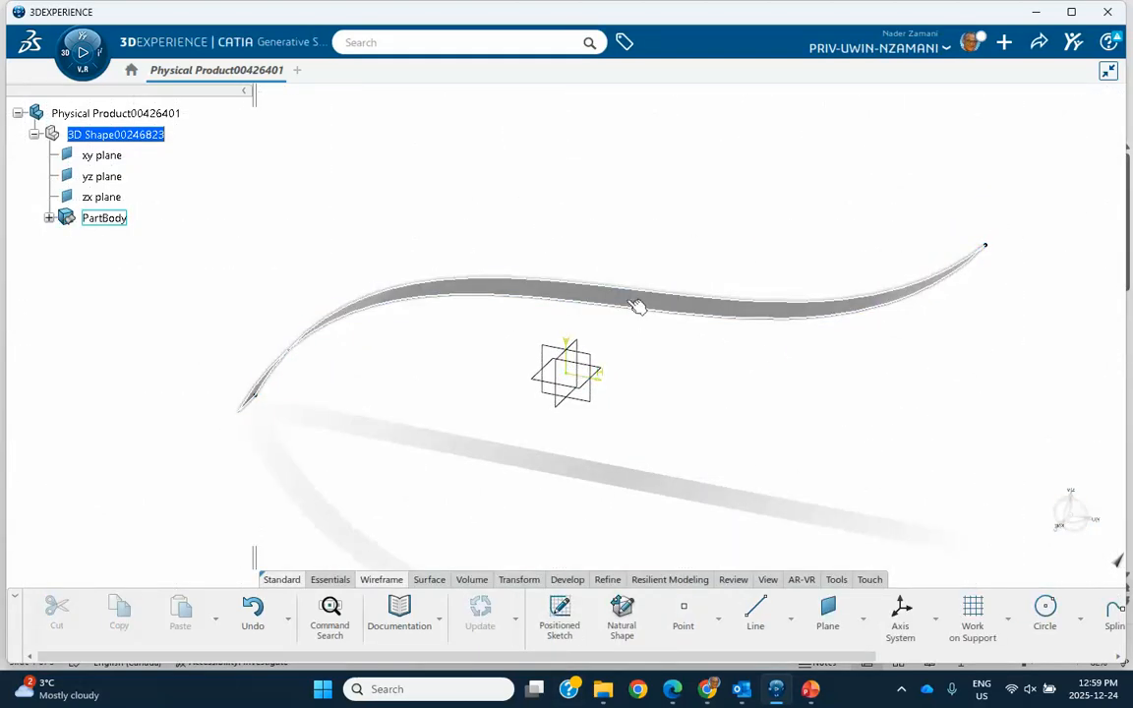
pyautogui.doubleClick(637, 307)
pyautogui.write('1')
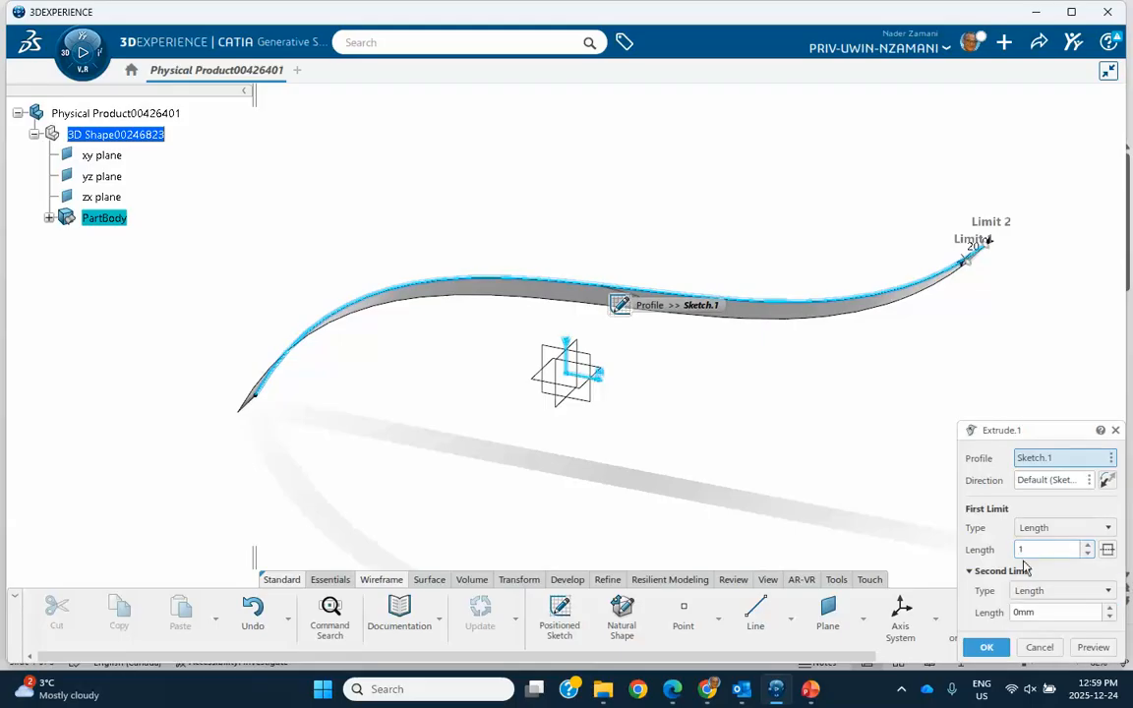
pyautogui.write('00')
pyautogui.click(986, 647)
# - Set the extruded surface's first limit length to 200 mm
pyautogui.click(695, 349)
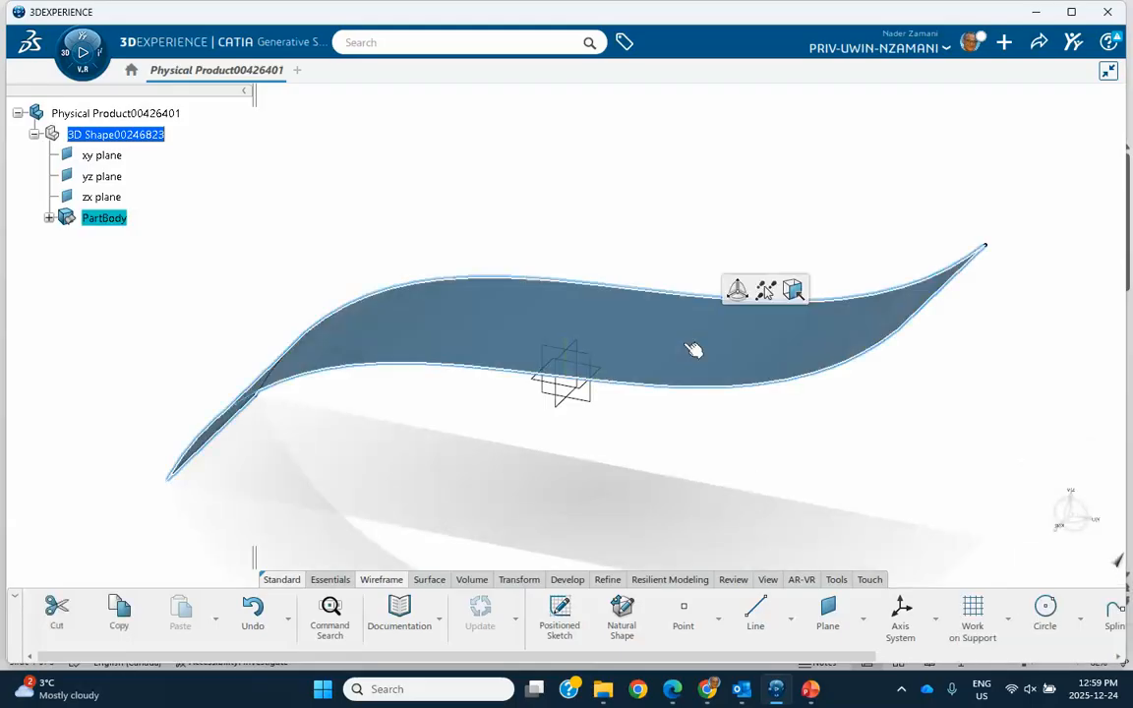
pyautogui.doubleClick(697, 367)
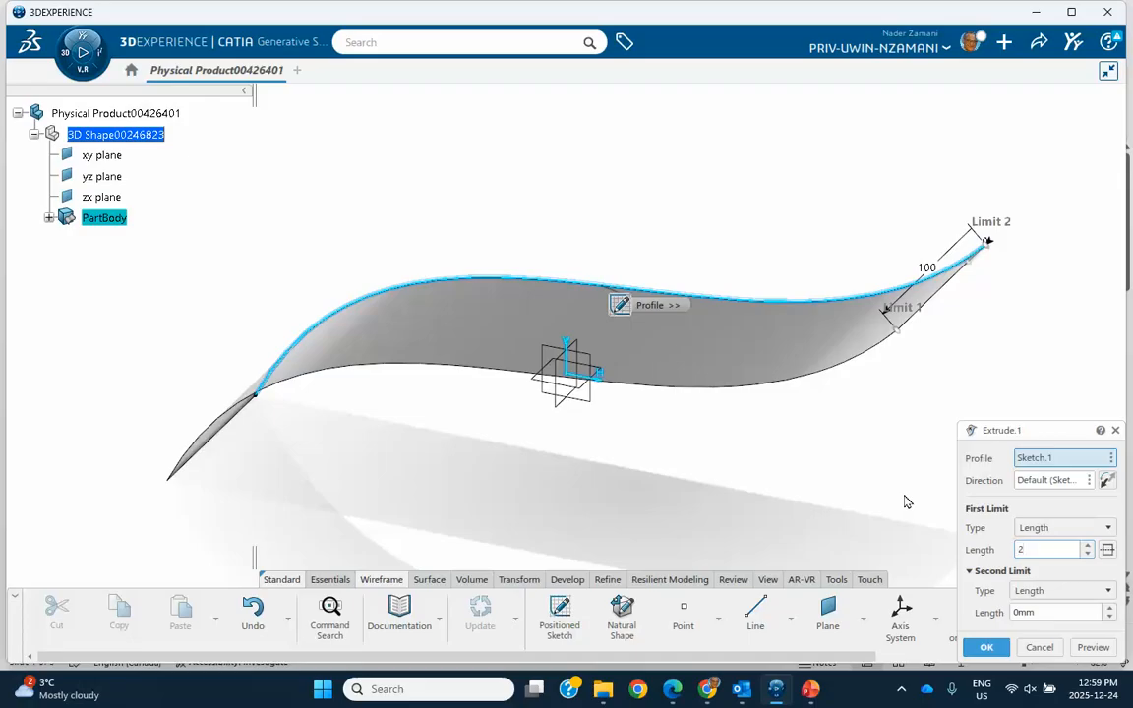
pyautogui.write('200')
pyautogui.click(986, 647)
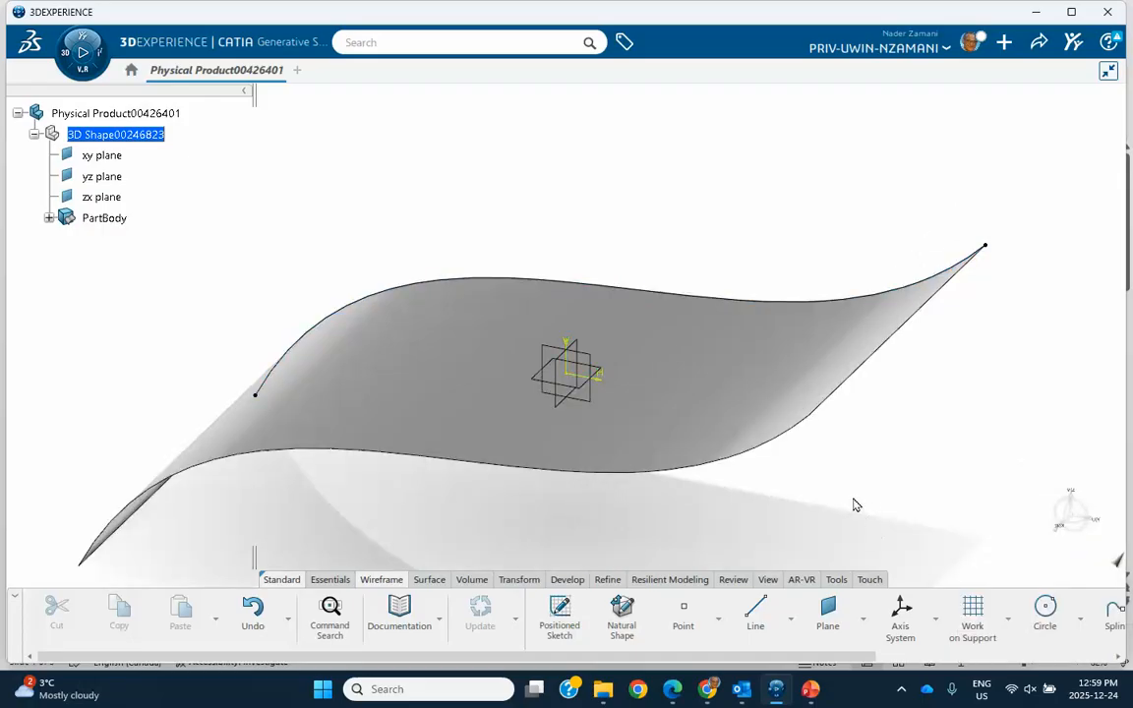
# - Create a Point-Point line diagonally across the surface, from the extruded edge's upper corner to the spline's lower endpoint
pyautogui.moveTo(669, 444); pyautogui.dragTo(758, 436, button='middle')
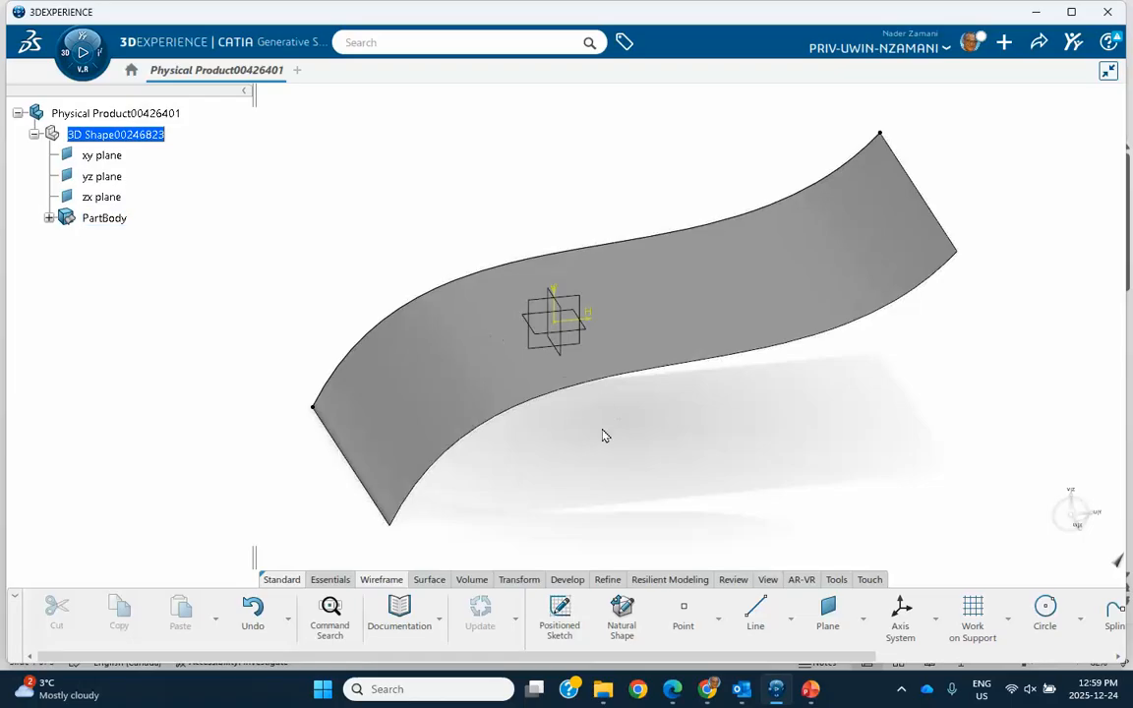
pyautogui.click(755, 612)
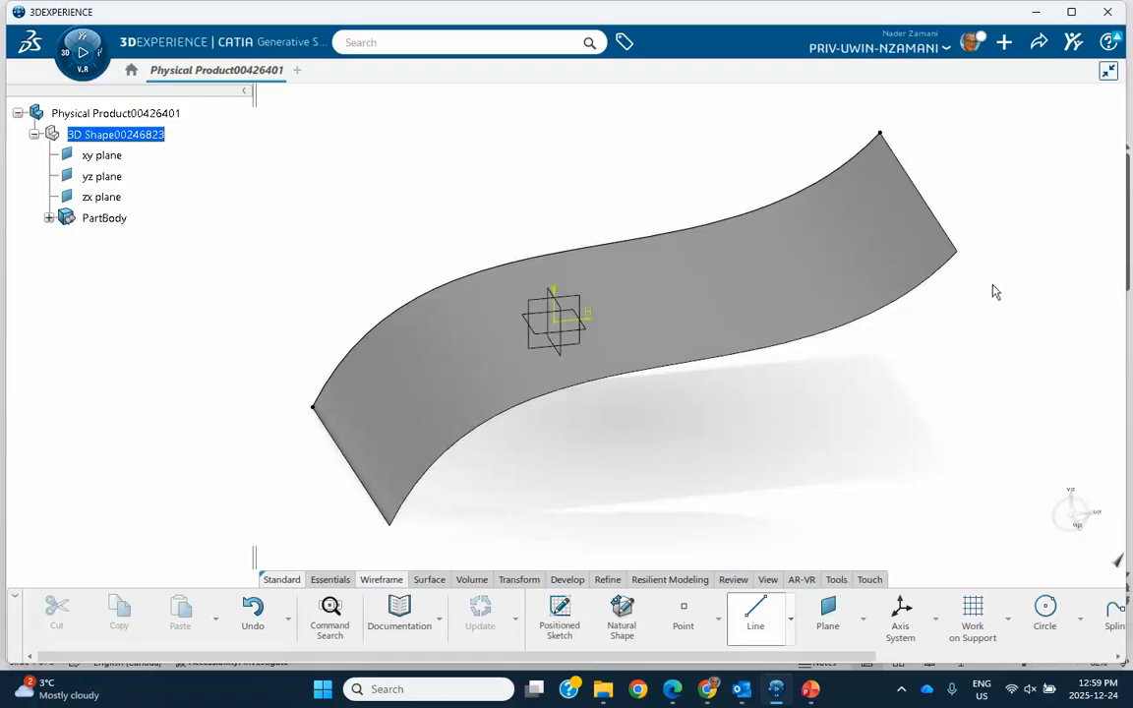
pyautogui.moveTo(722, 127); pyautogui.dragTo(615, 121, button='middle')
pyautogui.click(852, 246)
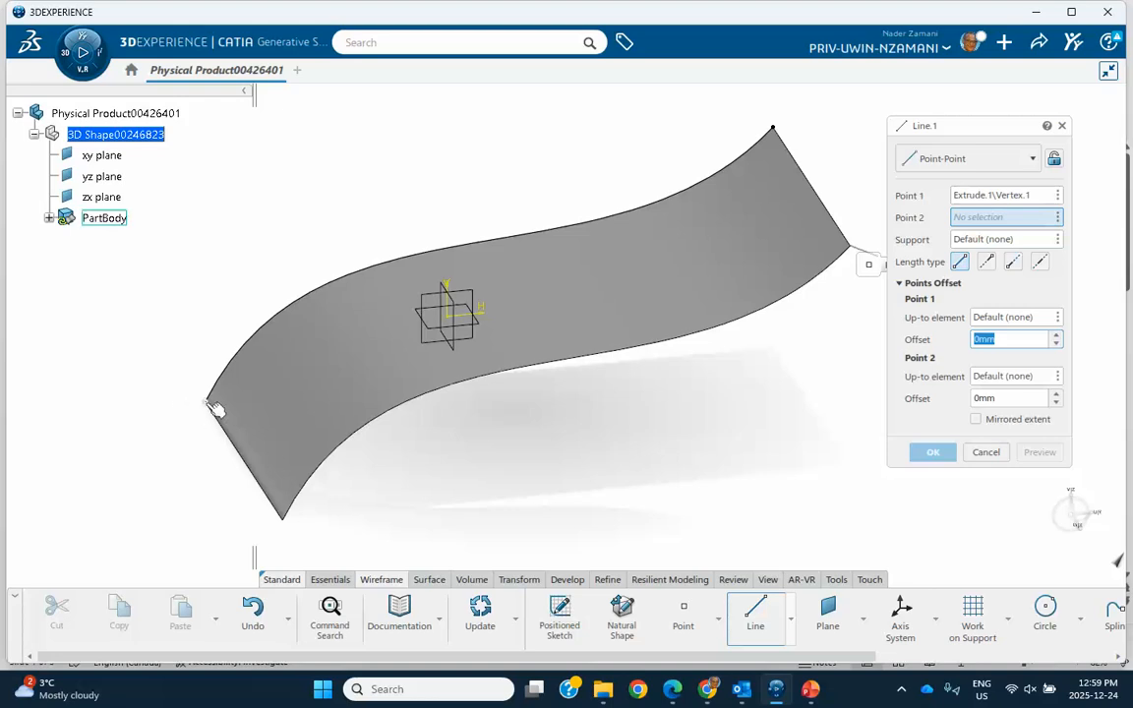
pyautogui.click(207, 402)
pyautogui.click(932, 451)
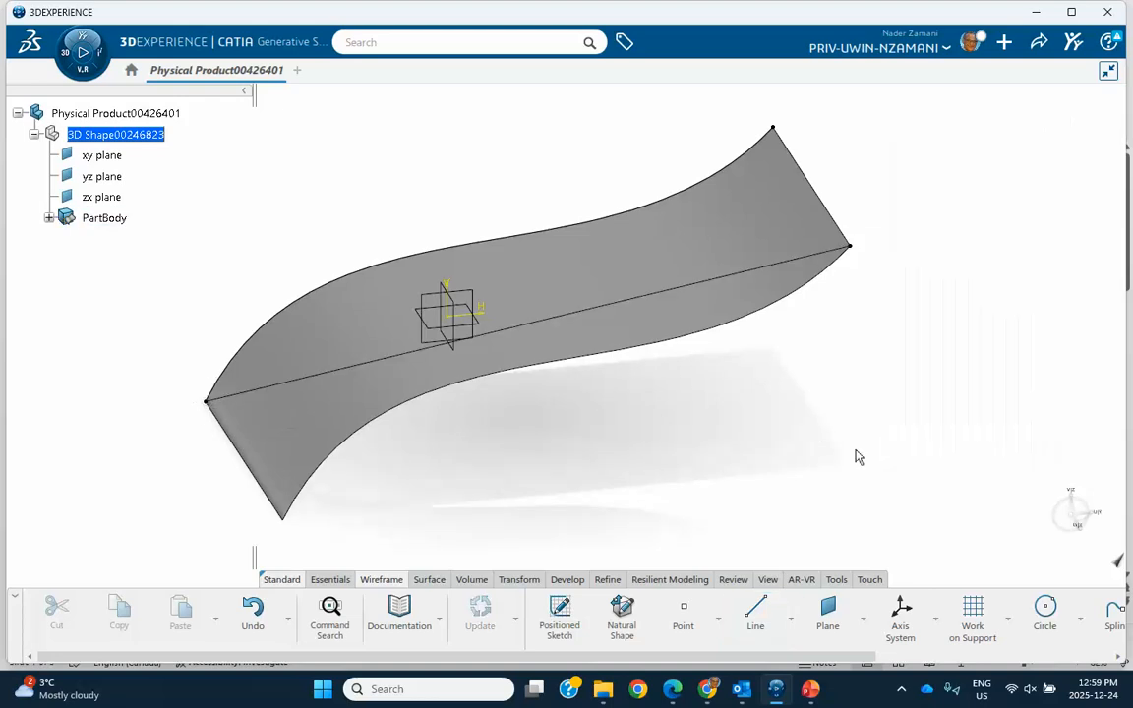
# - Create a second Point-Point diagonal from the extruded edge's lower corner to the spline's upper endpoint
pyautogui.moveTo(759, 448); pyautogui.dragTo(796, 413, button='middle')
pyautogui.moveTo(728, 449)
pyautogui.mouseDown(button='middle')
pyautogui.moveTo(701, 430)
pyautogui.moveTo(696, 442)
pyautogui.mouseUp(button='middle')
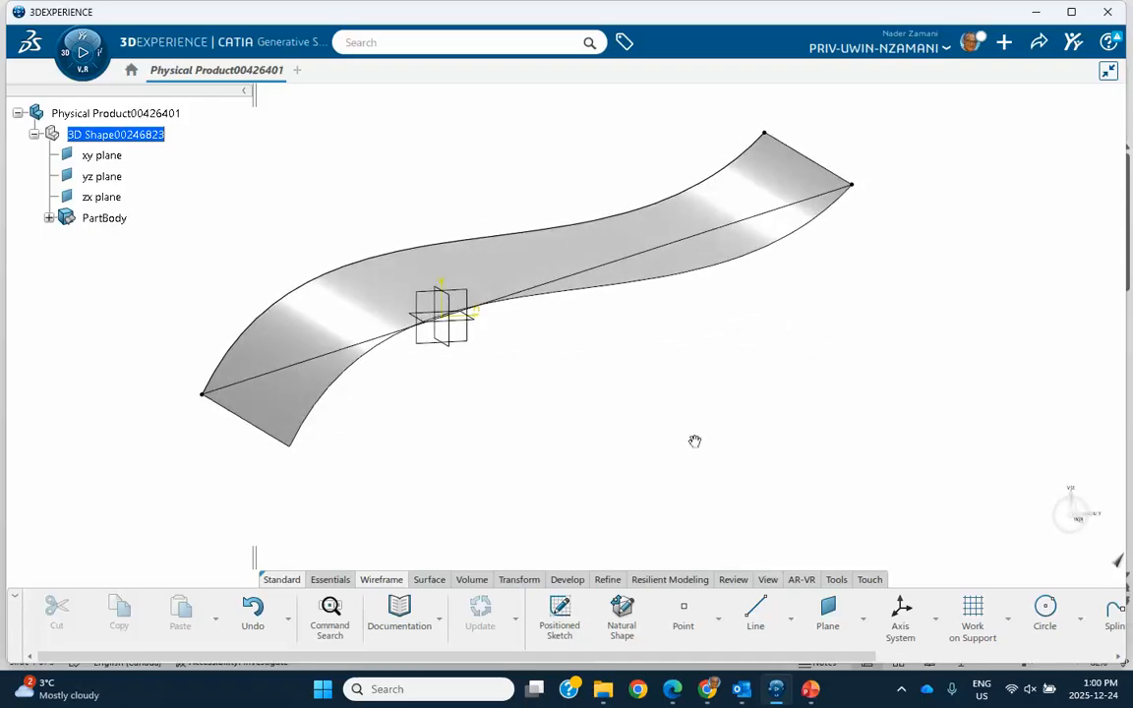
pyautogui.click(753, 617)
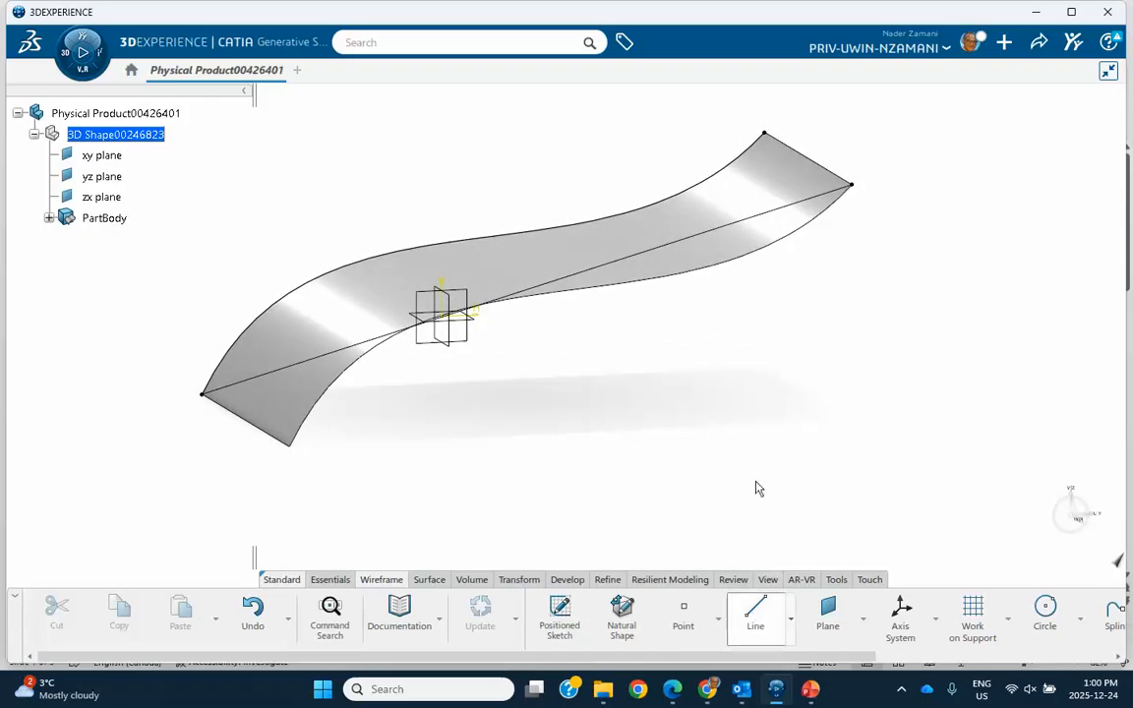
pyautogui.click(297, 448)
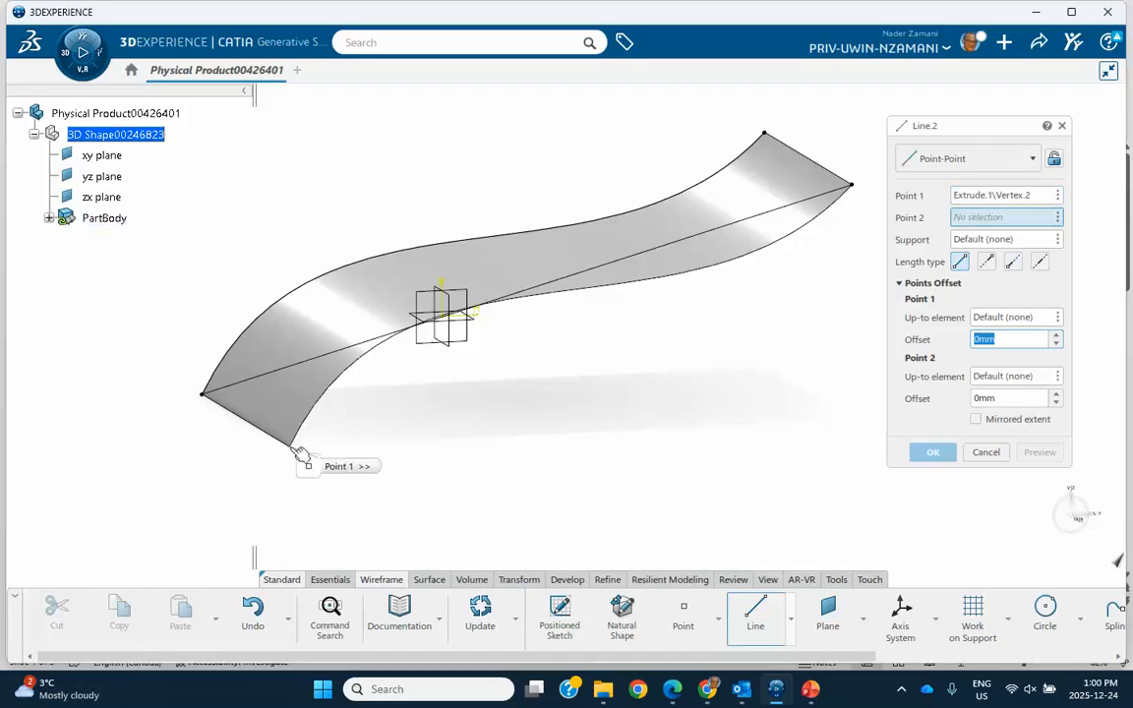
pyautogui.click(765, 131)
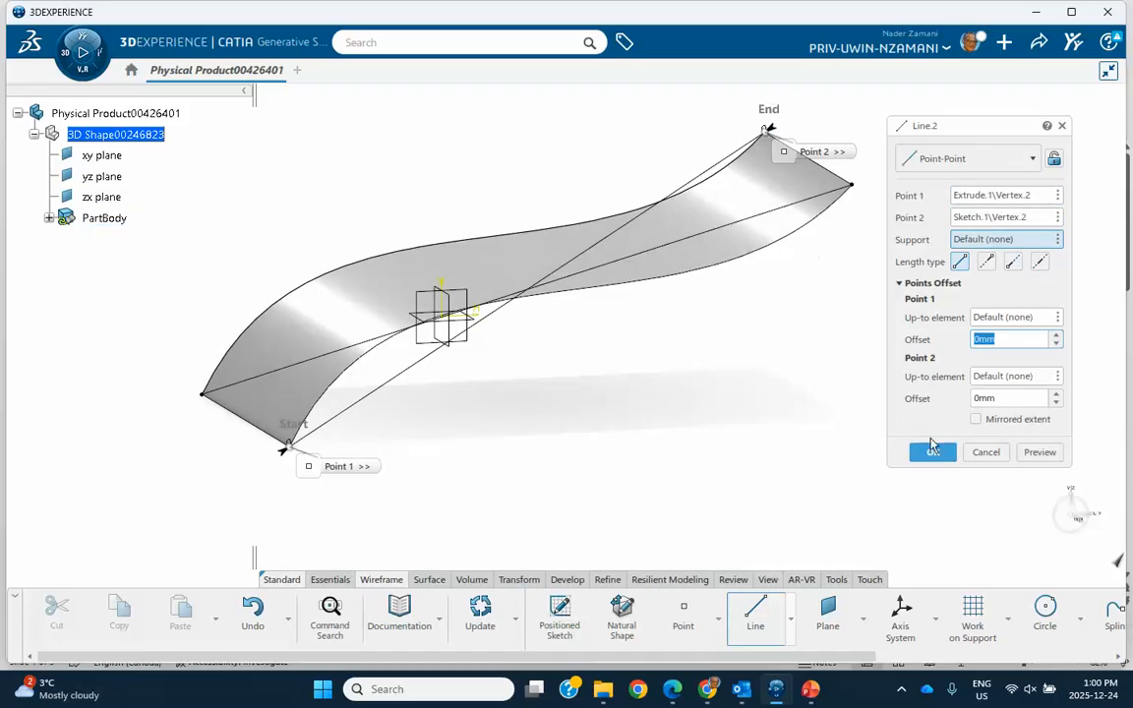
pyautogui.click(932, 450)
# - Place an On surface point on the extruded surface, about 51 mm from the default reference point, above the first diagonal
pyautogui.moveTo(740, 421); pyautogui.dragTo(806, 377, button='middle')
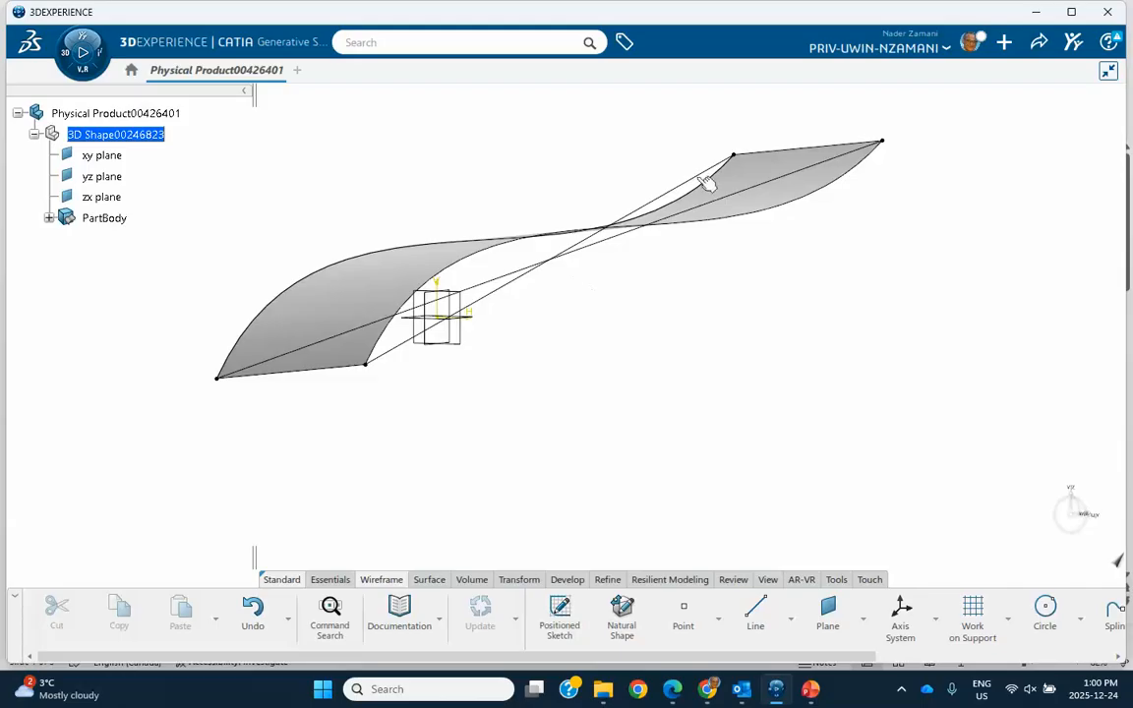
pyautogui.moveTo(691, 292); pyautogui.dragTo(804, 351, button='middle')
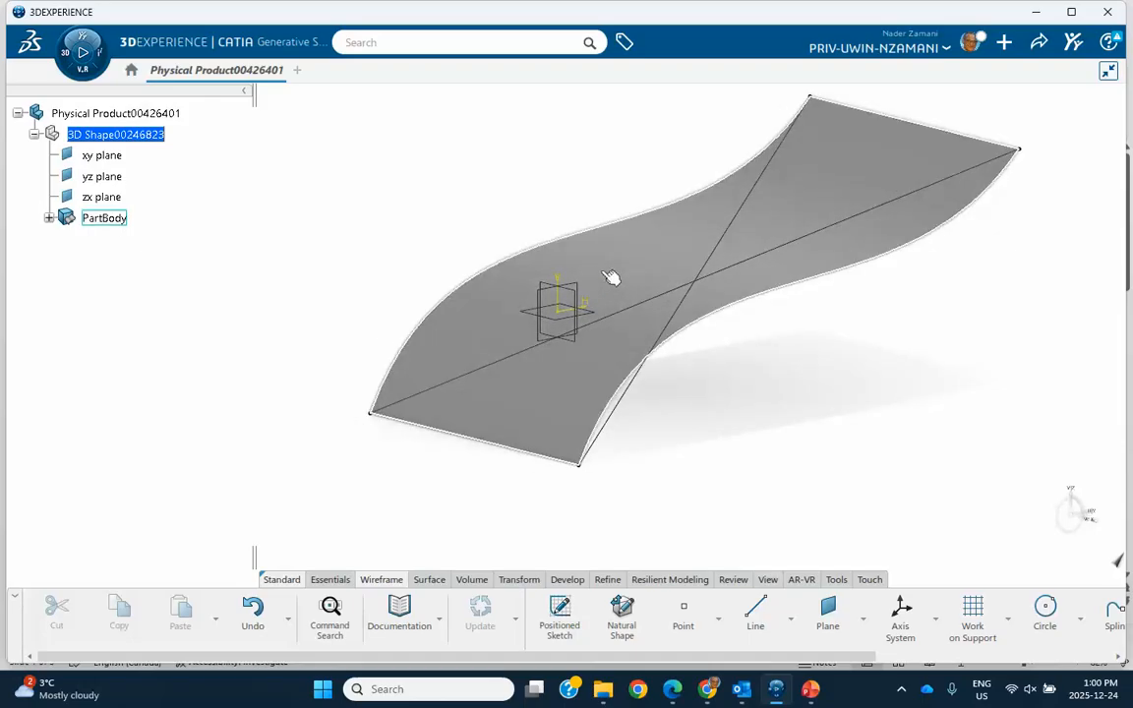
pyautogui.click(683, 611)
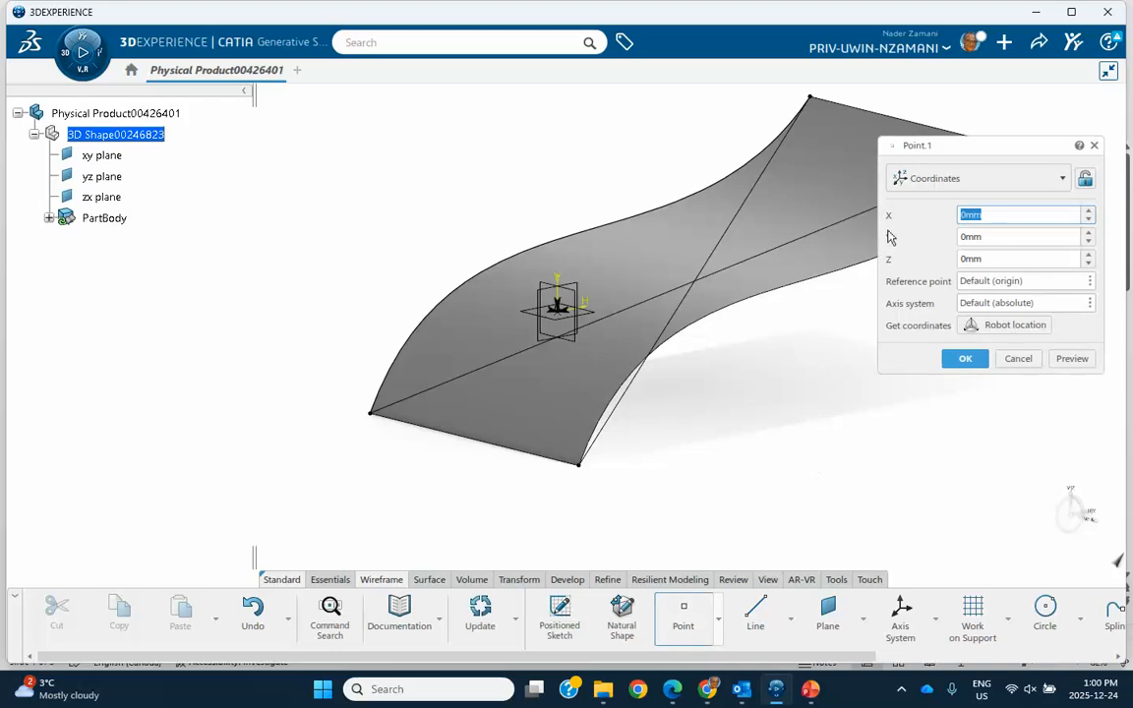
pyautogui.click(944, 178)
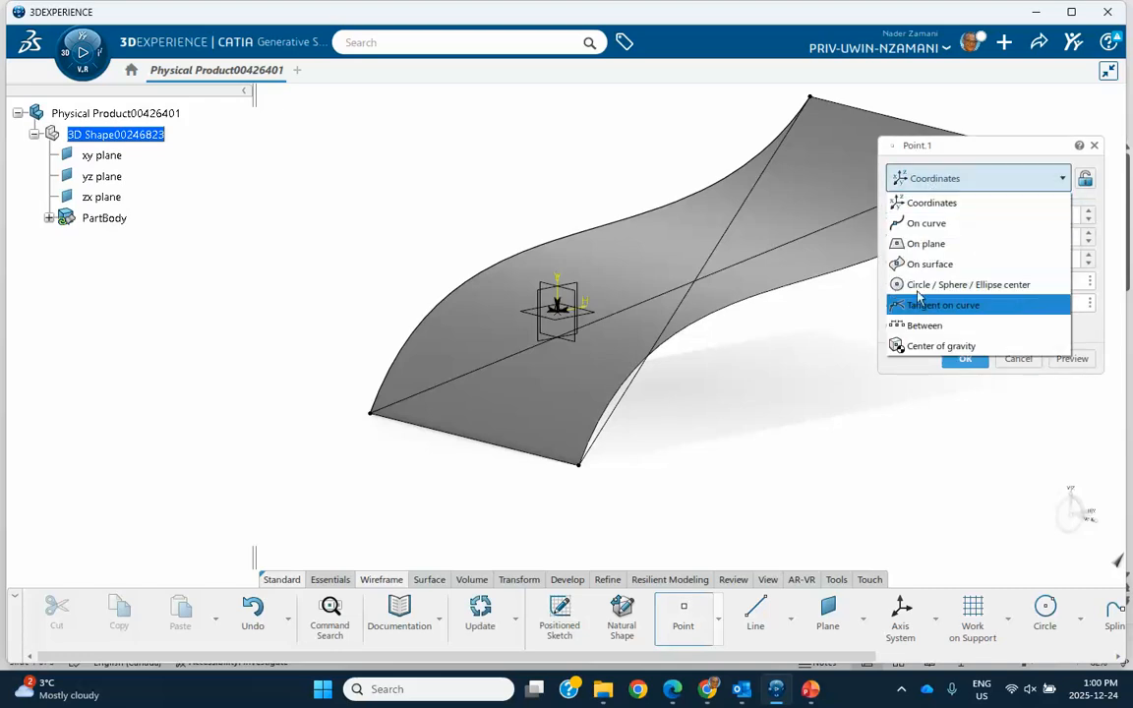
pyautogui.click(920, 264)
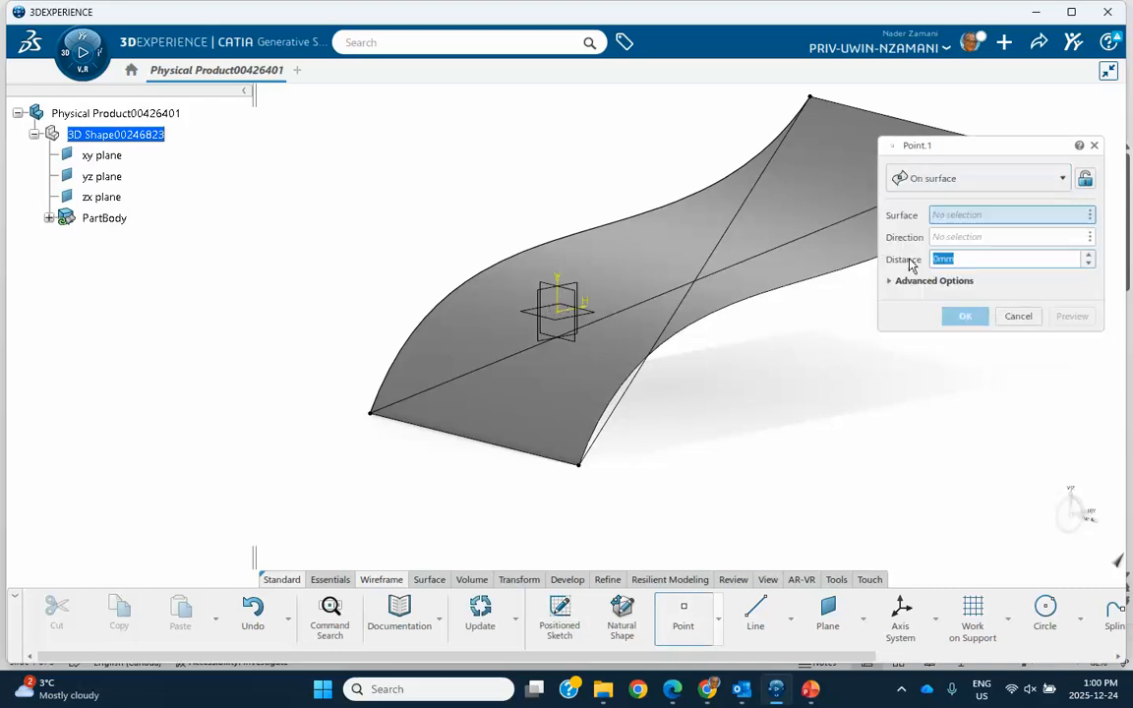
pyautogui.click(605, 268)
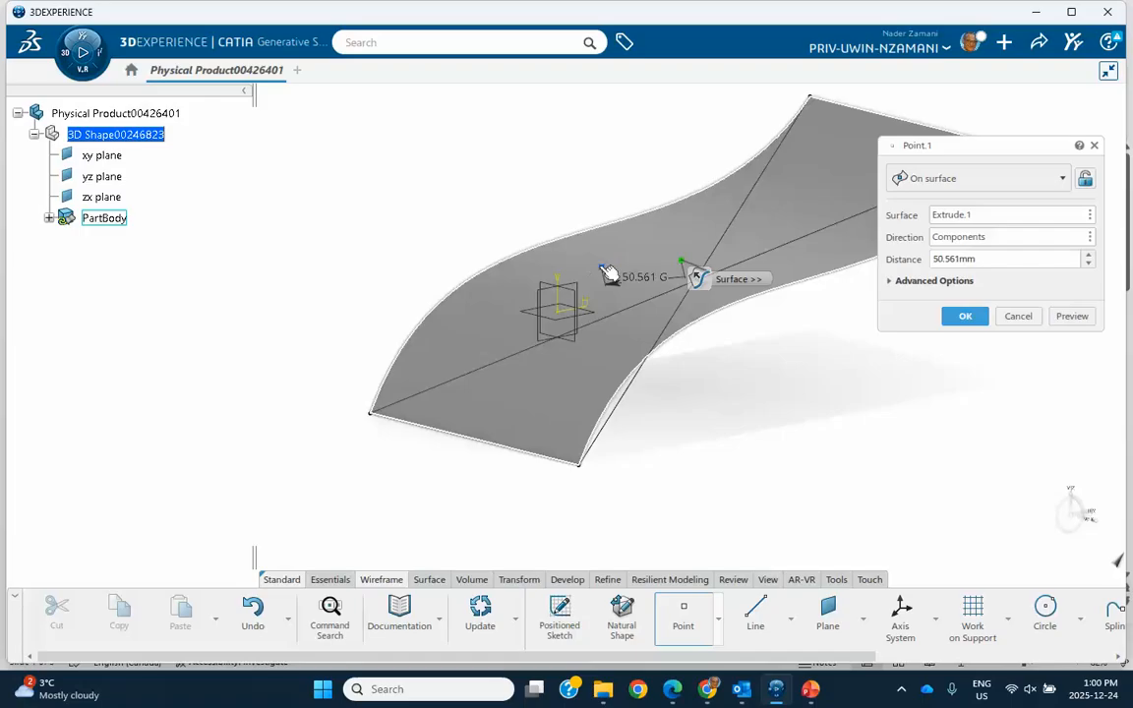
pyautogui.click(963, 316)
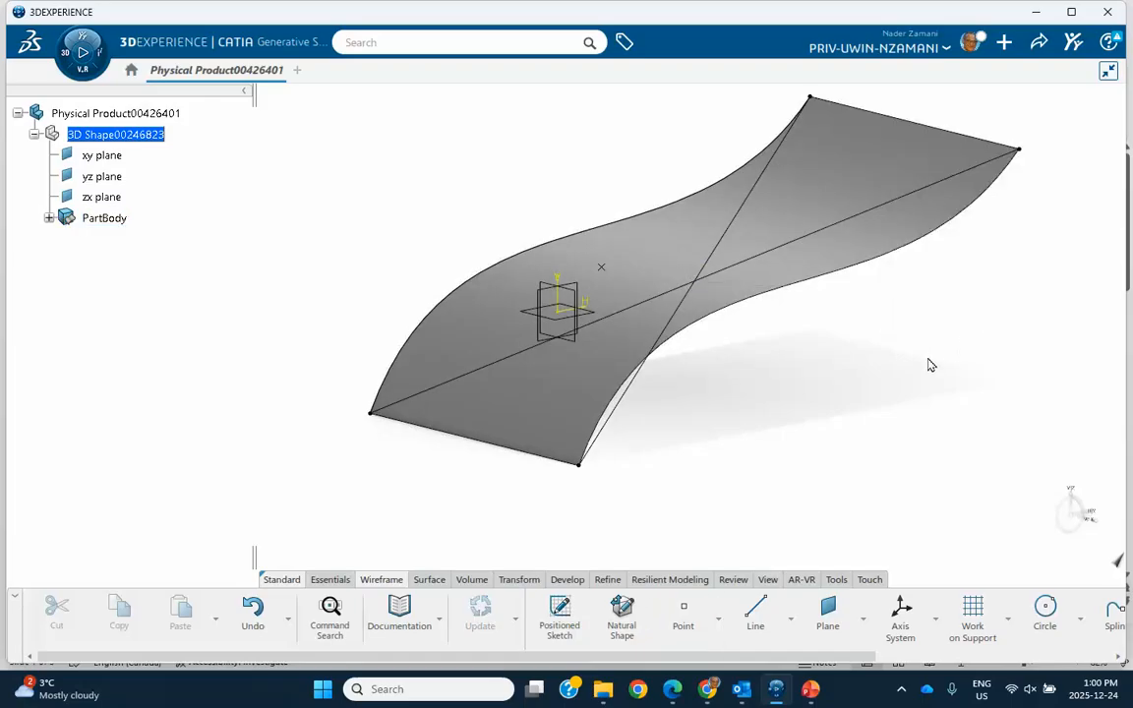
# - Create a Point-Point line from the spline's upper endpoint to the point placed on the extruded surface
pyautogui.click(748, 617)
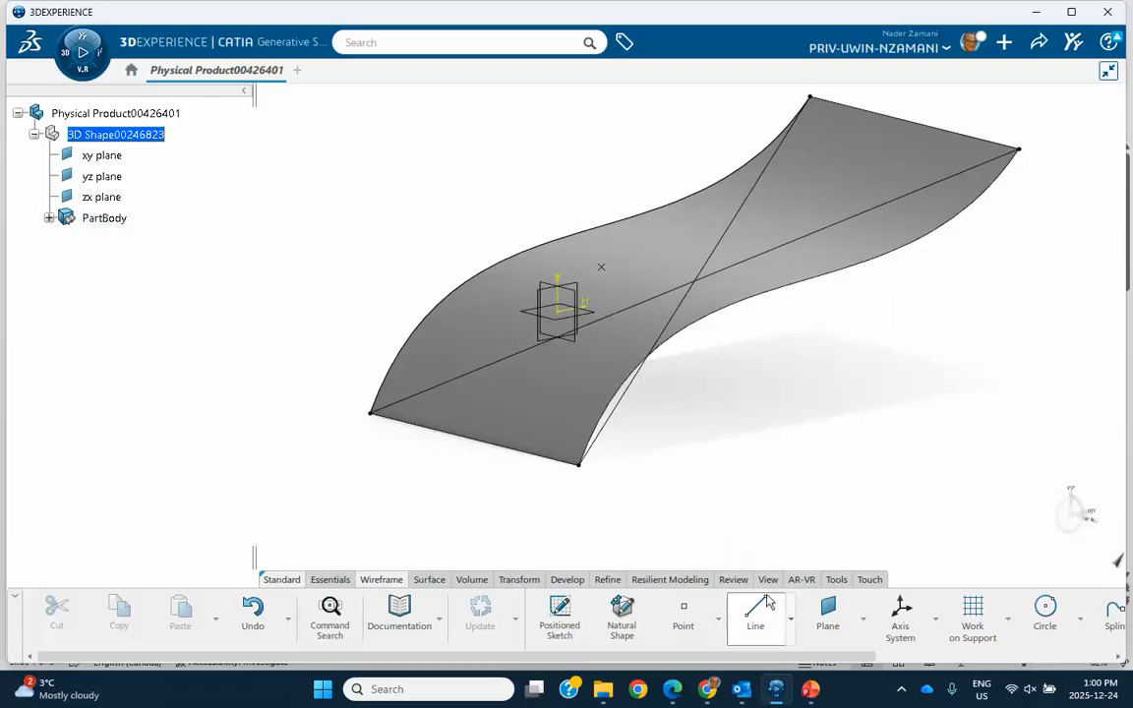
pyautogui.click(809, 99)
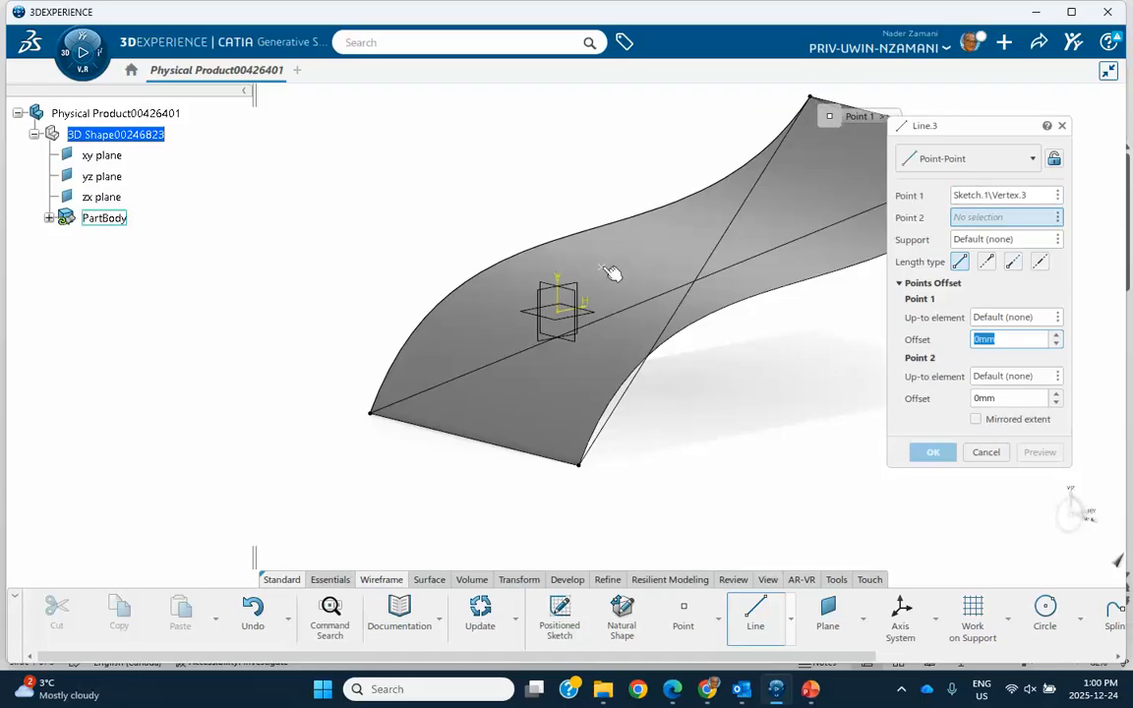
pyautogui.click(602, 267)
pyautogui.click(932, 451)
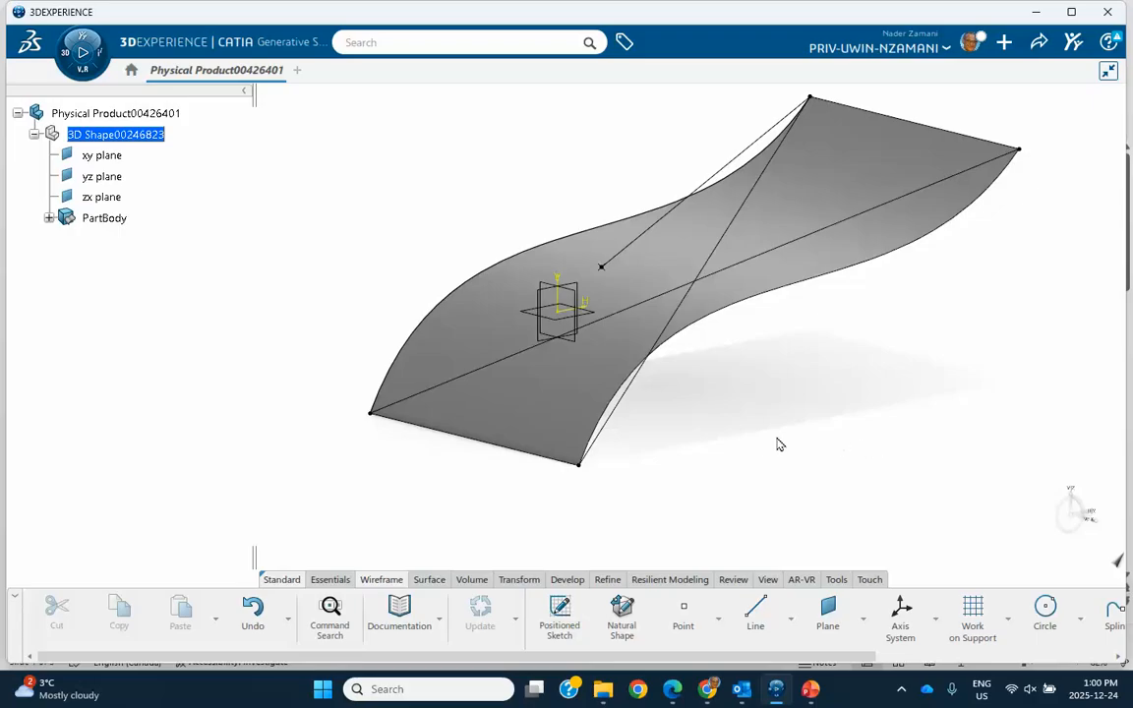
# - Hide the extruded surface and the spline sketch, leaving only the lines and the point displayed
pyautogui.rightClick(494, 325)
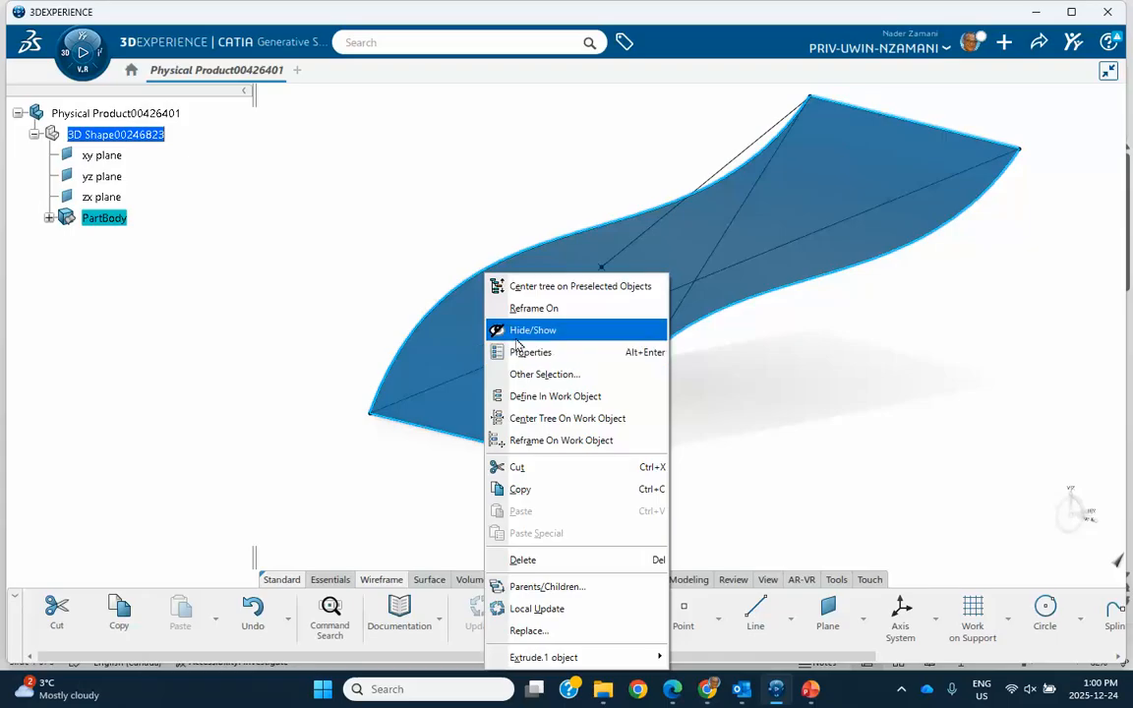
pyautogui.click(516, 333)
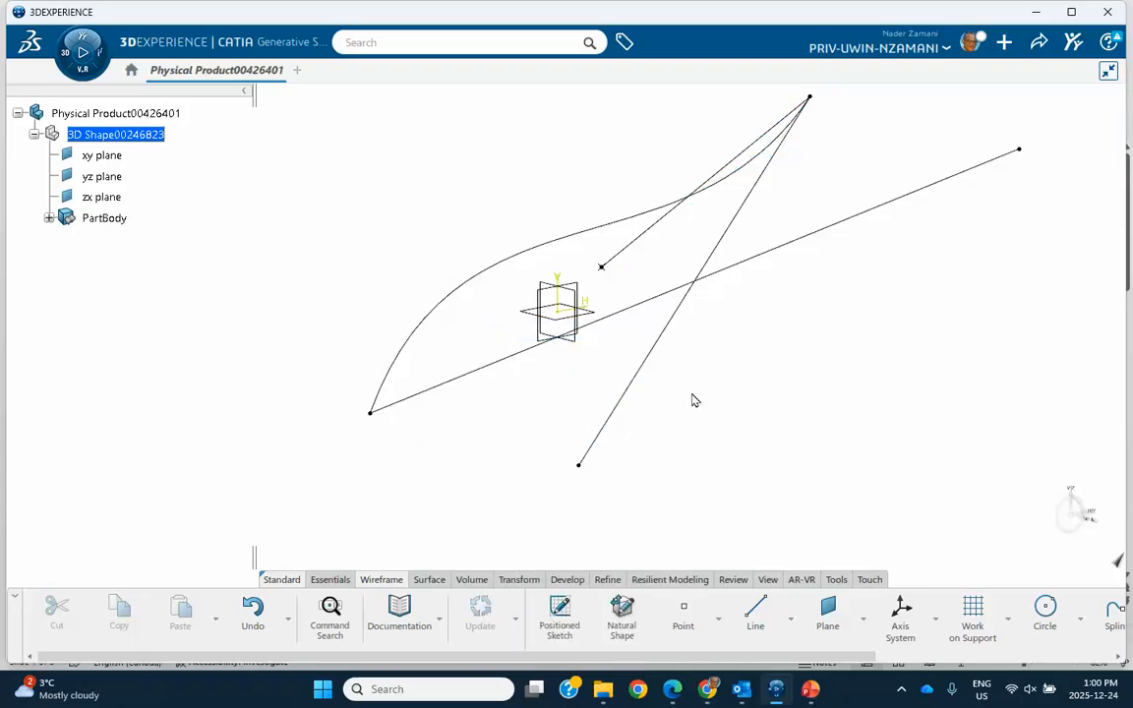
pyautogui.rightClick(522, 252)
pyautogui.click(546, 312)
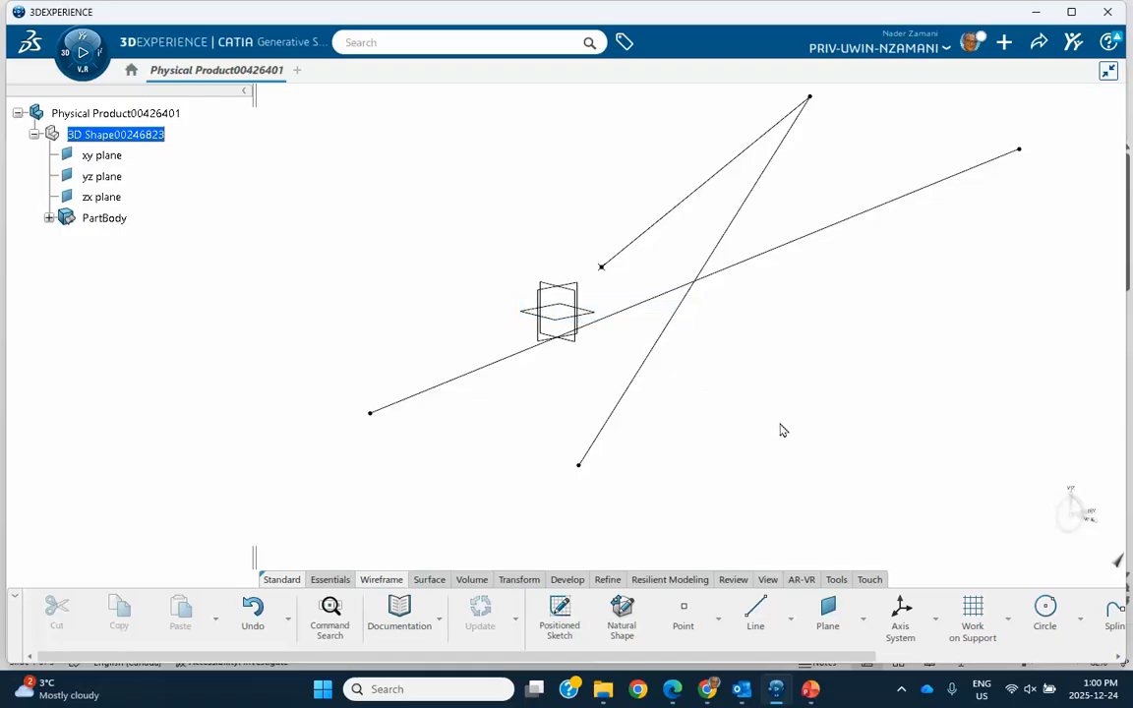
# - Expand the PartBody and show the extruded surface Extrude.1 again
pyautogui.click(48, 217)
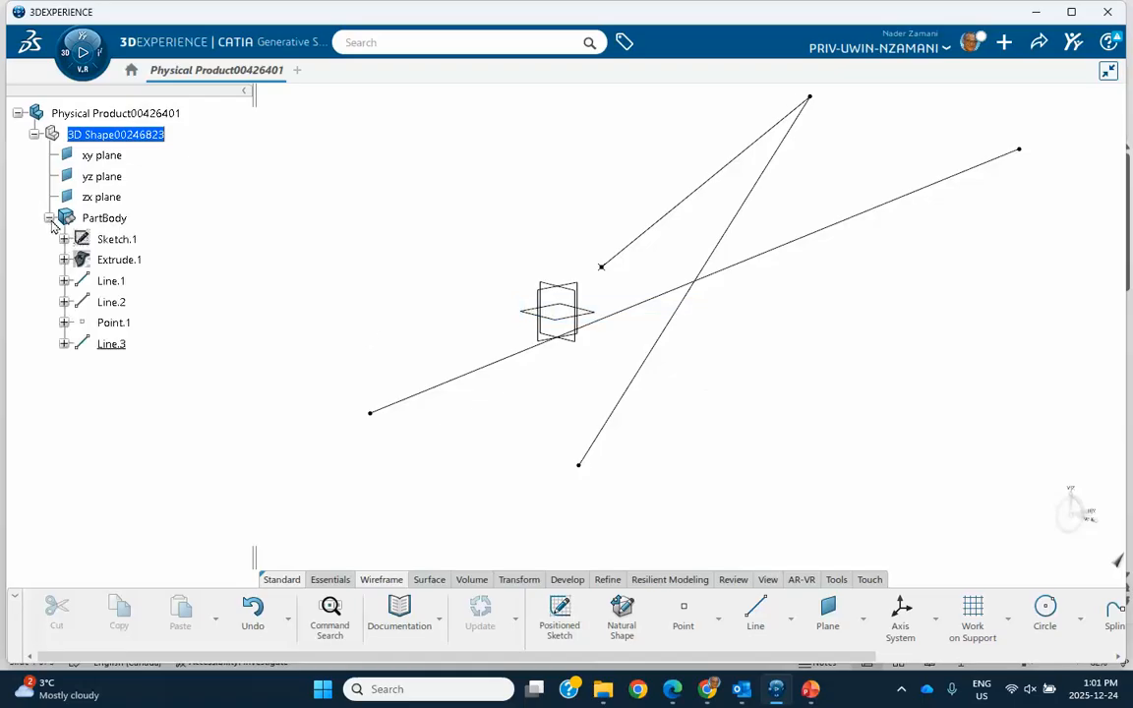
pyautogui.rightClick(128, 263)
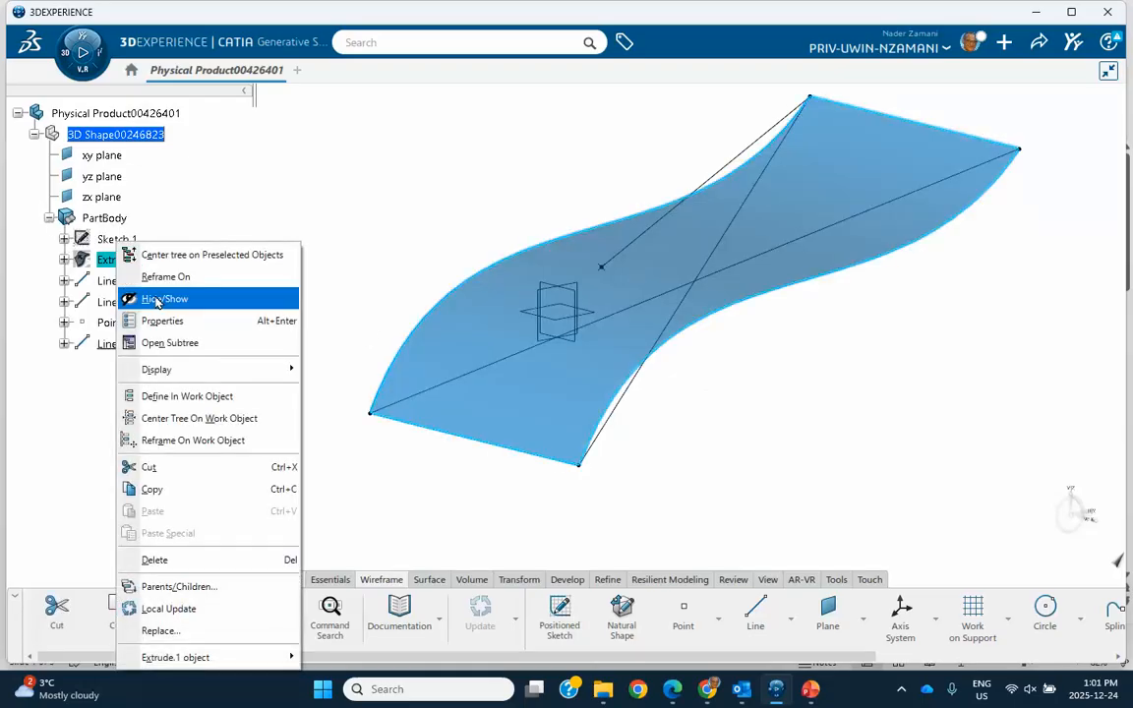
pyautogui.click(147, 297)
# - Try to create a Bisecting line between the non-crossing Line.3 and Line.1, using the default intersection point
pyautogui.moveTo(770, 444); pyautogui.dragTo(804, 451, button='middle')
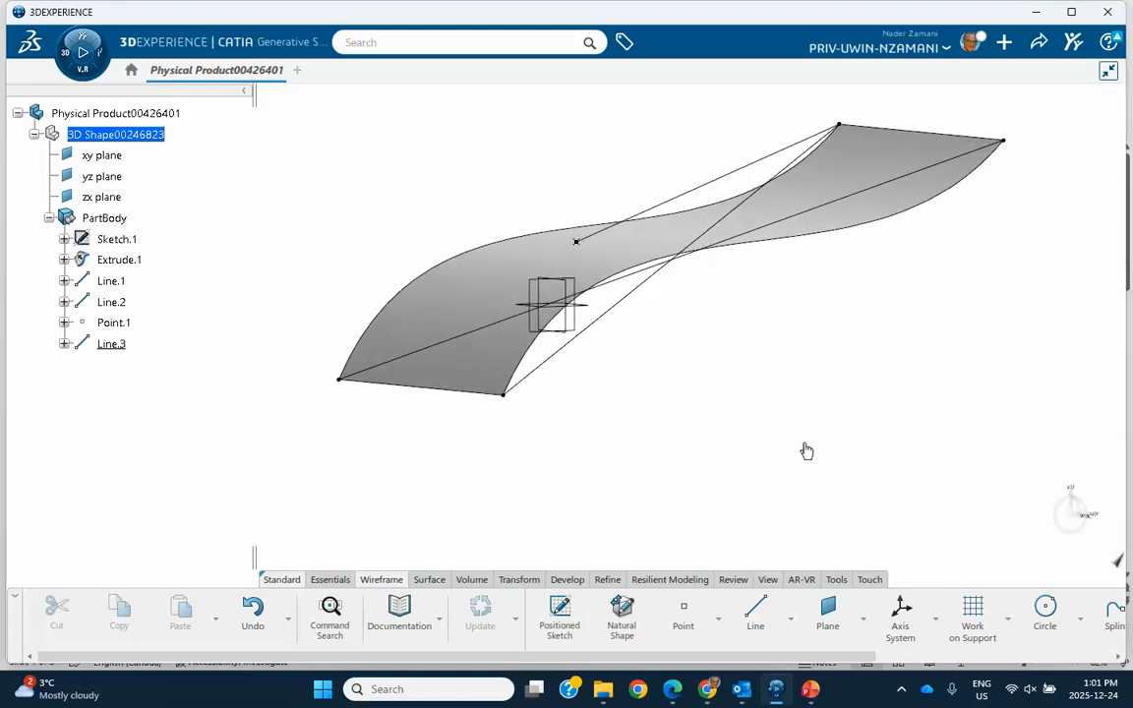
pyautogui.click(683, 612)
pyautogui.click(1018, 316)
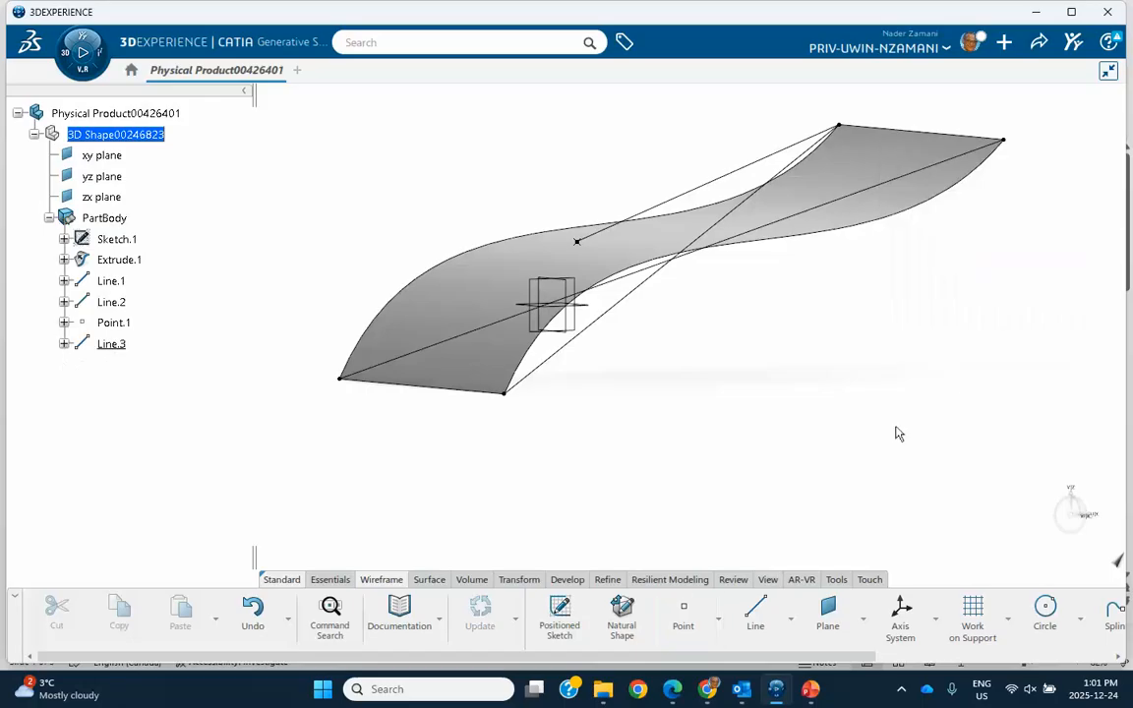
pyautogui.click(755, 612)
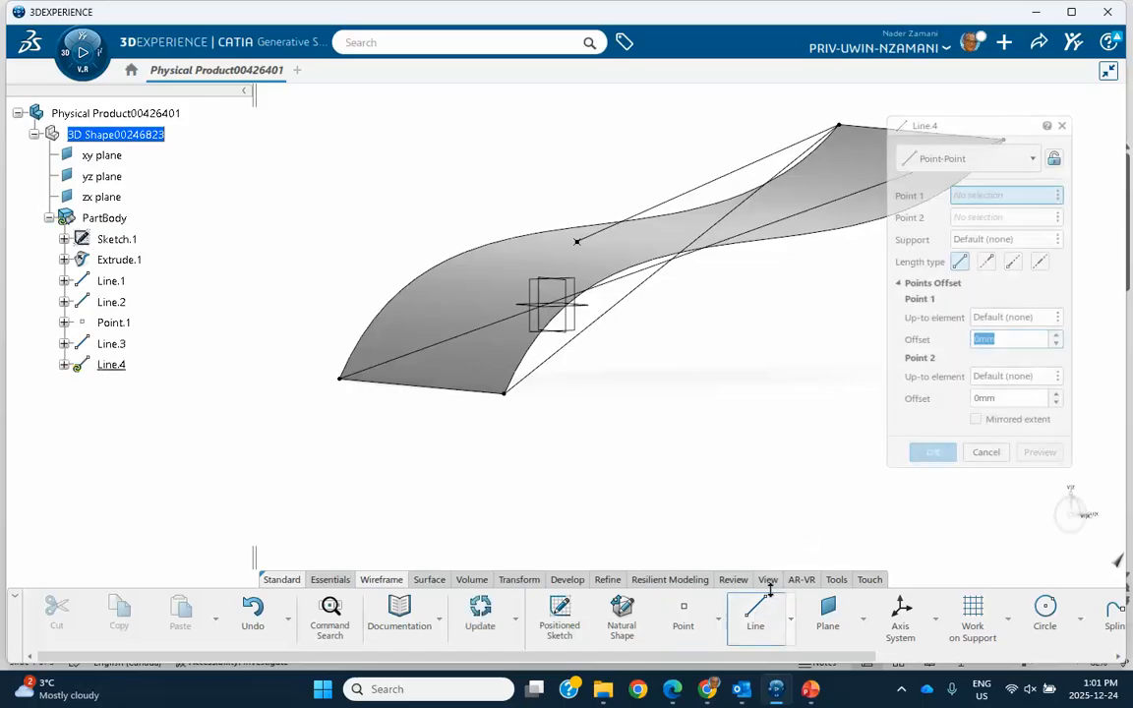
pyautogui.click(969, 158)
pyautogui.click(919, 281)
pyautogui.moveTo(858, 329); pyautogui.dragTo(702, 341, button='middle')
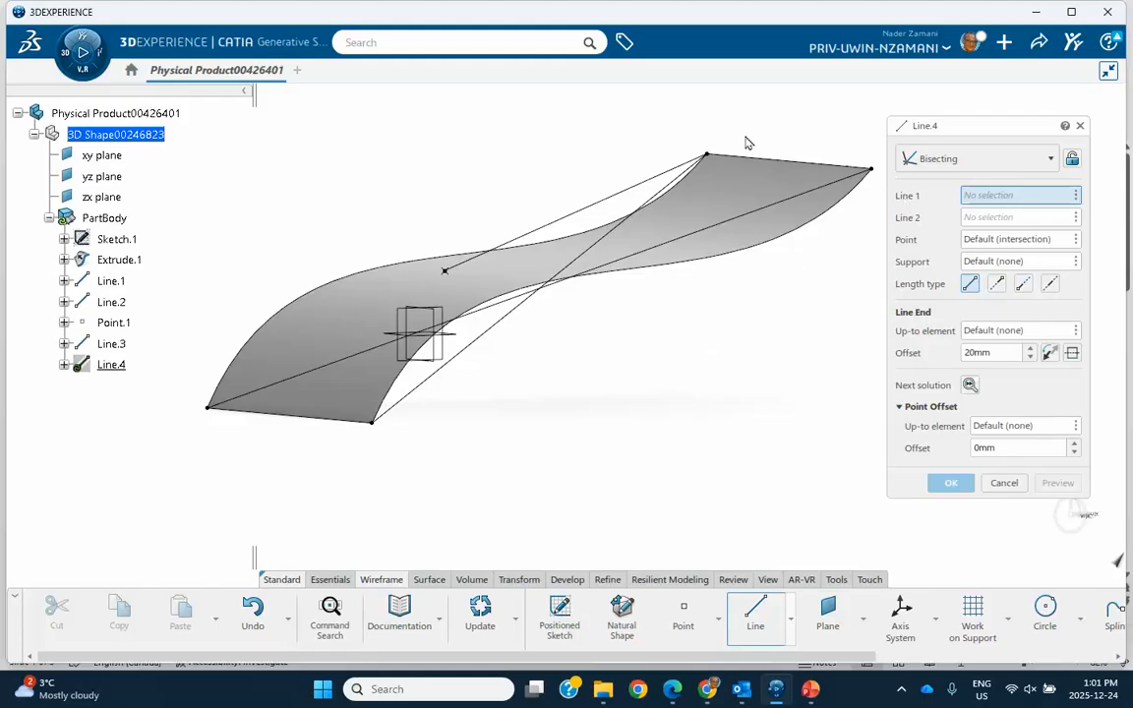
pyautogui.click(597, 207)
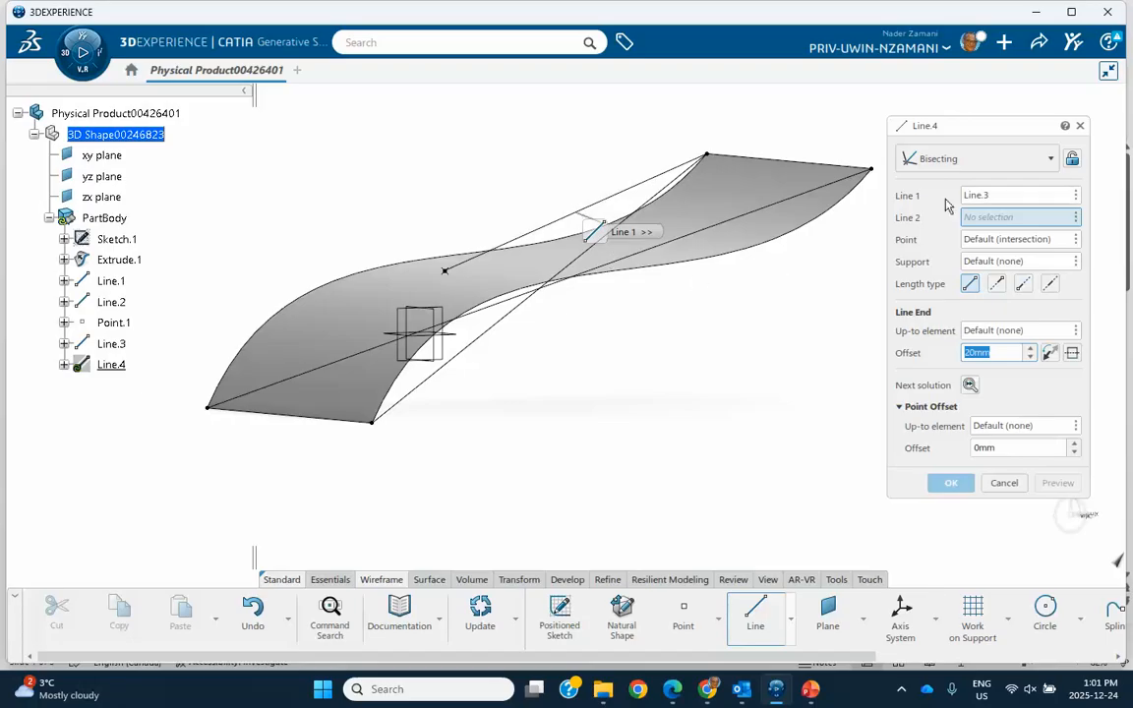
pyautogui.click(730, 223)
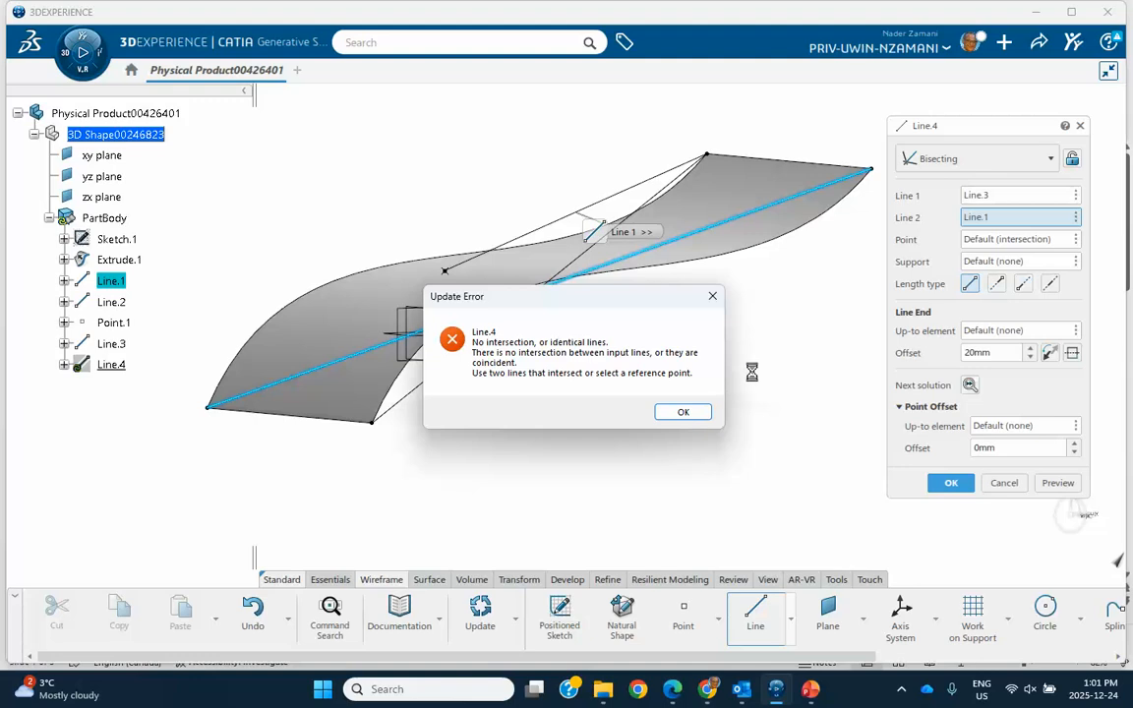
pyautogui.click(682, 412)
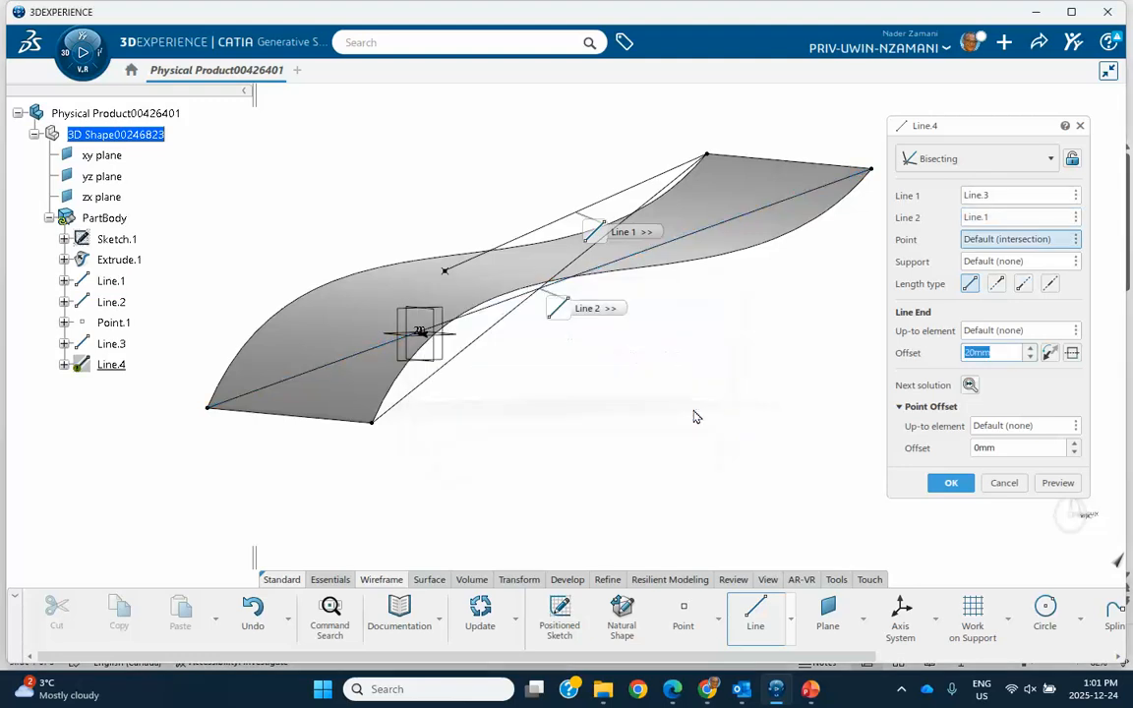
pyautogui.click(1007, 483)
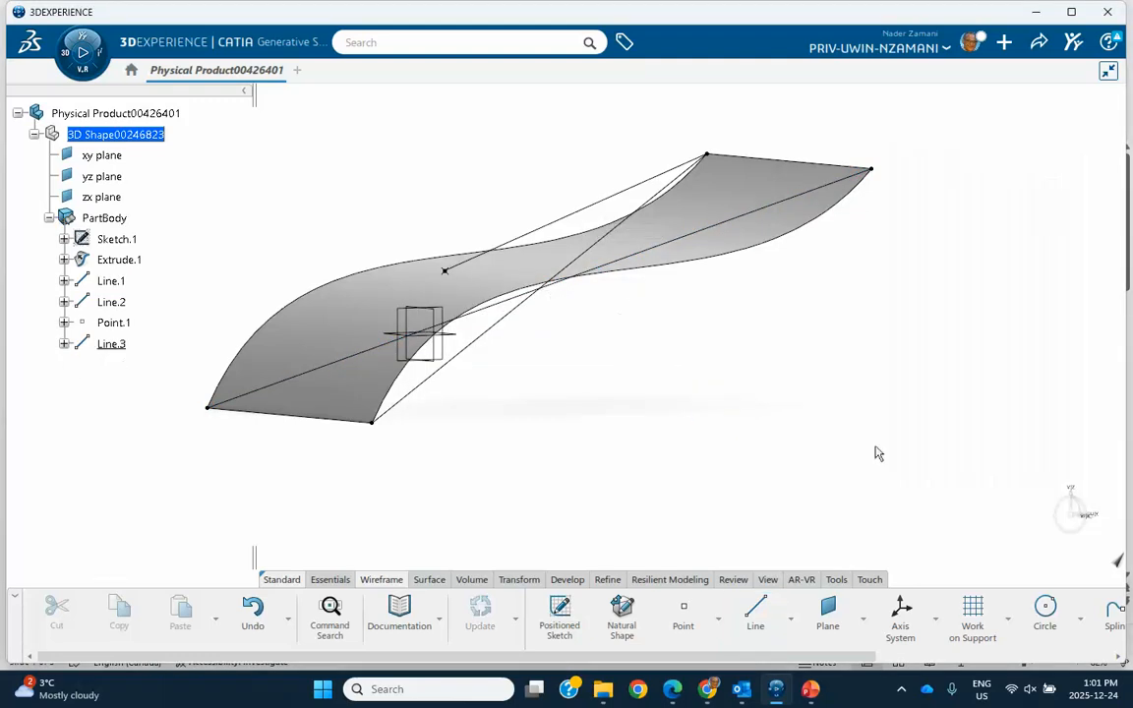
# - Create a Bisecting line between the two crossing diagonals, Line.1 and Line.2, with a line end offset of 48 mm
pyautogui.click(756, 615)
pyautogui.click(969, 158)
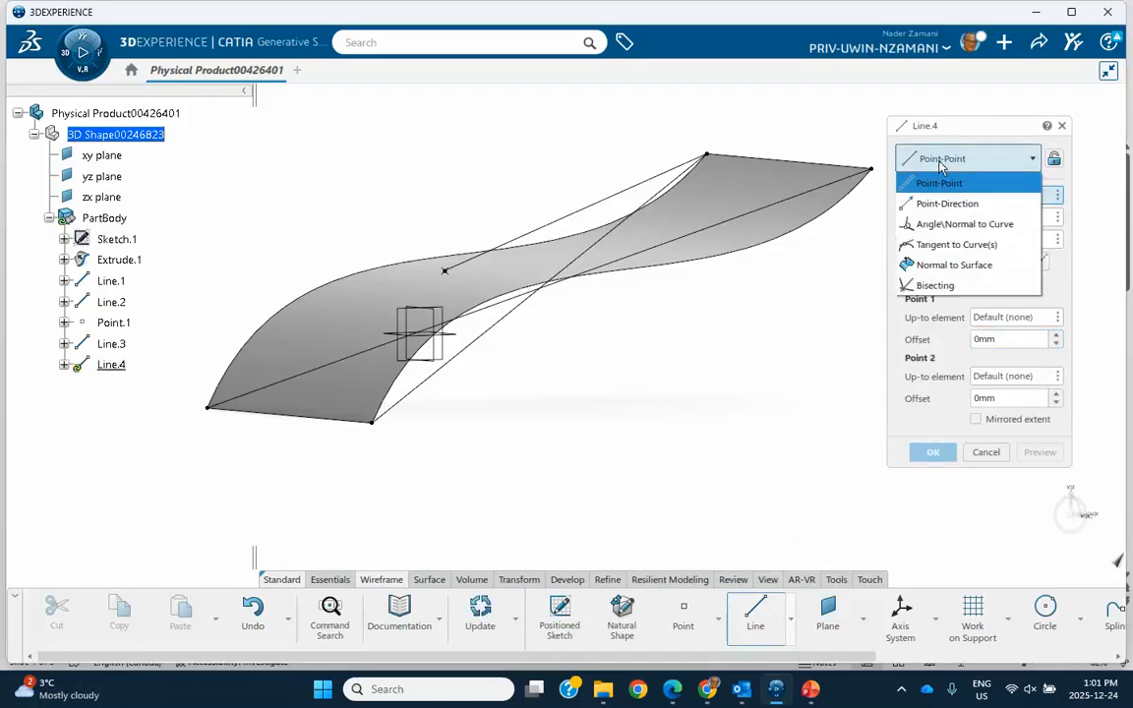
pyautogui.click(934, 285)
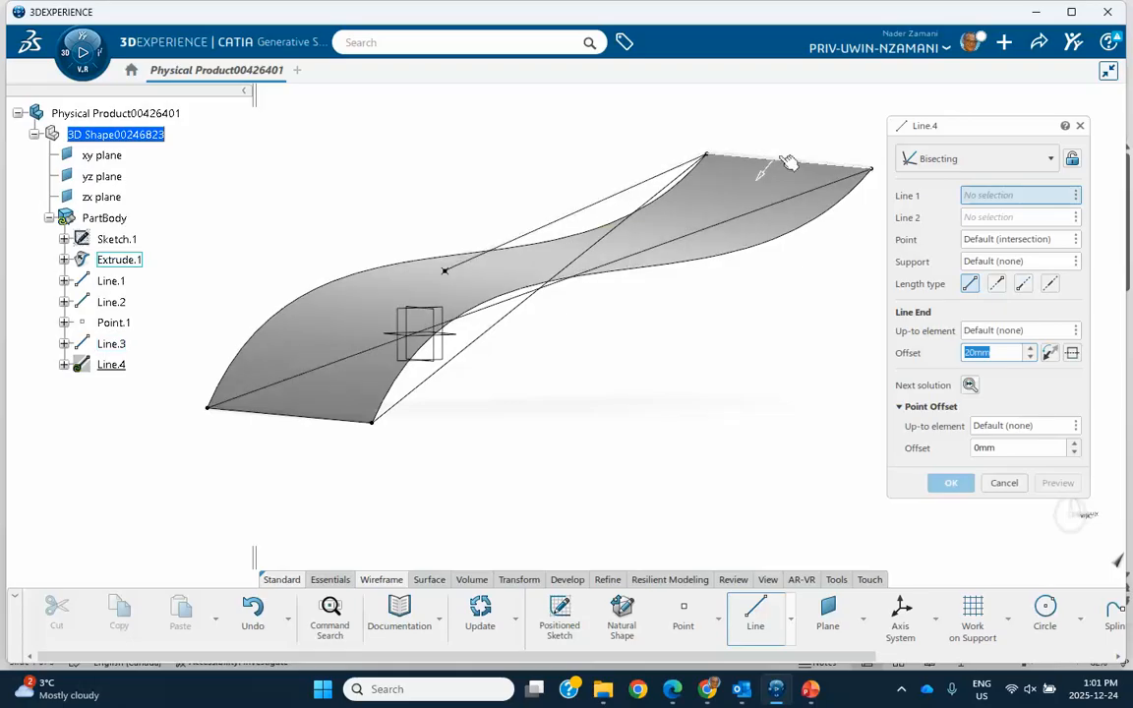
pyautogui.click(766, 213)
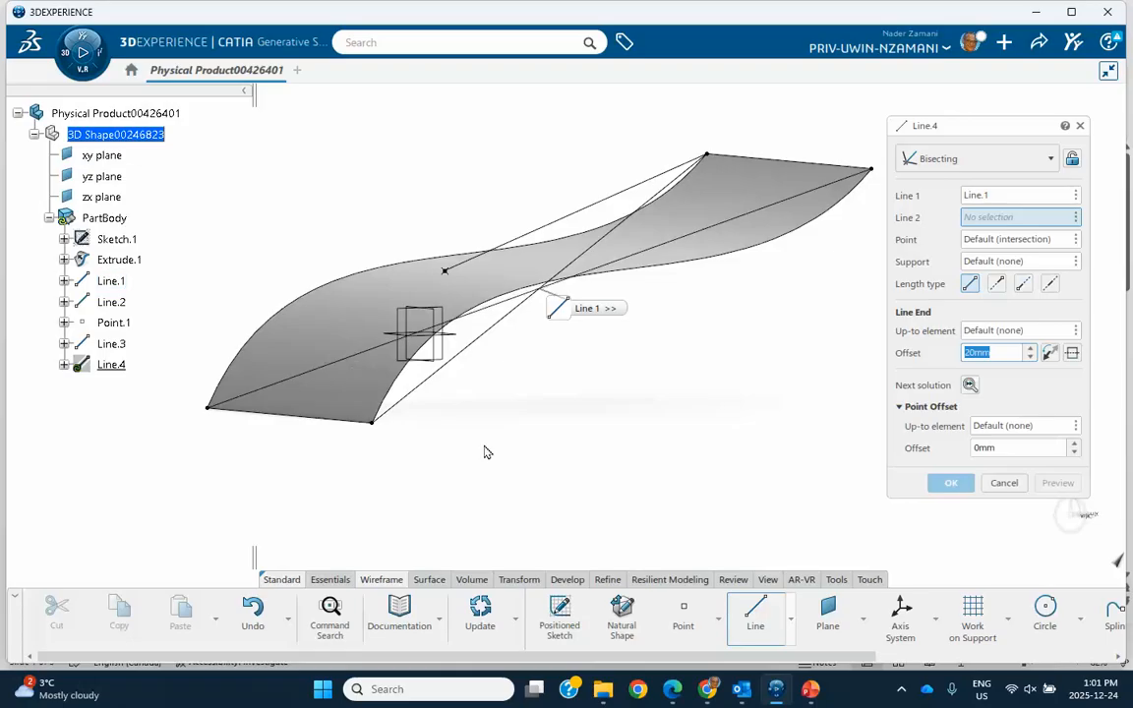
pyautogui.click(481, 341)
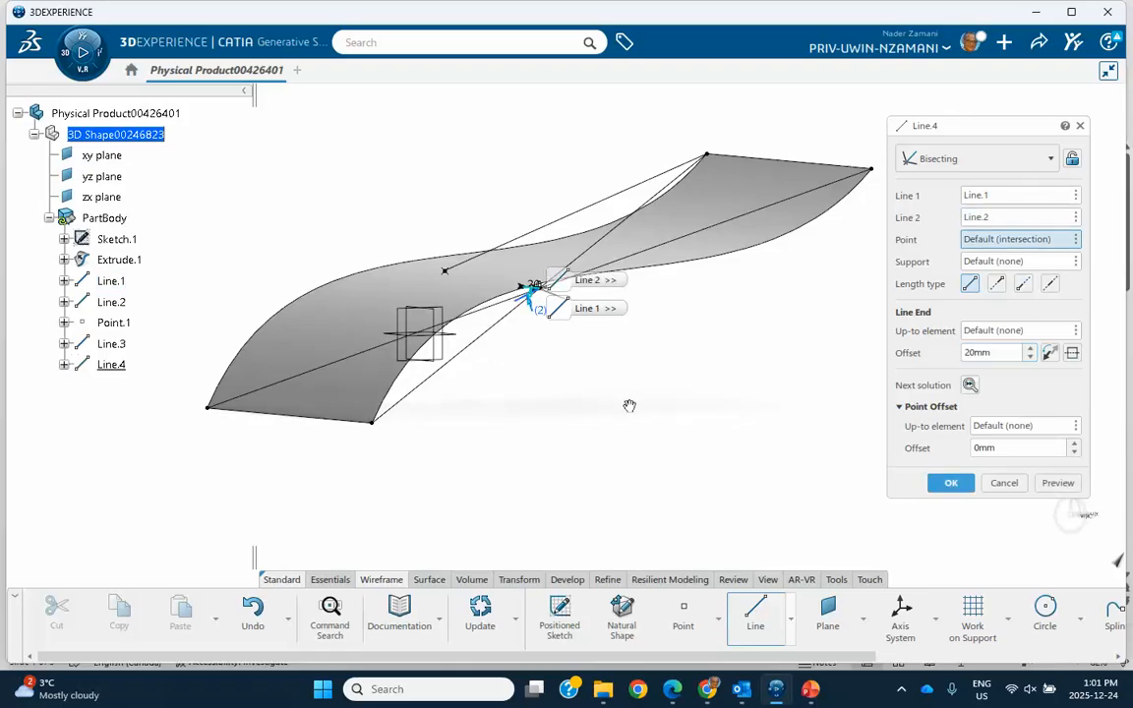
pyautogui.moveTo(630, 404)
pyautogui.mouseDown(button='middle')
pyautogui.moveTo(610, 349)
pyautogui.moveTo(609, 284)
pyautogui.moveTo(639, 384)
pyautogui.moveTo(612, 333)
pyautogui.moveTo(612, 371)
pyautogui.moveTo(610, 331)
pyautogui.moveTo(680, 438)
pyautogui.moveTo(652, 384)
pyautogui.moveTo(633, 292)
pyautogui.moveTo(602, 280)
pyautogui.moveTo(640, 429)
pyautogui.moveTo(622, 358)
pyautogui.moveTo(637, 393)
pyautogui.mouseUp(button='middle')
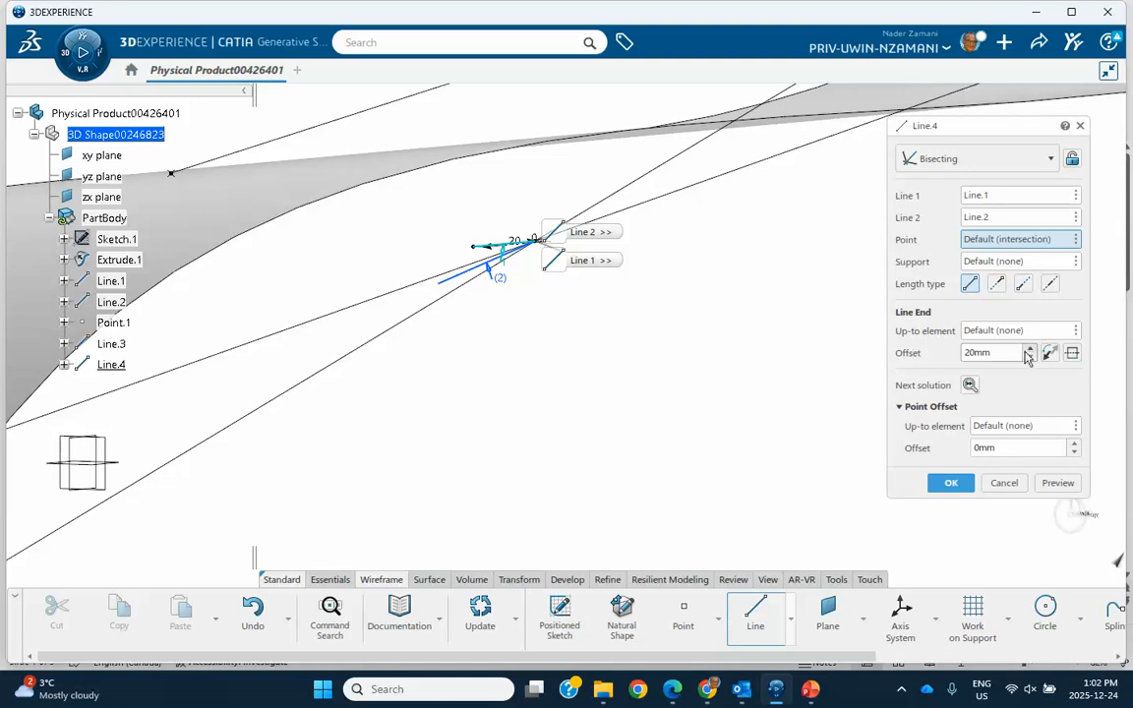
pyautogui.moveTo(1031, 350); pyautogui.dragTo(1031, 350)
pyautogui.click(959, 481)
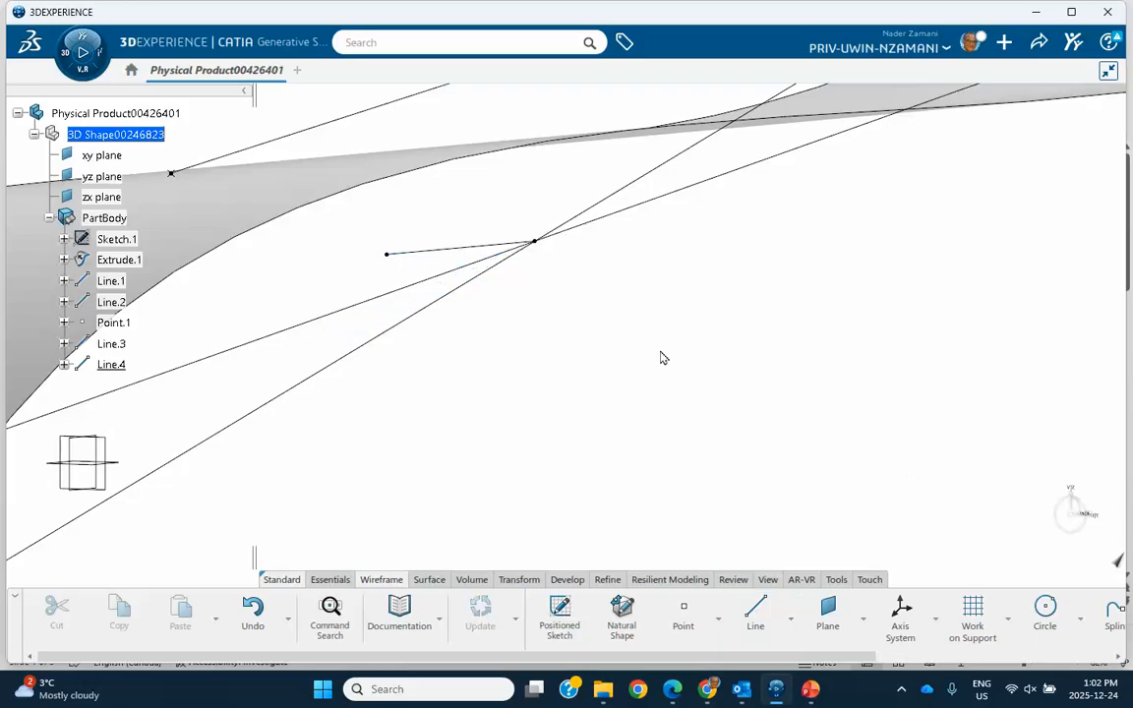
# - Edit the bisecting line to use its alternative solution, solution 2, running between the two diagonals
pyautogui.moveTo(663, 357); pyautogui.dragTo(649, 330, button='middle')
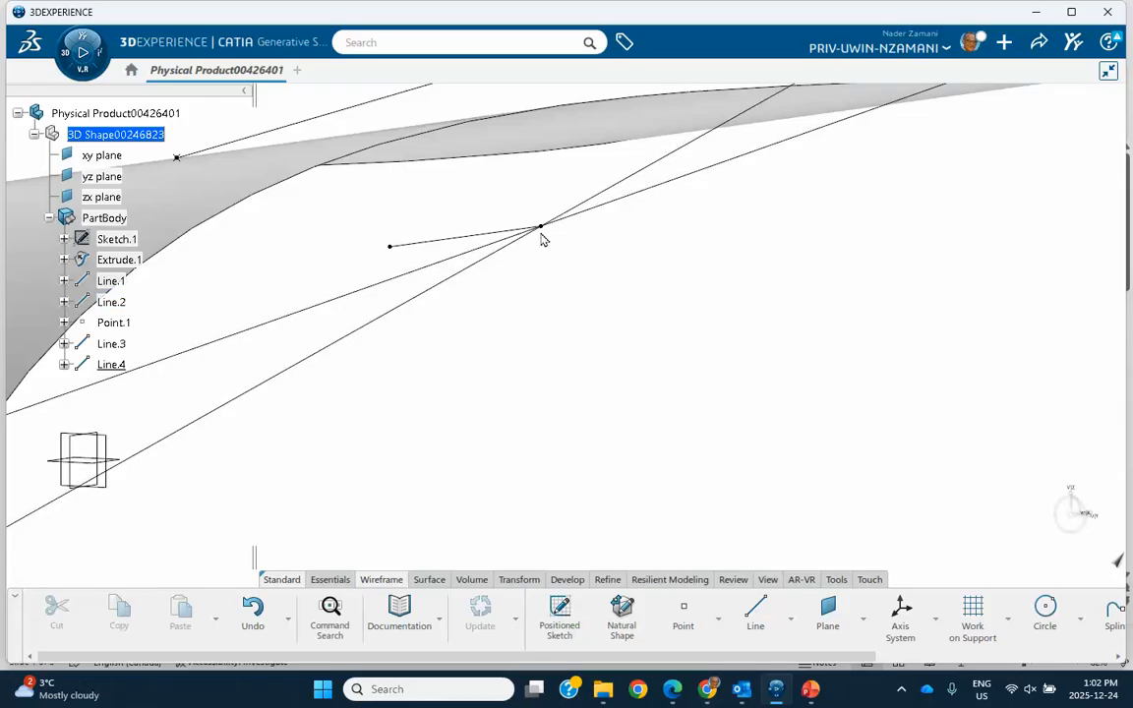
pyautogui.doubleClick(478, 236)
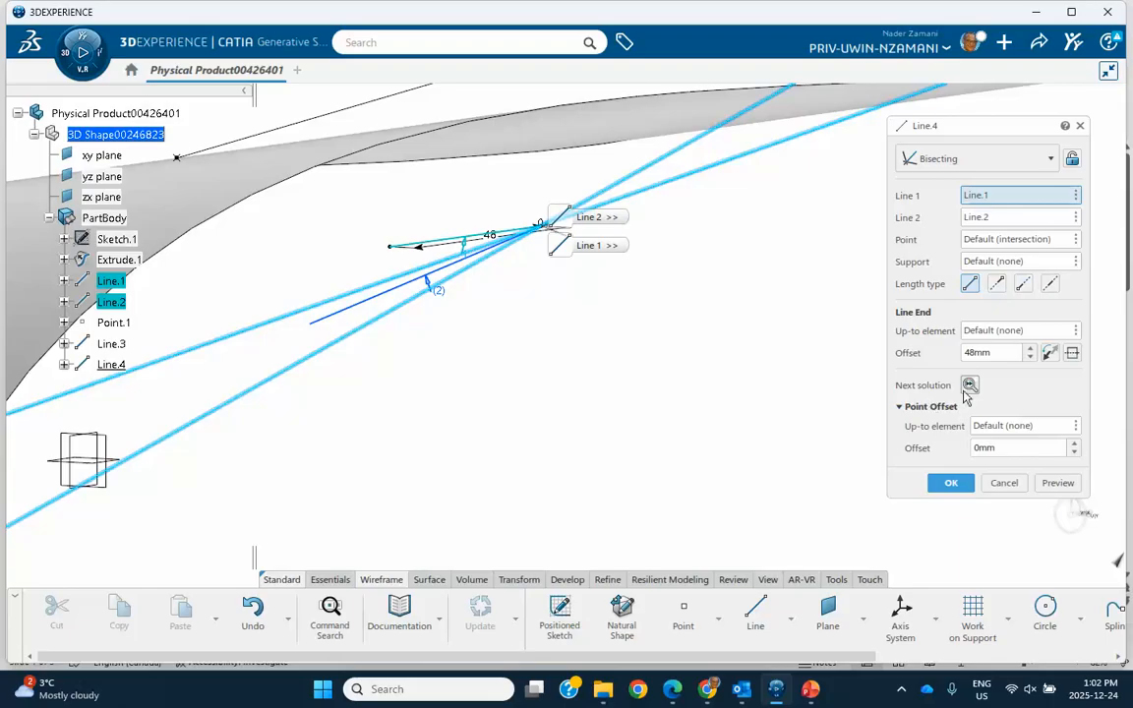
pyautogui.click(969, 385)
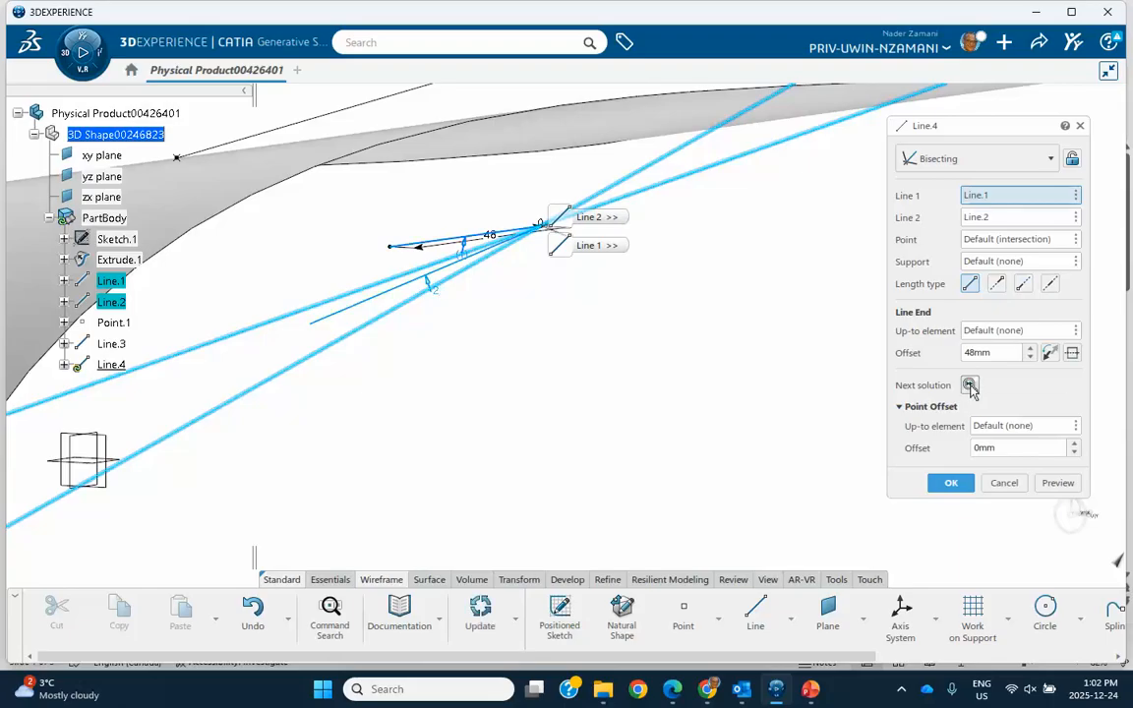
pyautogui.click(950, 483)
# - Set the extruded surface Extrude.1 as the support of the bisecting line
pyautogui.moveTo(715, 373)
pyautogui.mouseDown(button='middle')
pyautogui.moveTo(723, 410)
pyautogui.moveTo(719, 377)
pyautogui.mouseUp(button='middle')
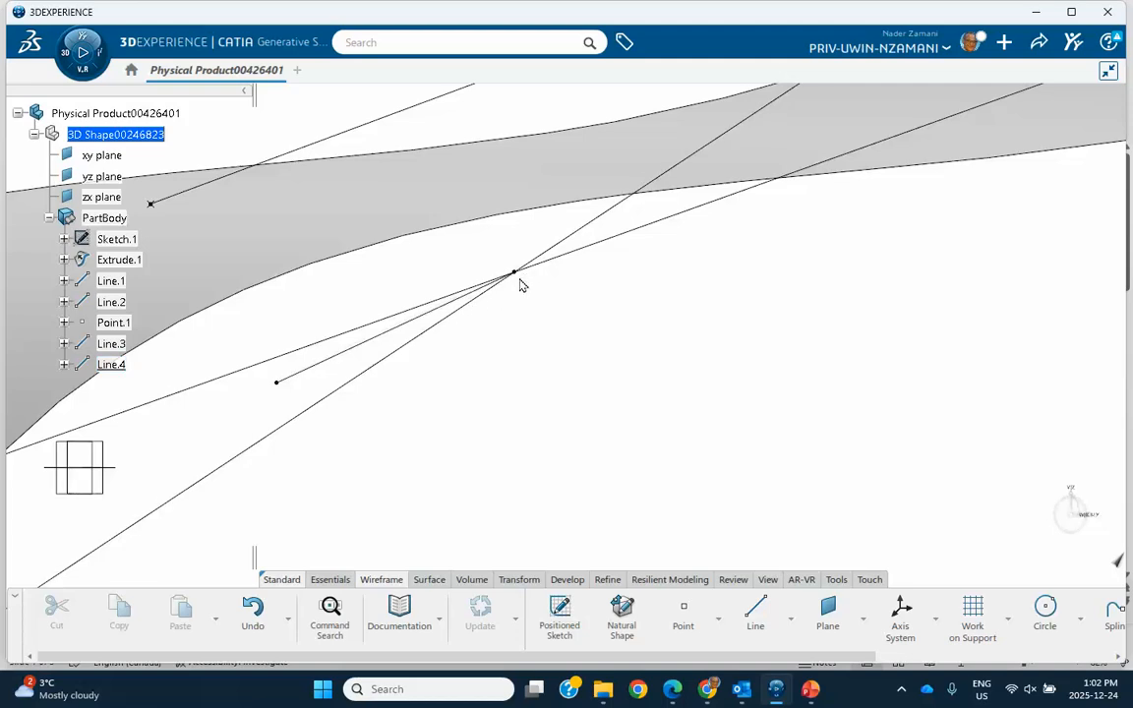
pyautogui.moveTo(661, 301)
pyautogui.mouseDown(button='middle')
pyautogui.moveTo(669, 339)
pyautogui.moveTo(718, 306)
pyautogui.moveTo(572, 293)
pyautogui.moveTo(581, 325)
pyautogui.moveTo(635, 311)
pyautogui.moveTo(652, 293)
pyautogui.mouseUp(button='middle')
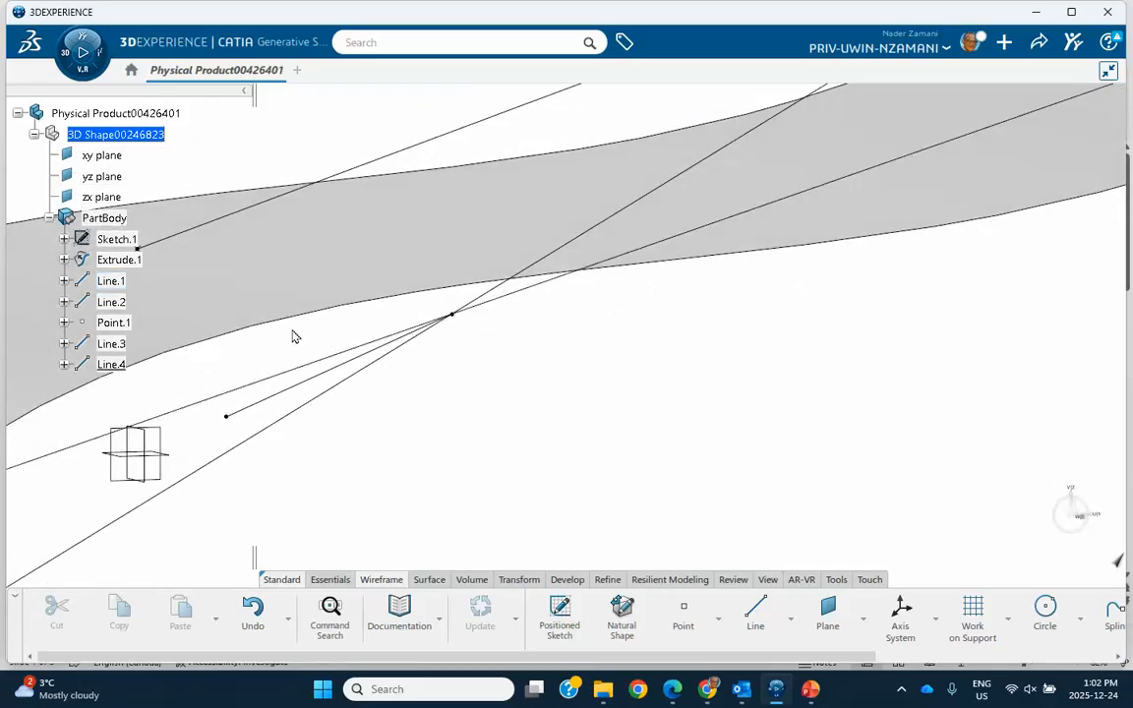
pyautogui.doubleClick(315, 383)
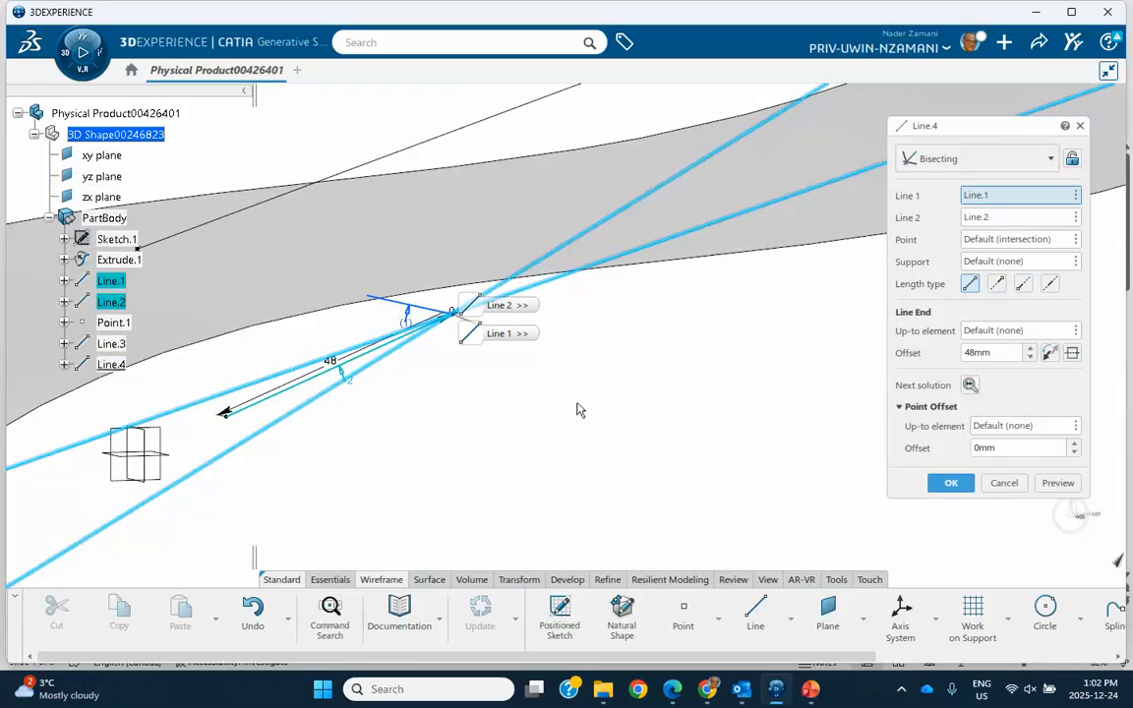
pyautogui.click(990, 262)
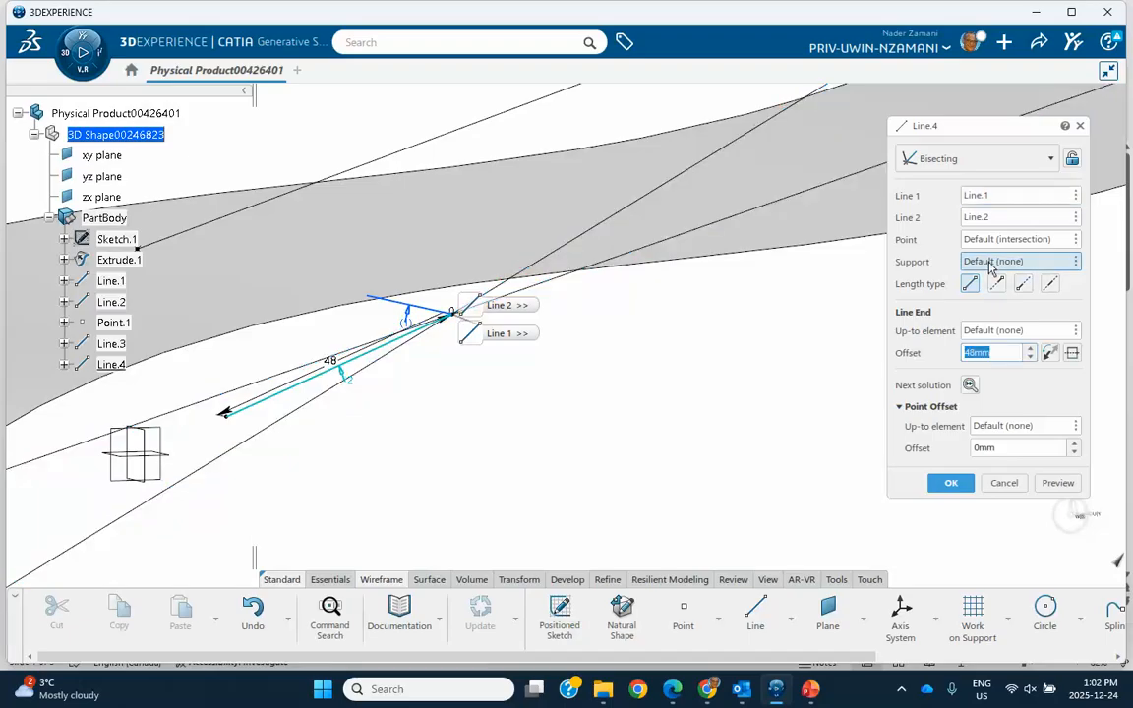
pyautogui.click(531, 233)
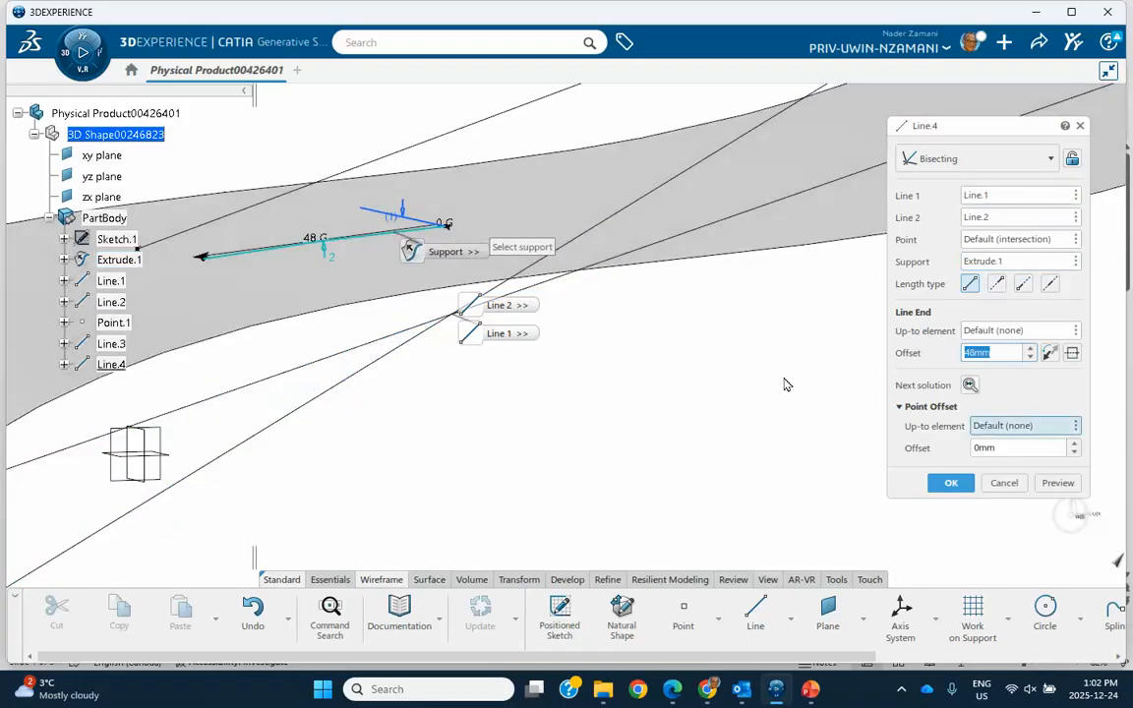
pyautogui.click(950, 483)
# - Review the supported bisecting line's definition and examine from several angles how it lies on the surface relative to the diagonals
pyautogui.moveTo(689, 395); pyautogui.dragTo(578, 252, button='middle')
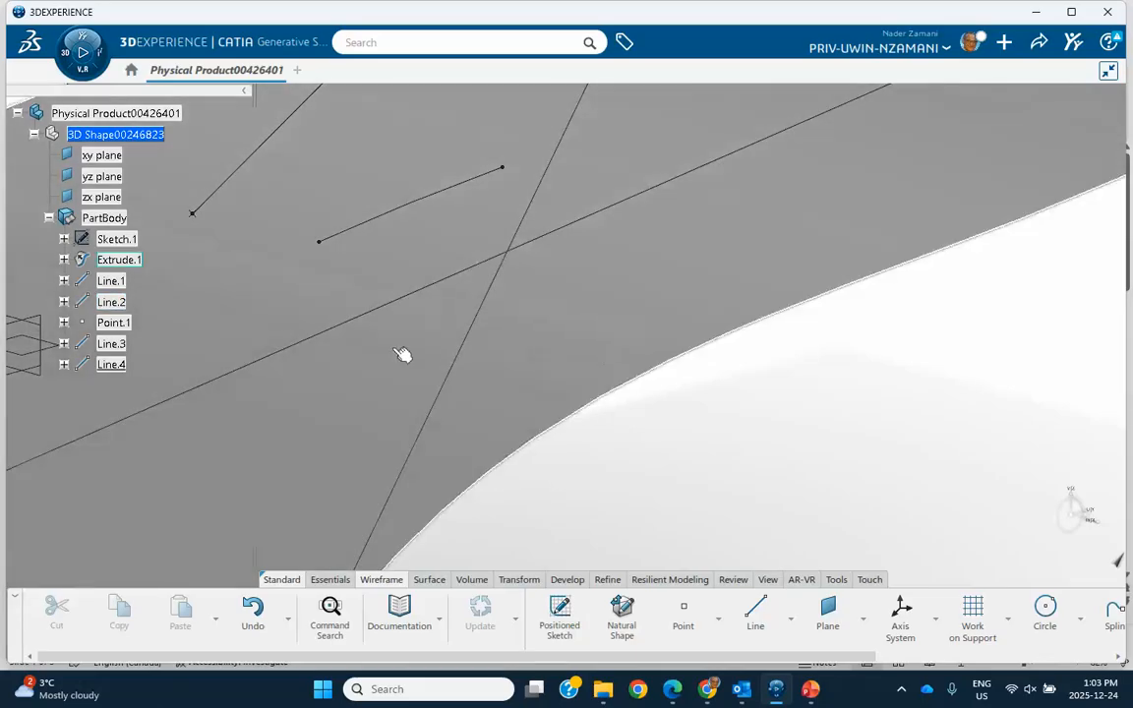
pyautogui.doubleClick(412, 216)
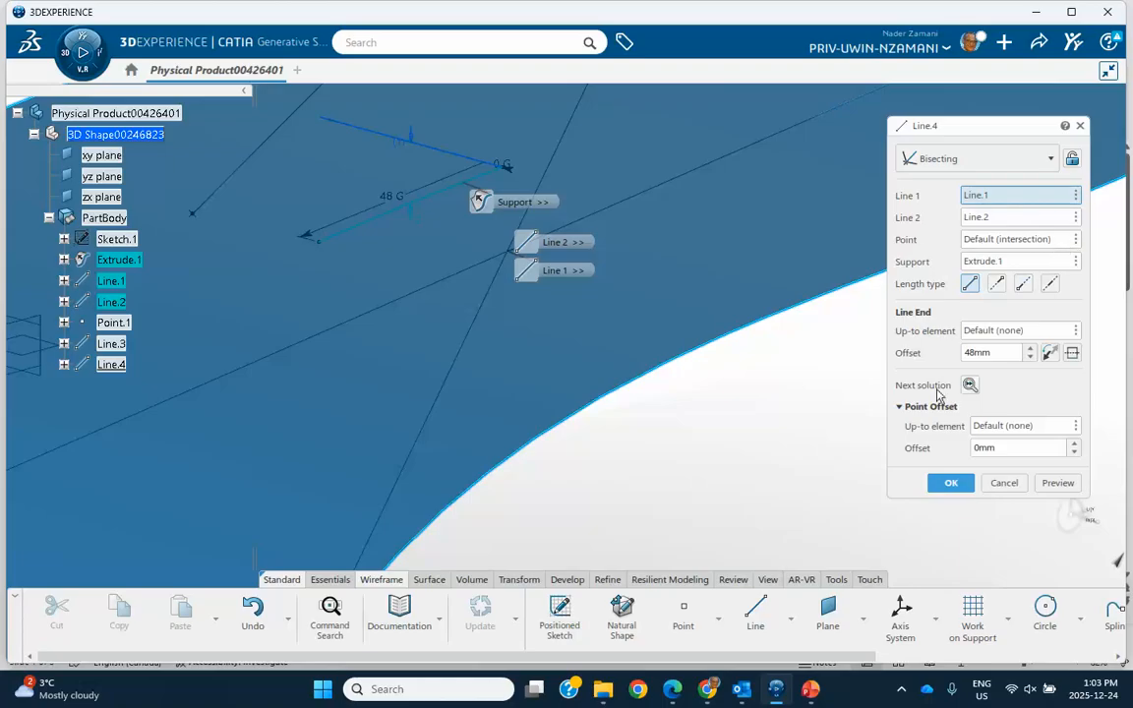
pyautogui.click(936, 483)
pyautogui.moveTo(892, 478); pyautogui.dragTo(855, 421, button='middle')
pyautogui.moveTo(723, 374); pyautogui.dragTo(476, 309, button='middle')
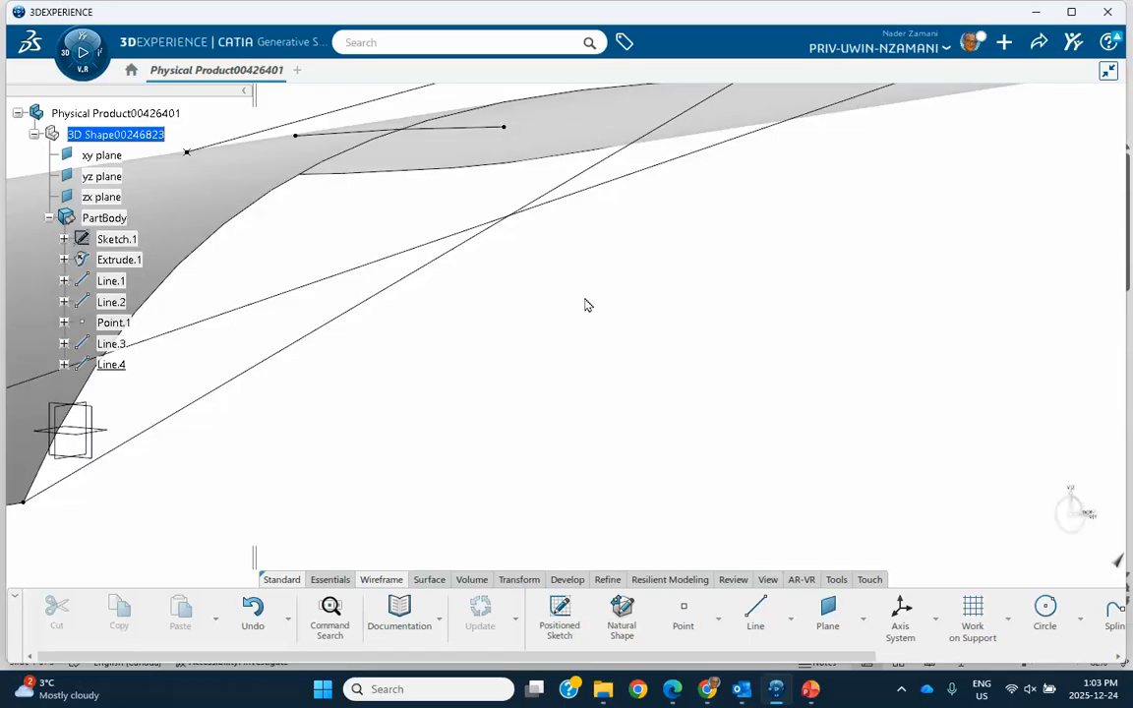
pyautogui.moveTo(555, 317); pyautogui.dragTo(526, 286, button='middle')
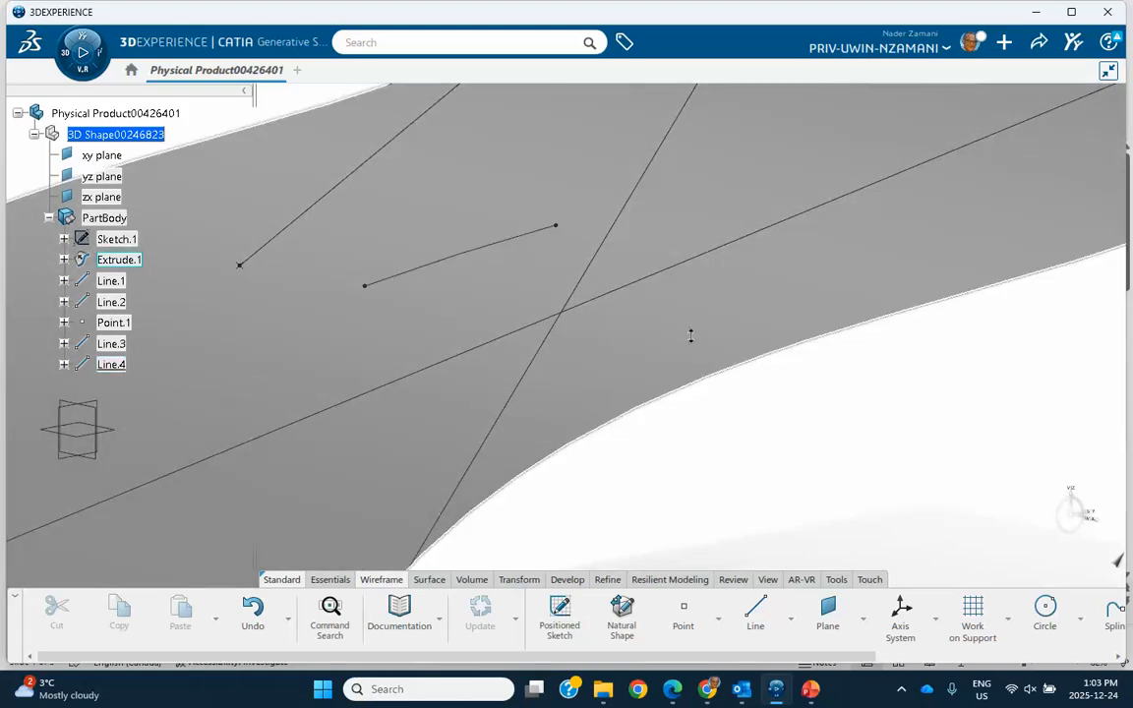
pyautogui.moveTo(691, 336); pyautogui.dragTo(595, 377, button='middle')
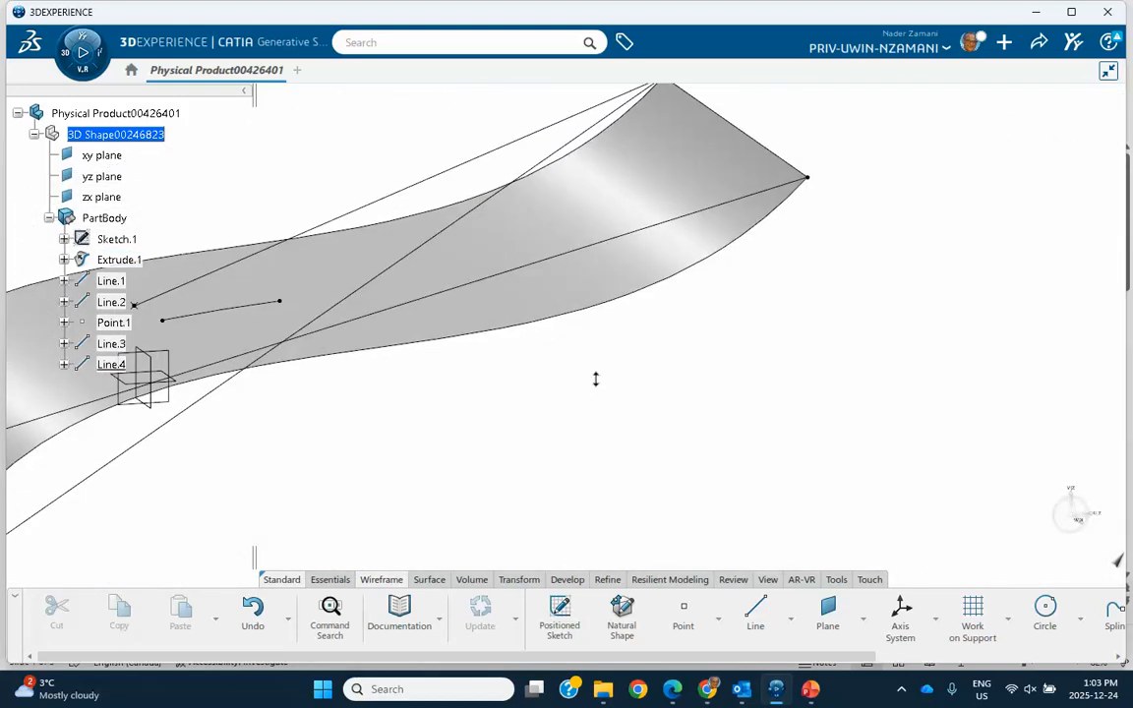
# - Set up a Bisecting line between the straight end edge of Extrude.1 and Line.1, with a 48 mm line end offset and solution 2
pyautogui.moveTo(731, 361); pyautogui.dragTo(671, 407, button='middle')
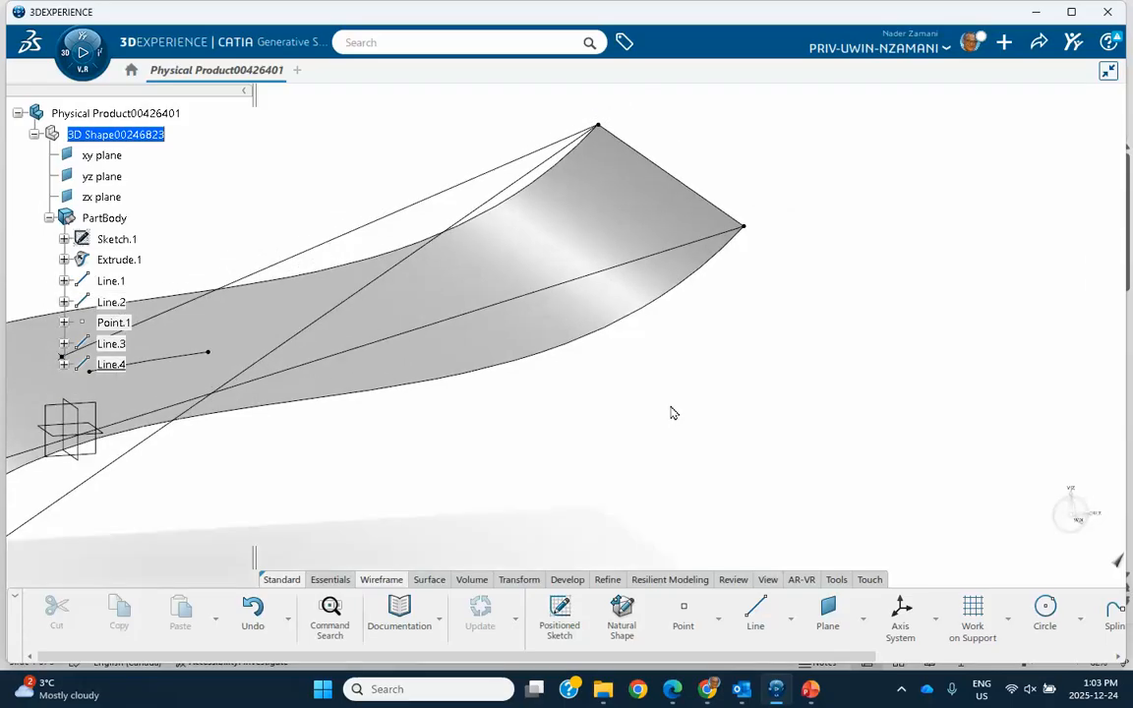
pyautogui.click(755, 612)
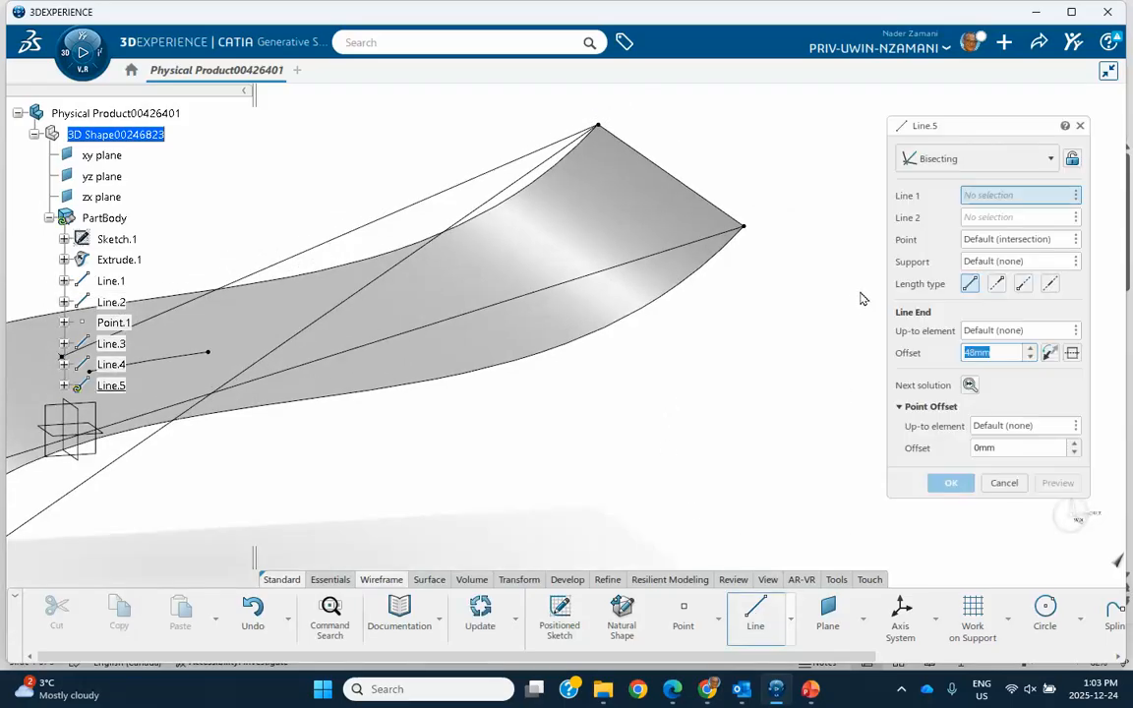
pyautogui.click(691, 192)
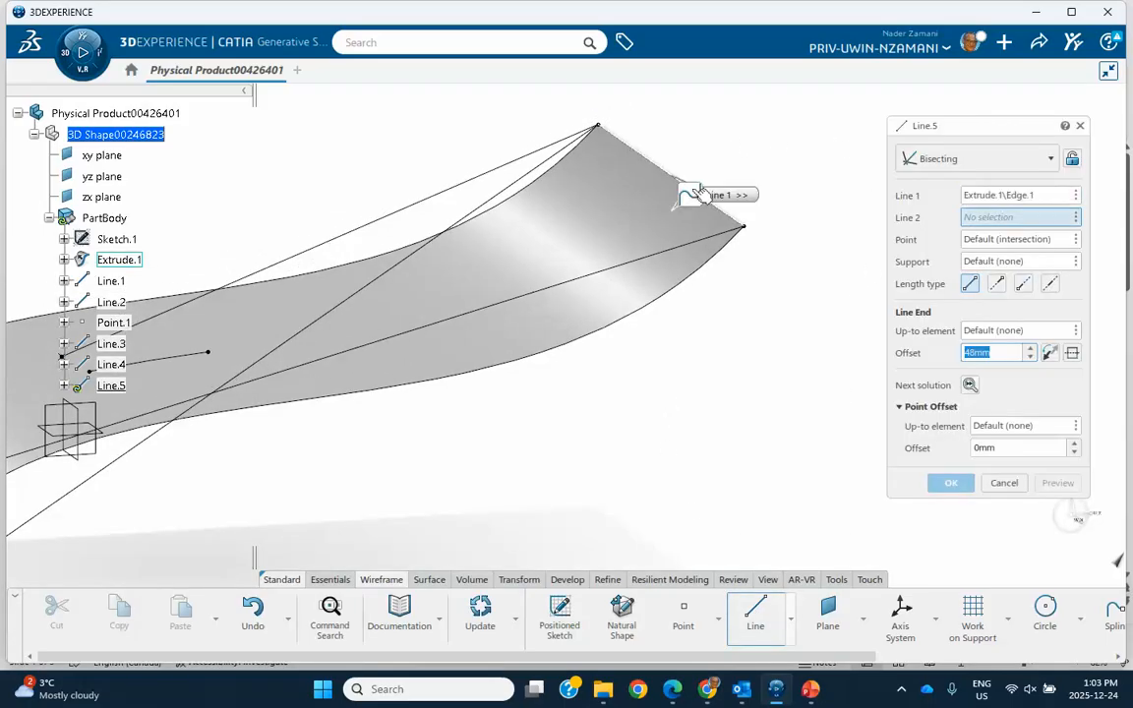
pyautogui.click(700, 247)
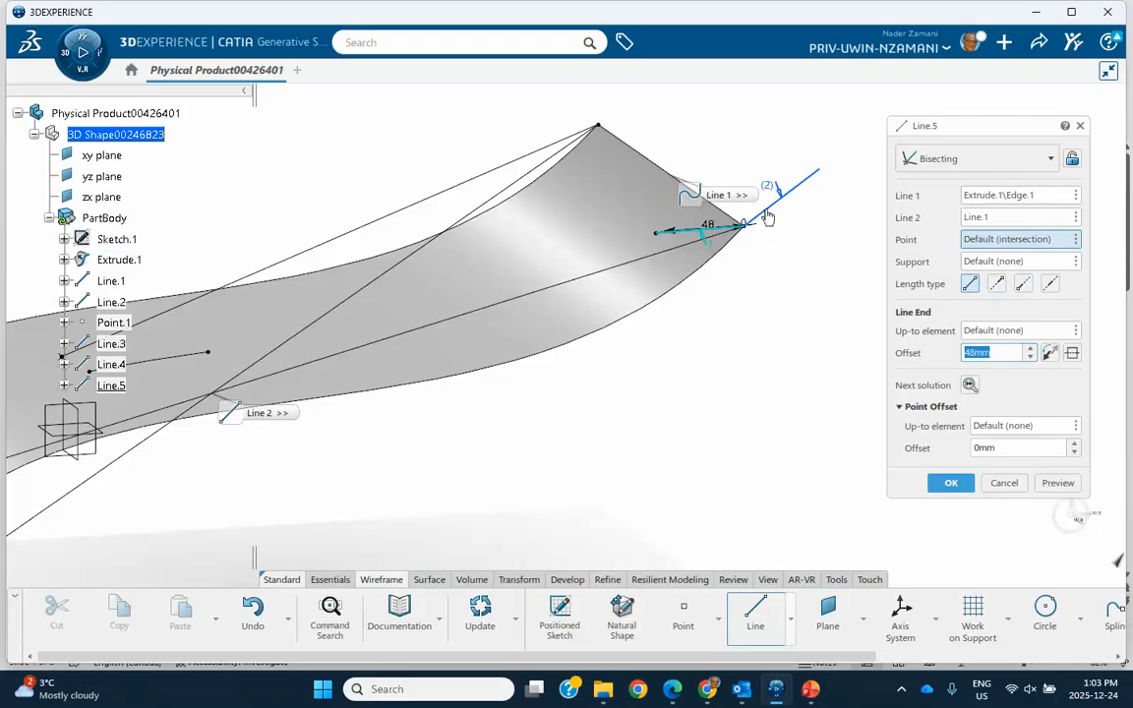
pyautogui.click(969, 385)
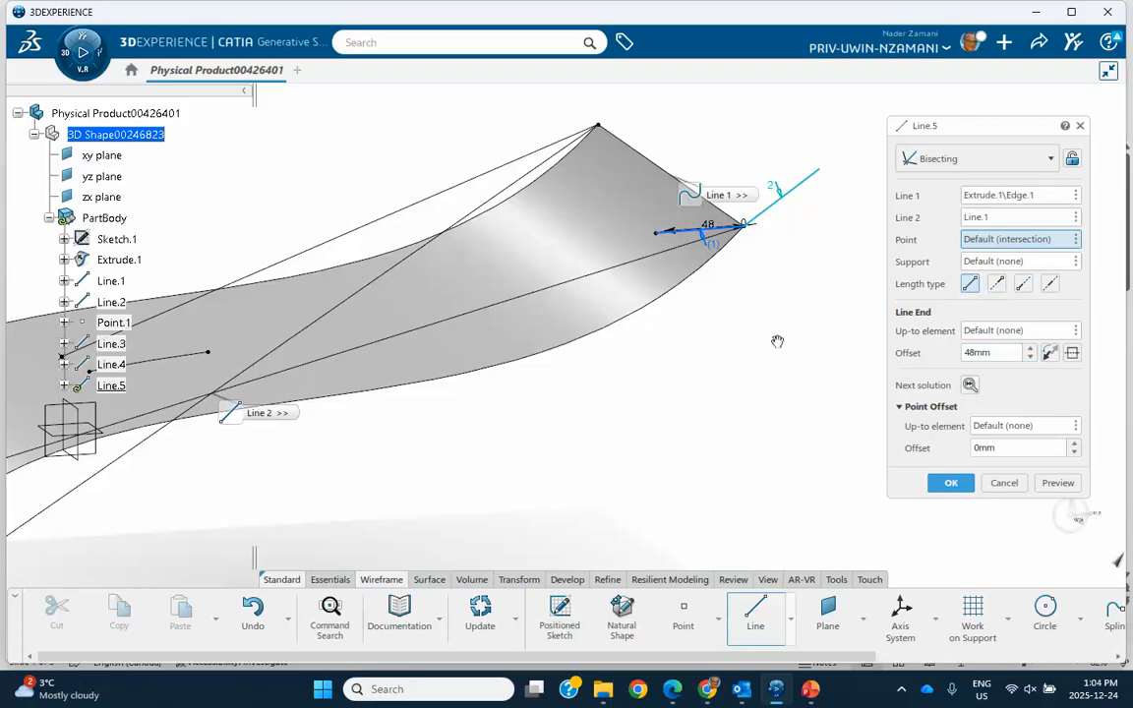
# - Hide the extruded surface and complete the bisecting line at the surface corner
pyautogui.moveTo(777, 341); pyautogui.dragTo(790, 453, button='middle')
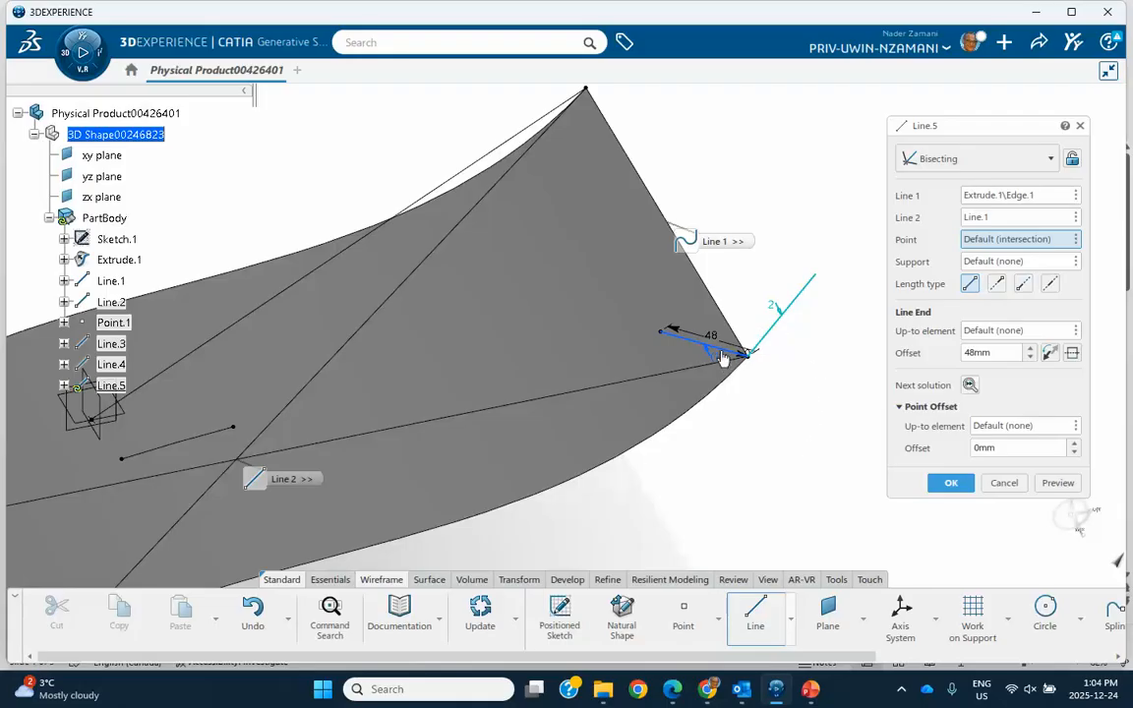
pyautogui.moveTo(735, 412); pyautogui.dragTo(728, 391, button='middle')
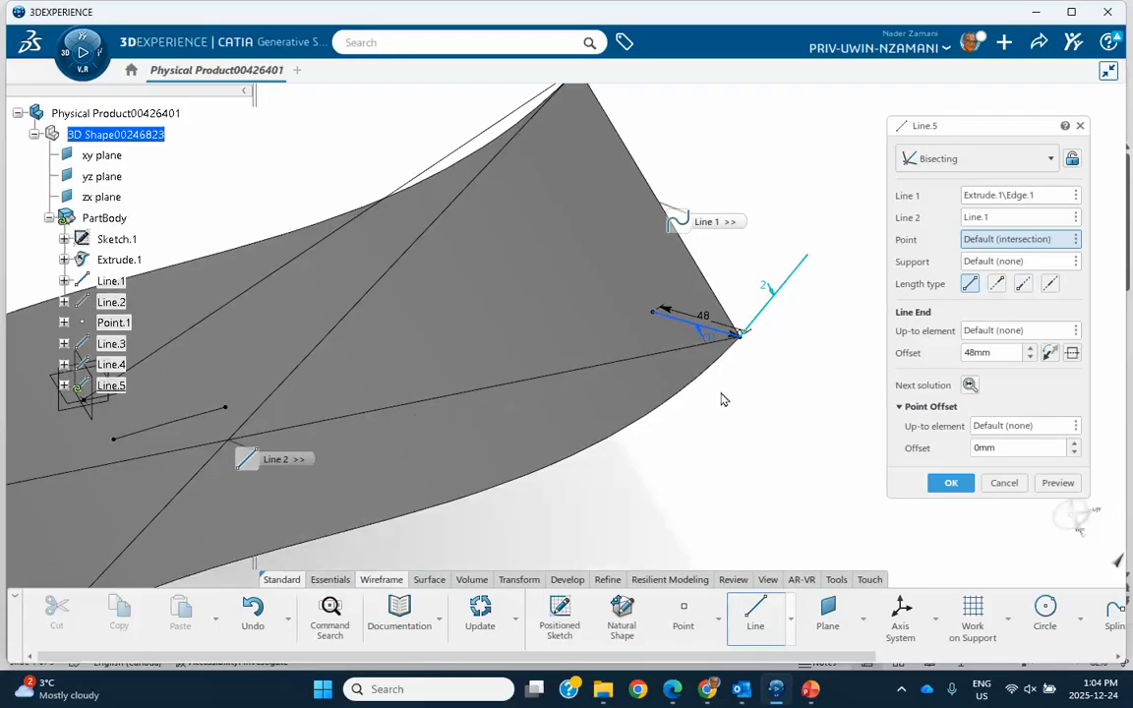
pyautogui.rightClick(556, 294)
pyautogui.click(602, 351)
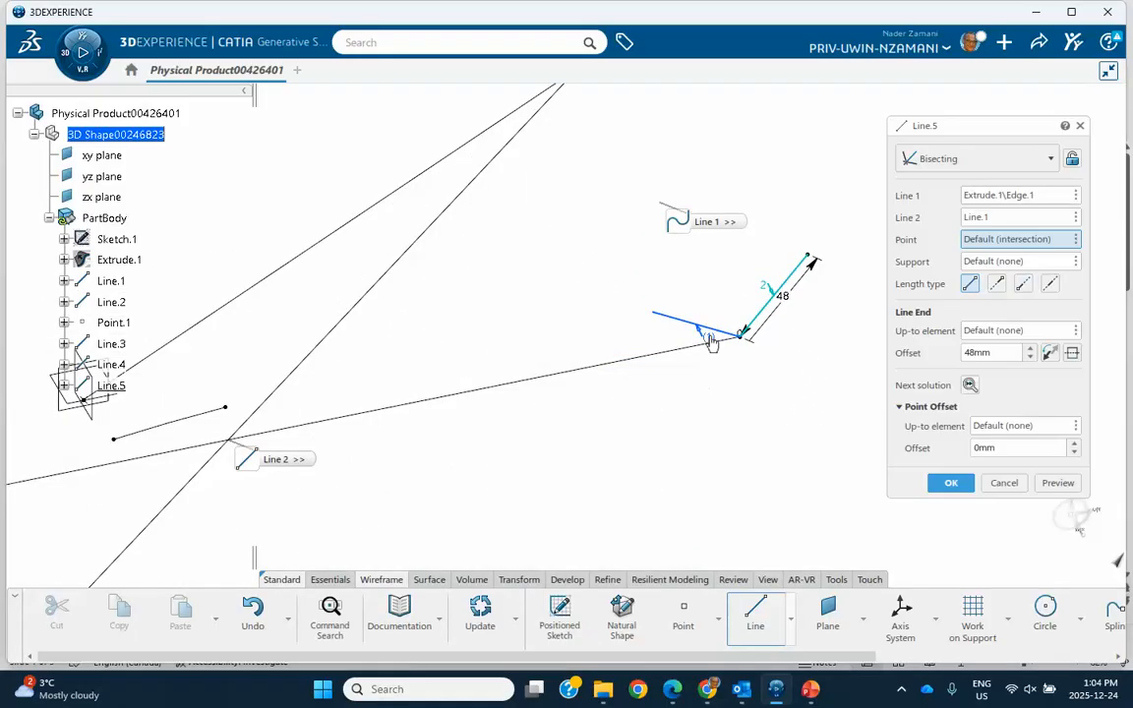
pyautogui.click(947, 483)
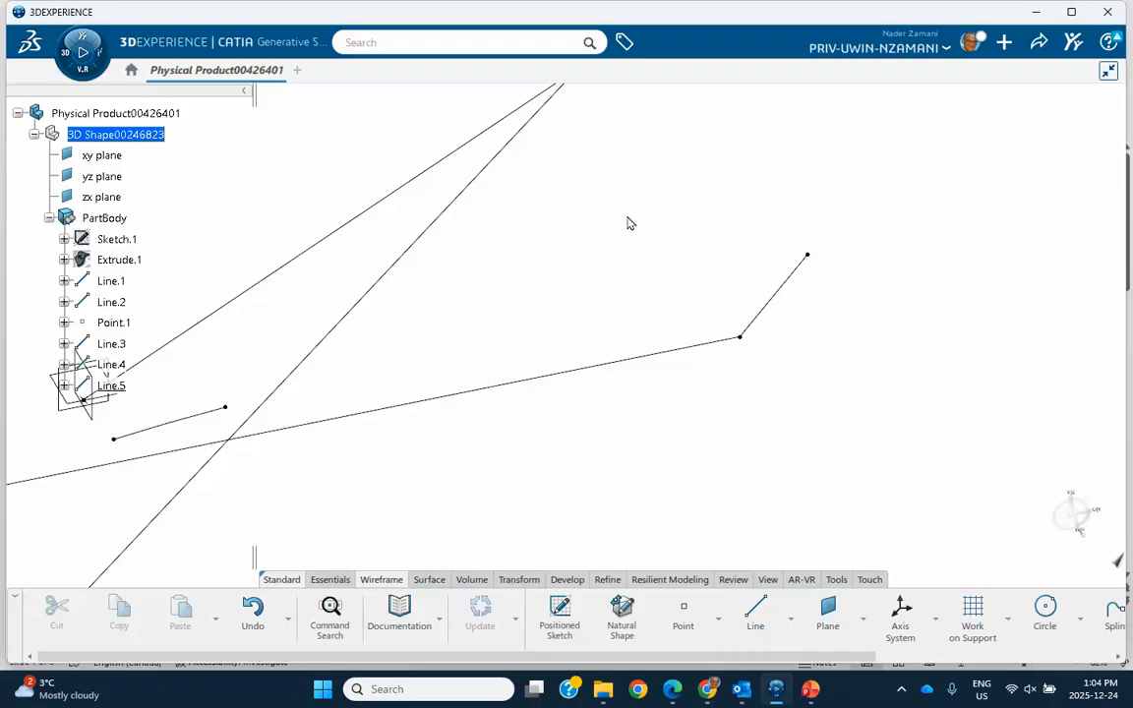
# - Edit the corner bisecting line to use solution 1, lying between the surface edge and Line.1
pyautogui.doubleClick(694, 350)
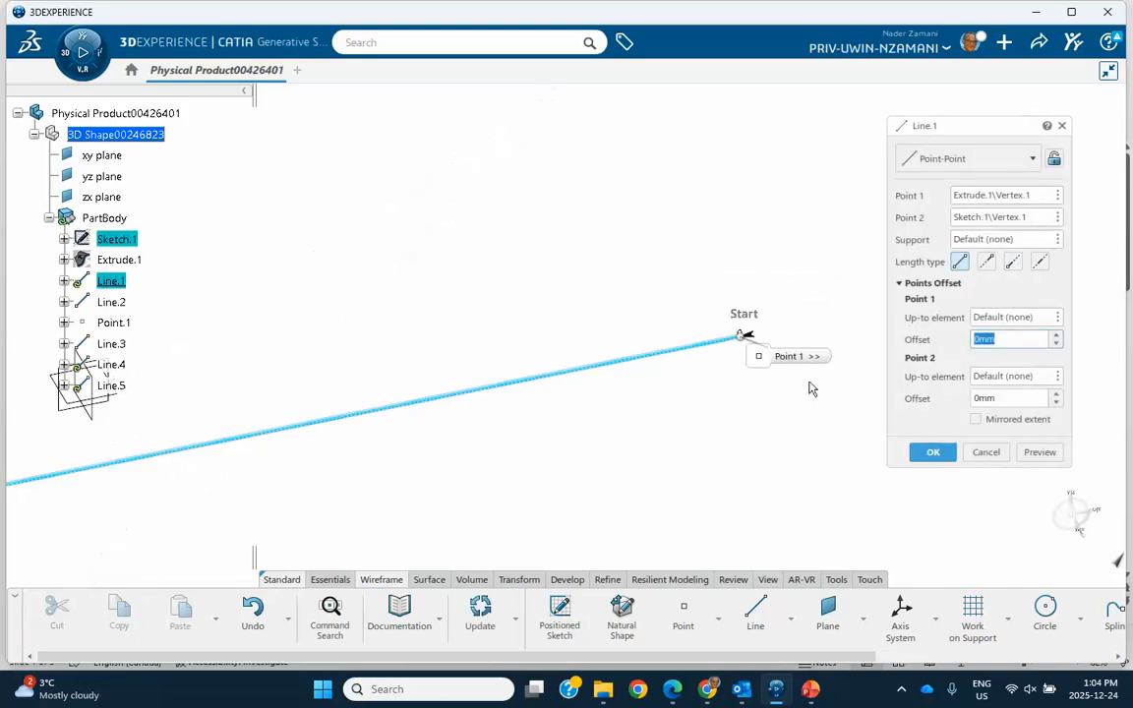
pyautogui.click(986, 453)
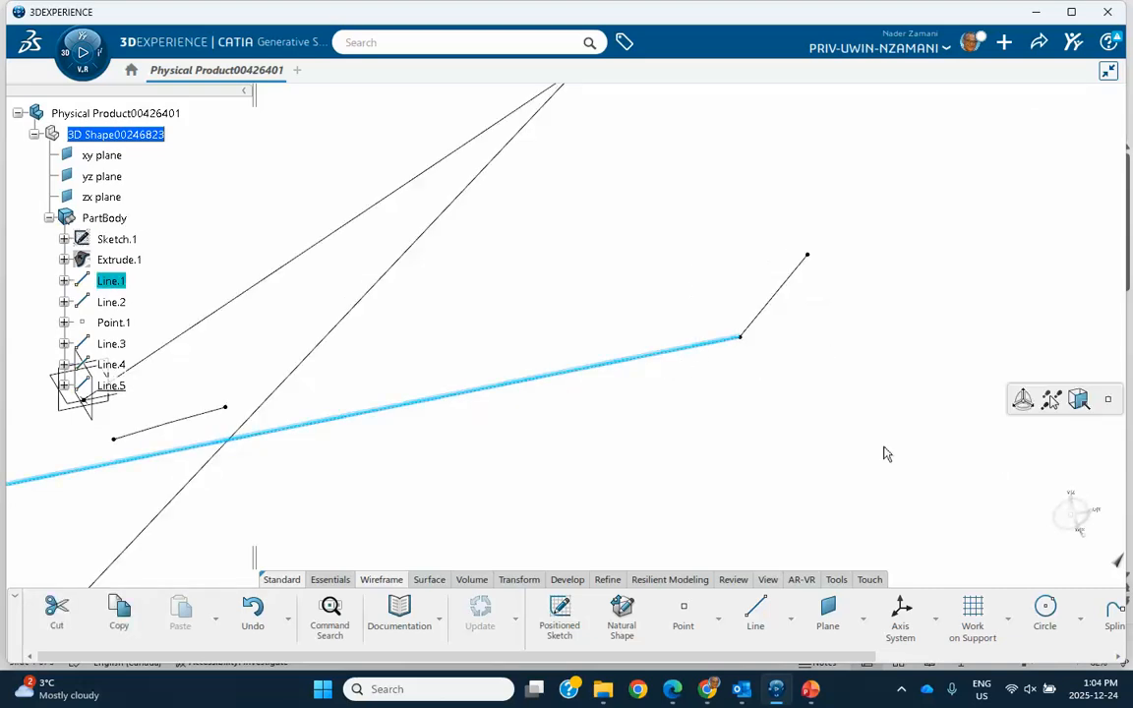
pyautogui.doubleClick(772, 298)
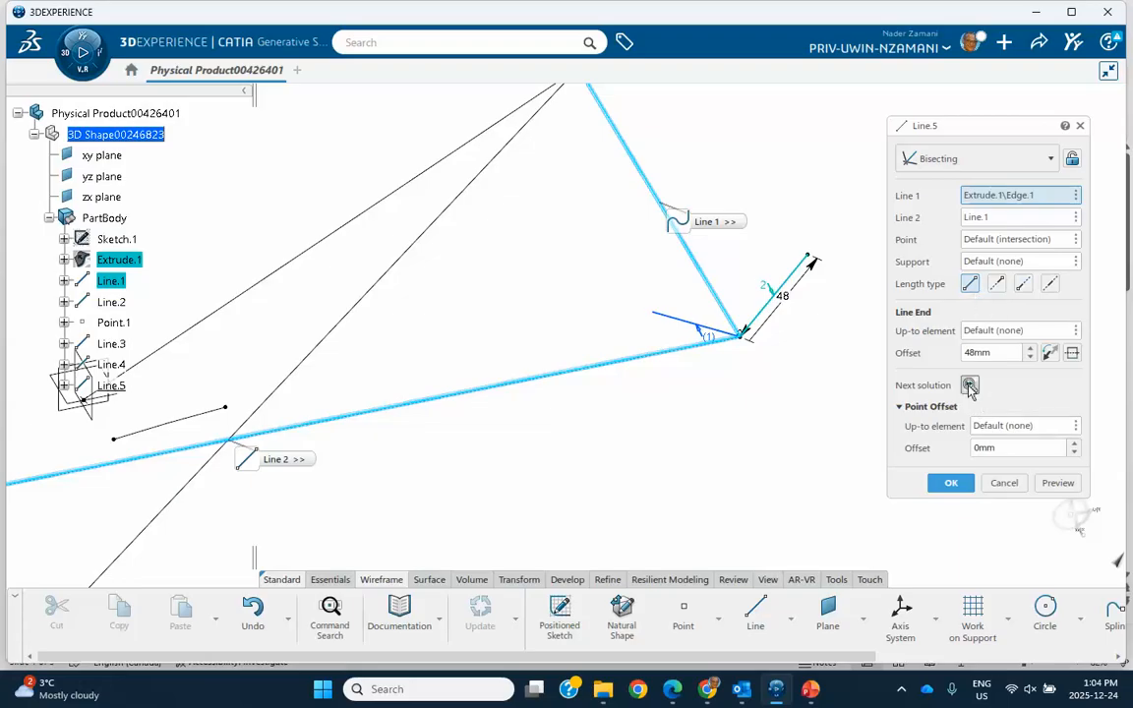
pyautogui.click(968, 386)
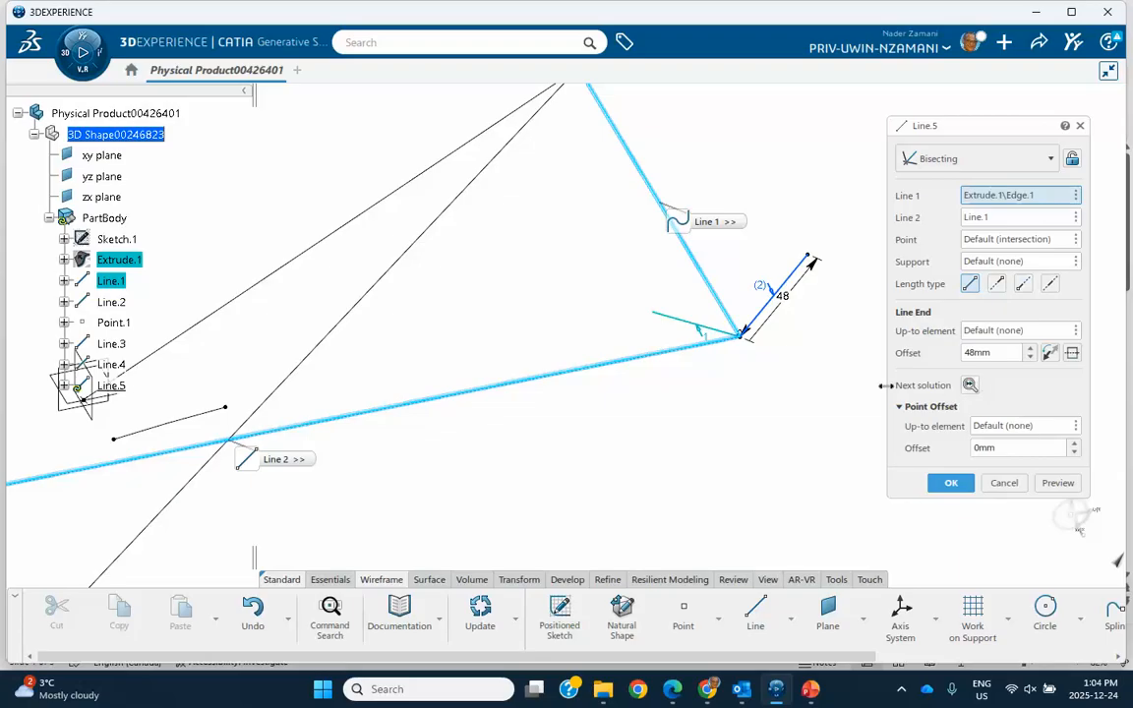
pyautogui.click(952, 483)
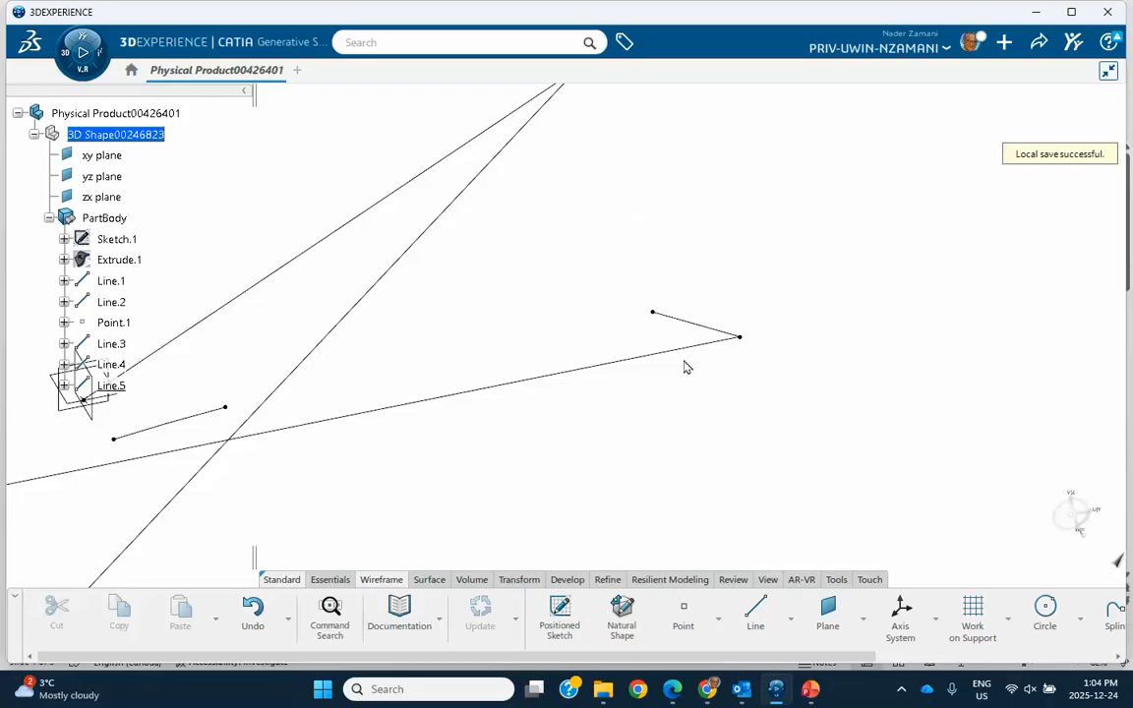
# - Show the extruded surface Extrude.1 again and view the corner bisecting line against it
pyautogui.moveTo(551, 239); pyautogui.dragTo(523, 293, button='middle')
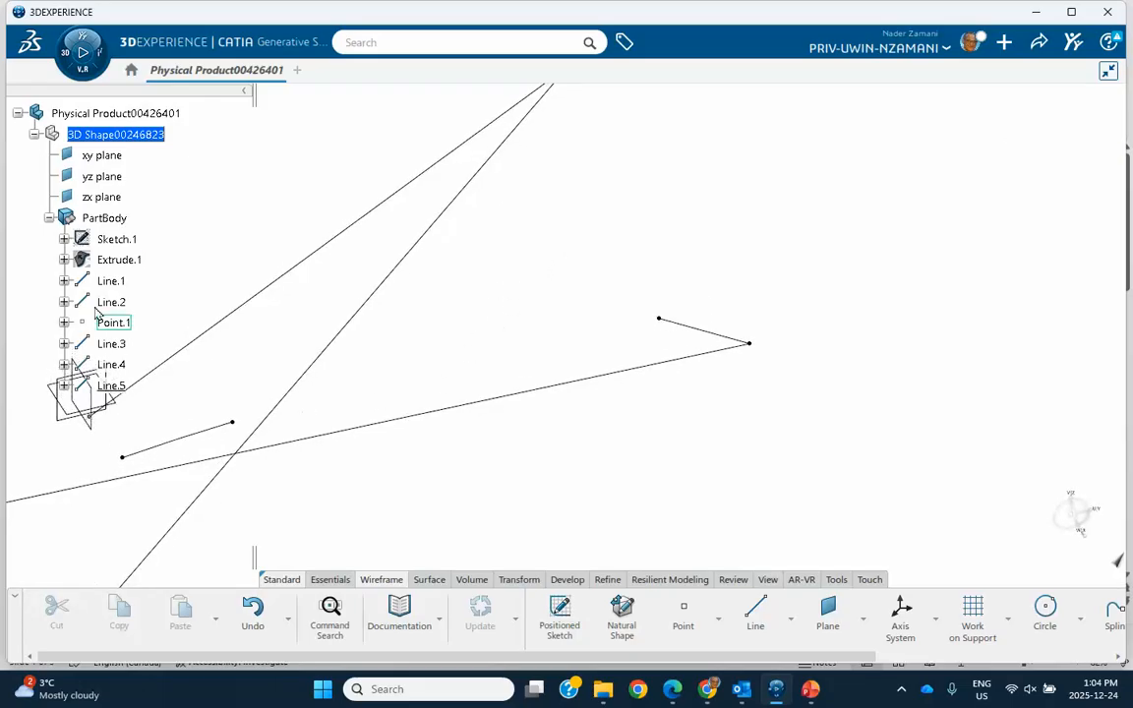
pyautogui.rightClick(124, 266)
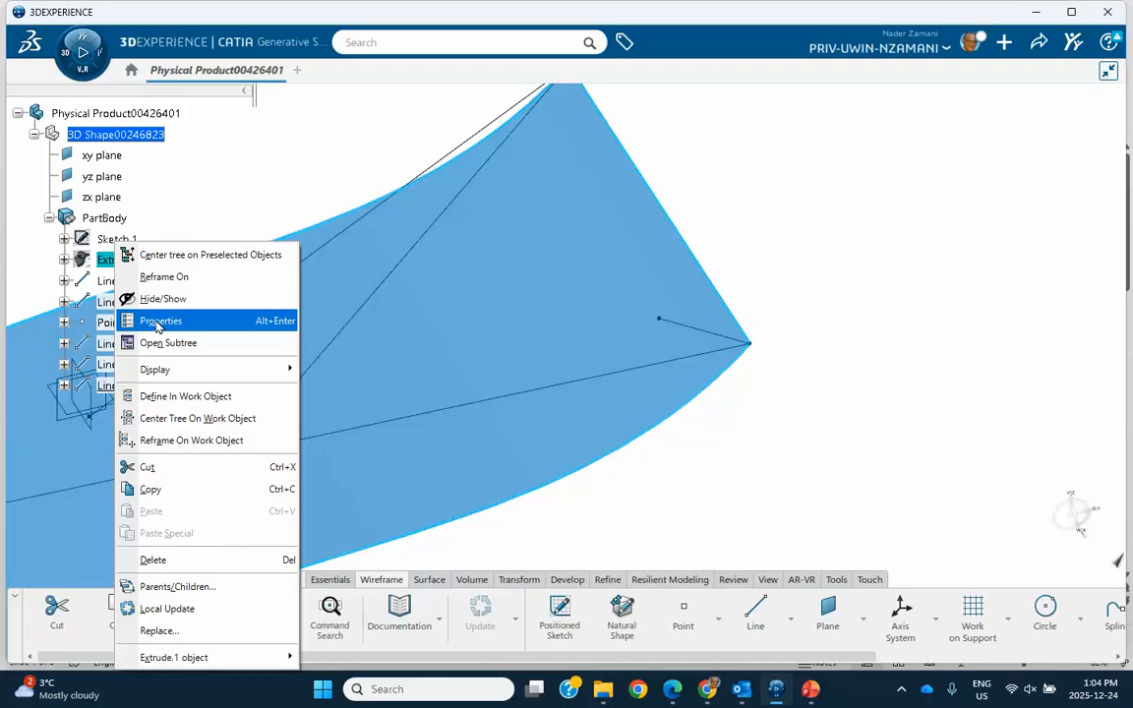
pyautogui.click(246, 298)
pyautogui.moveTo(722, 404); pyautogui.dragTo(783, 405, button='middle')
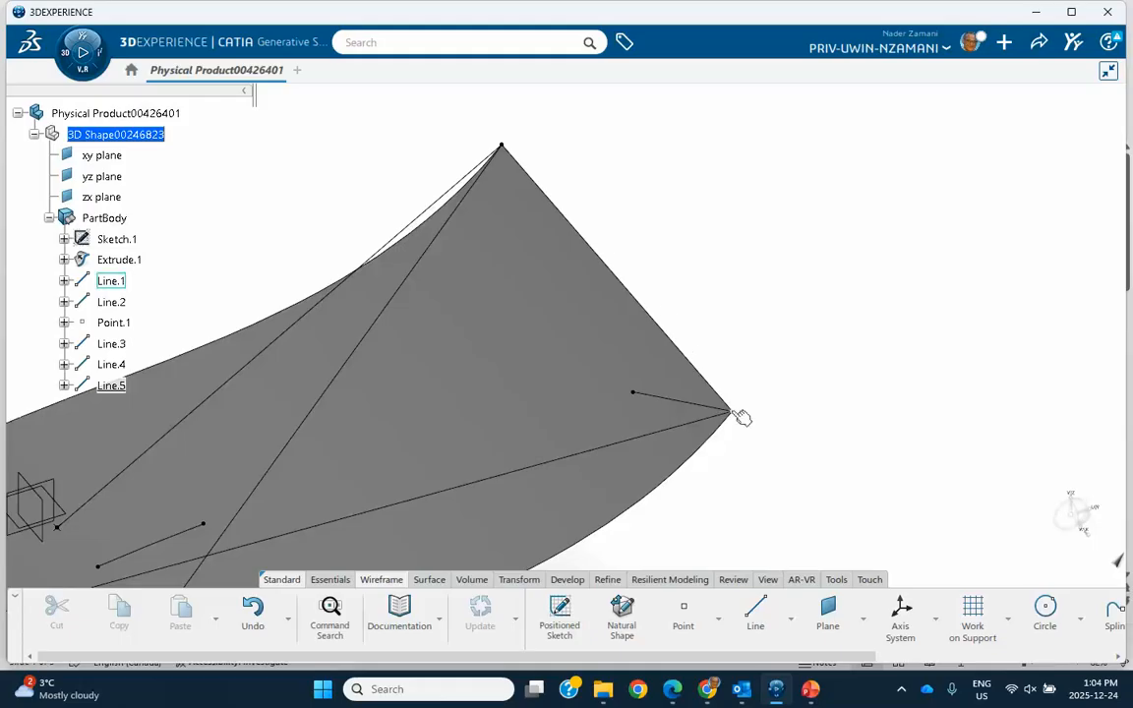
# - Create a Point-Point line along the surface's straight end edge, from the end vertex of Line.2 to the end vertex of Line.1
pyautogui.click(752, 617)
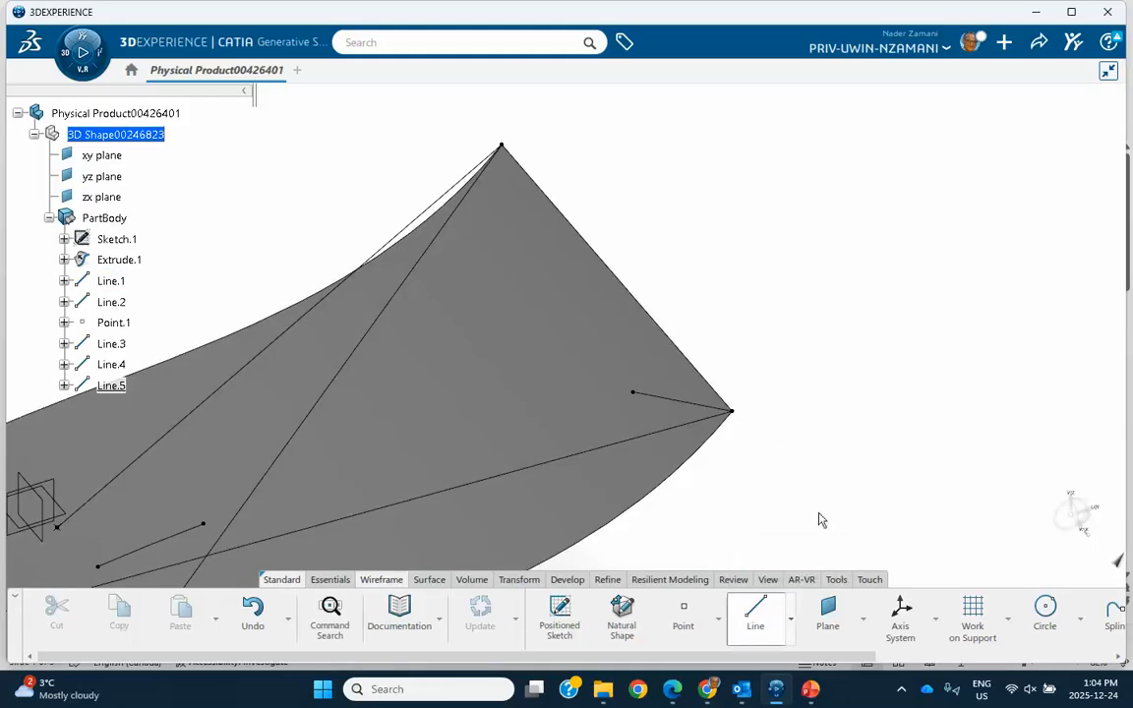
pyautogui.click(962, 159)
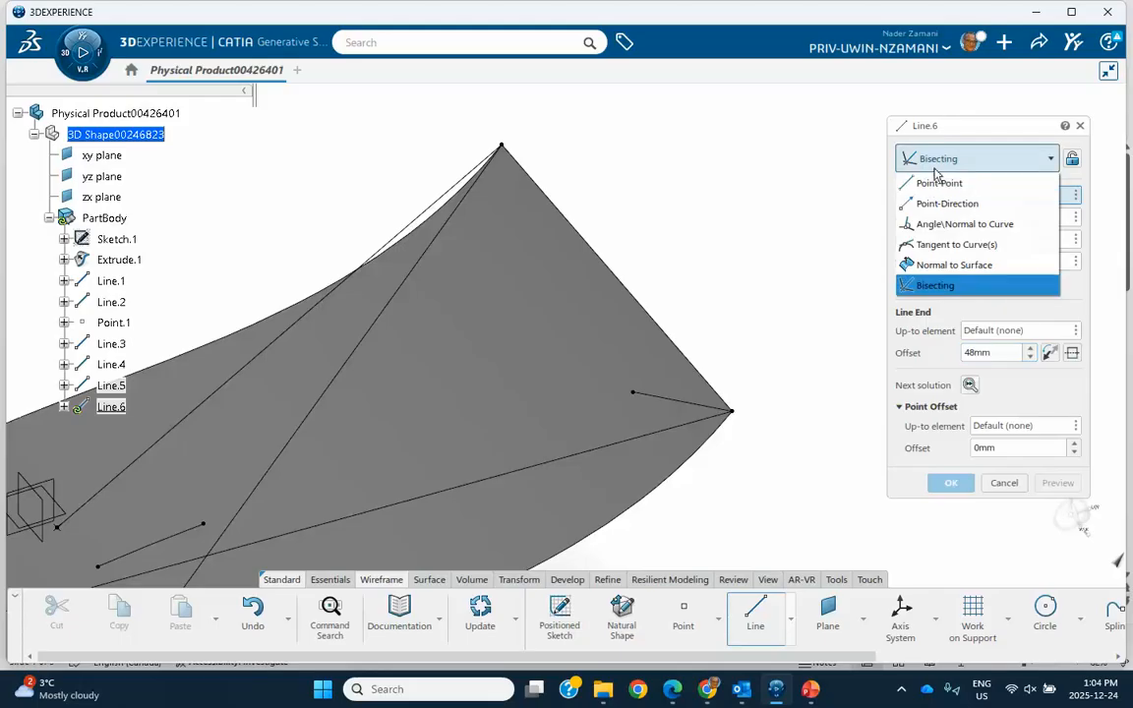
pyautogui.click(935, 180)
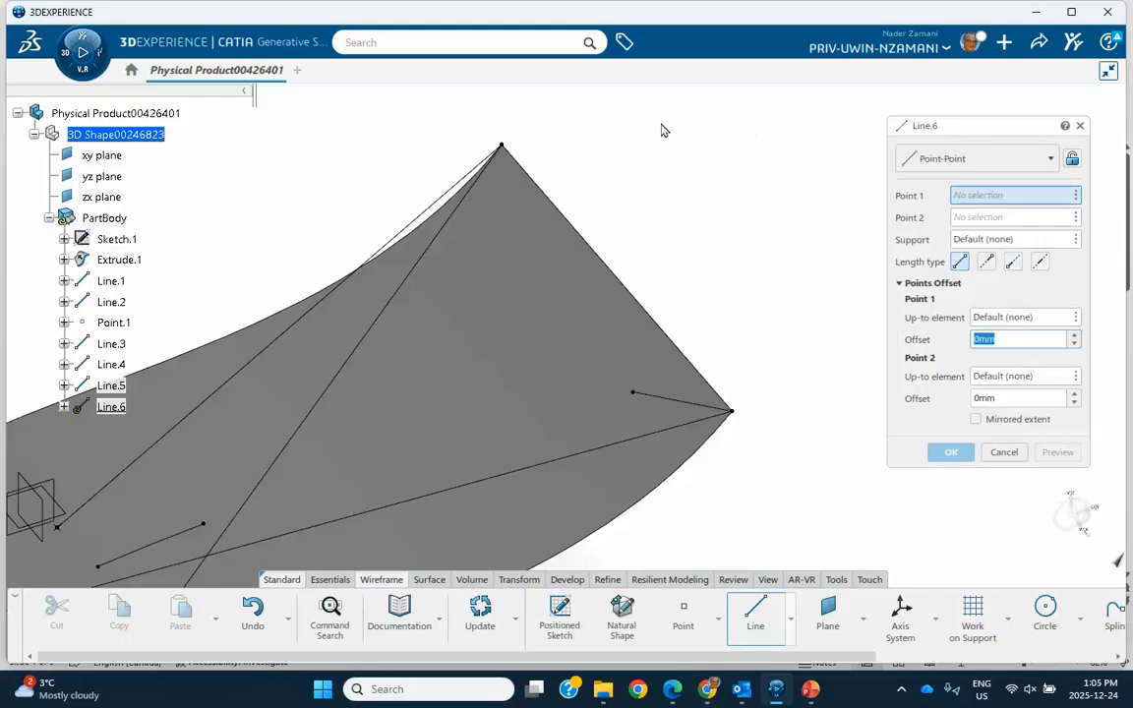
pyautogui.click(503, 149)
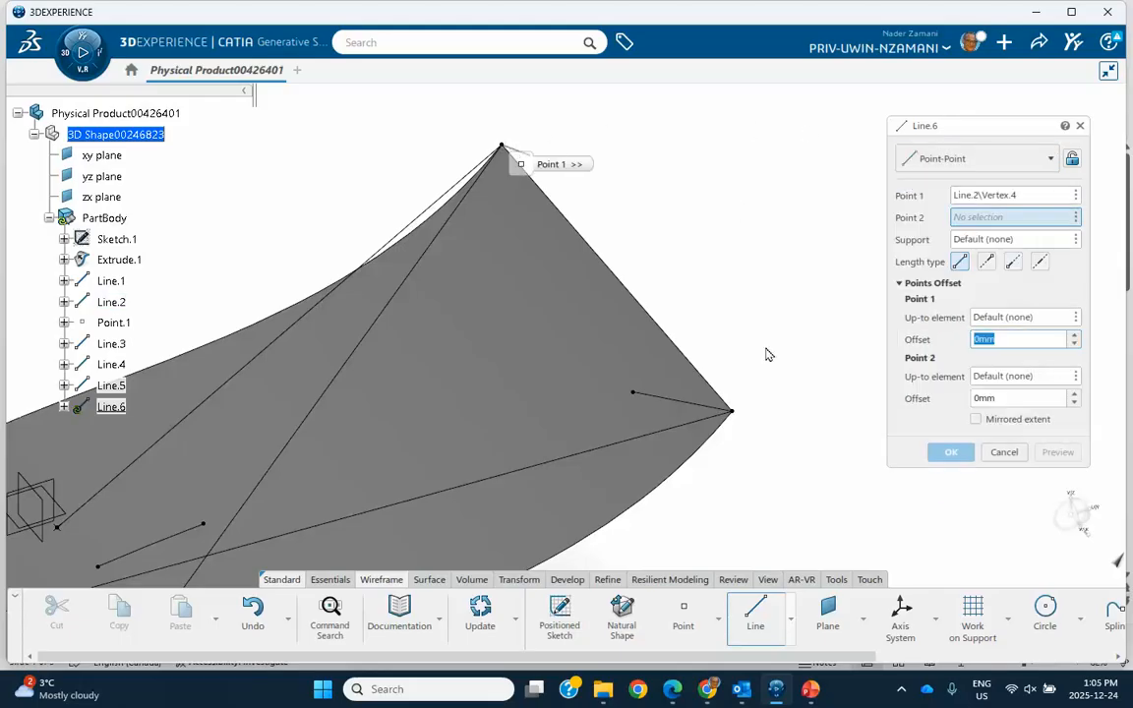
pyautogui.click(735, 416)
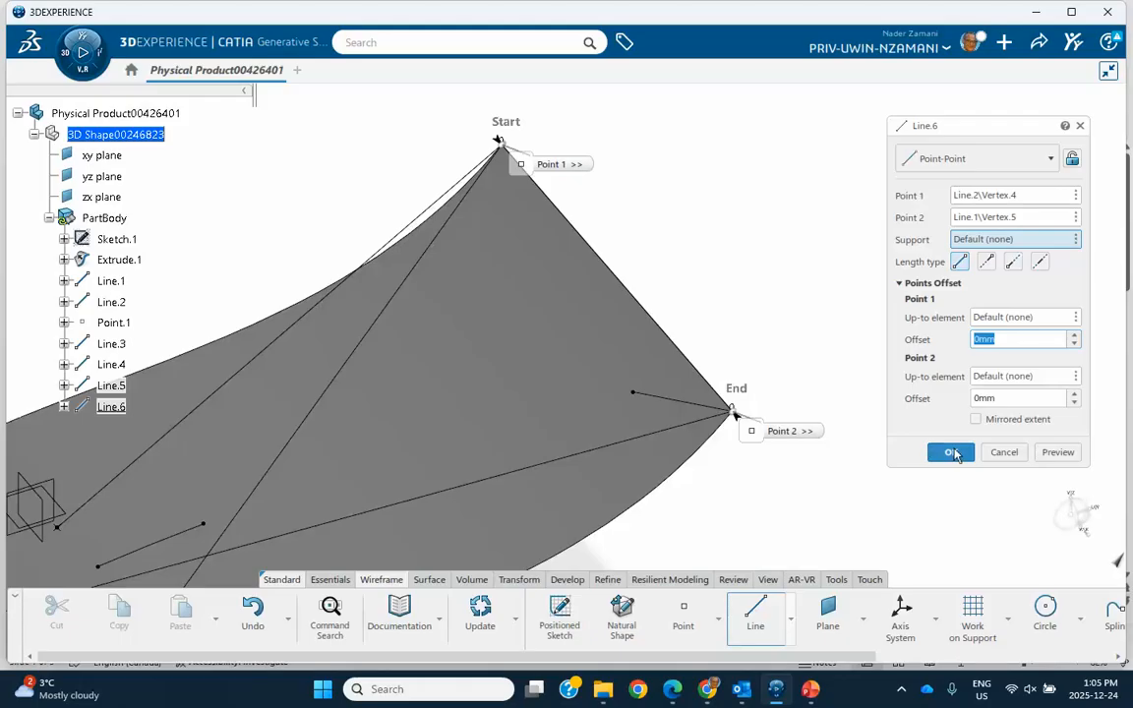
pyautogui.click(950, 452)
# - Create a Bisecting line between Line.2 and Line.6 with a 48 mm line end offset, previewing both alternatives and keeping solution 1
pyautogui.moveTo(787, 277); pyautogui.dragTo(844, 240, button='middle')
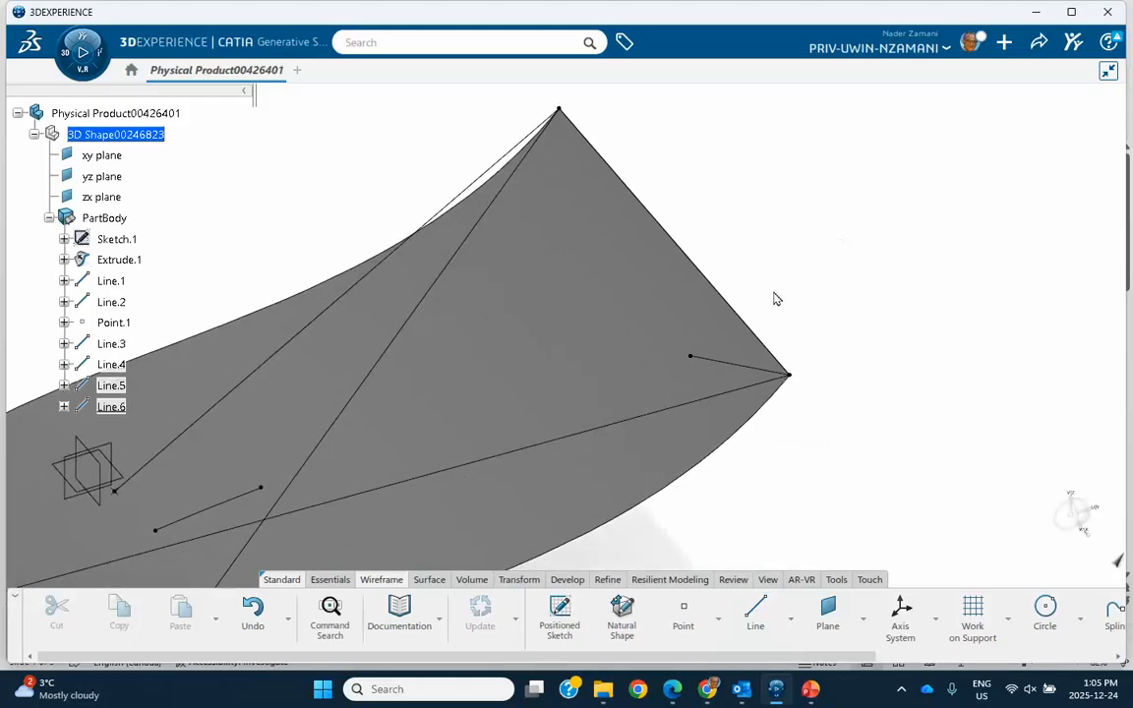
pyautogui.click(755, 616)
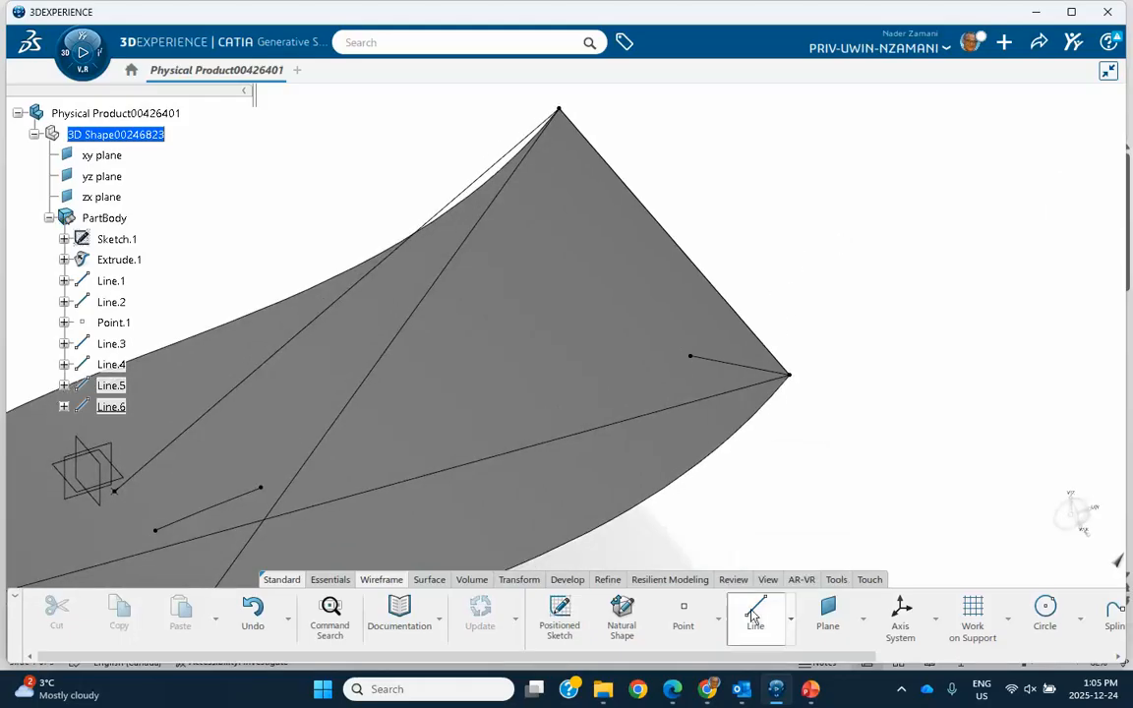
pyautogui.click(949, 158)
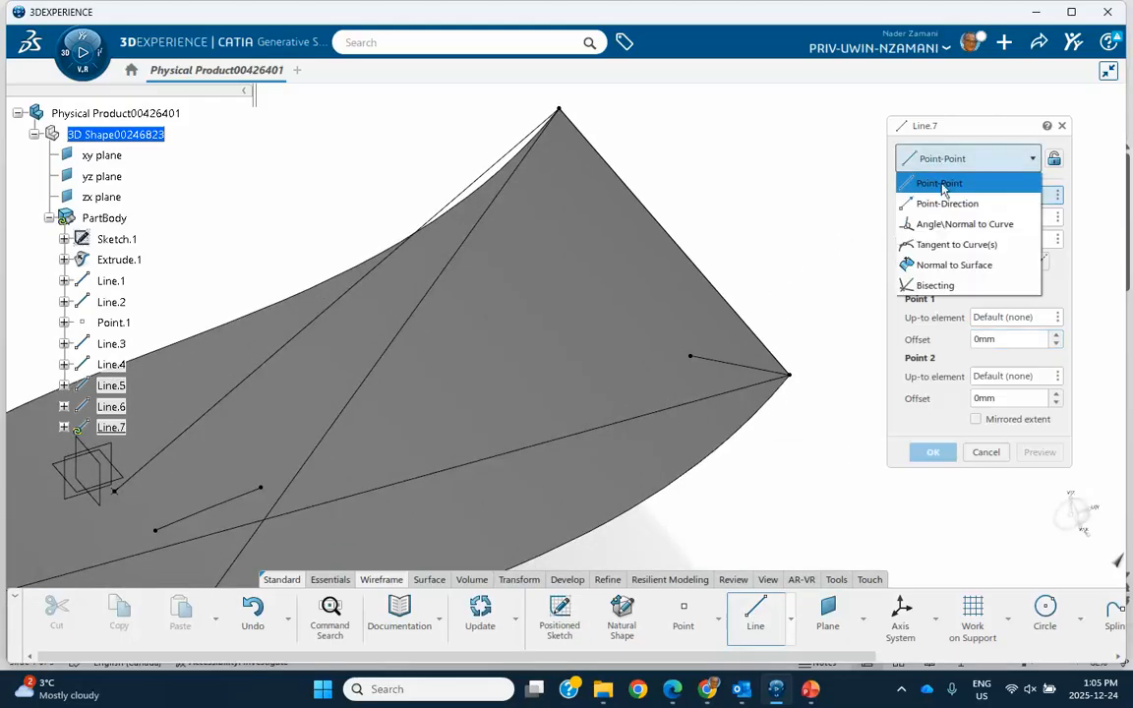
pyautogui.click(934, 285)
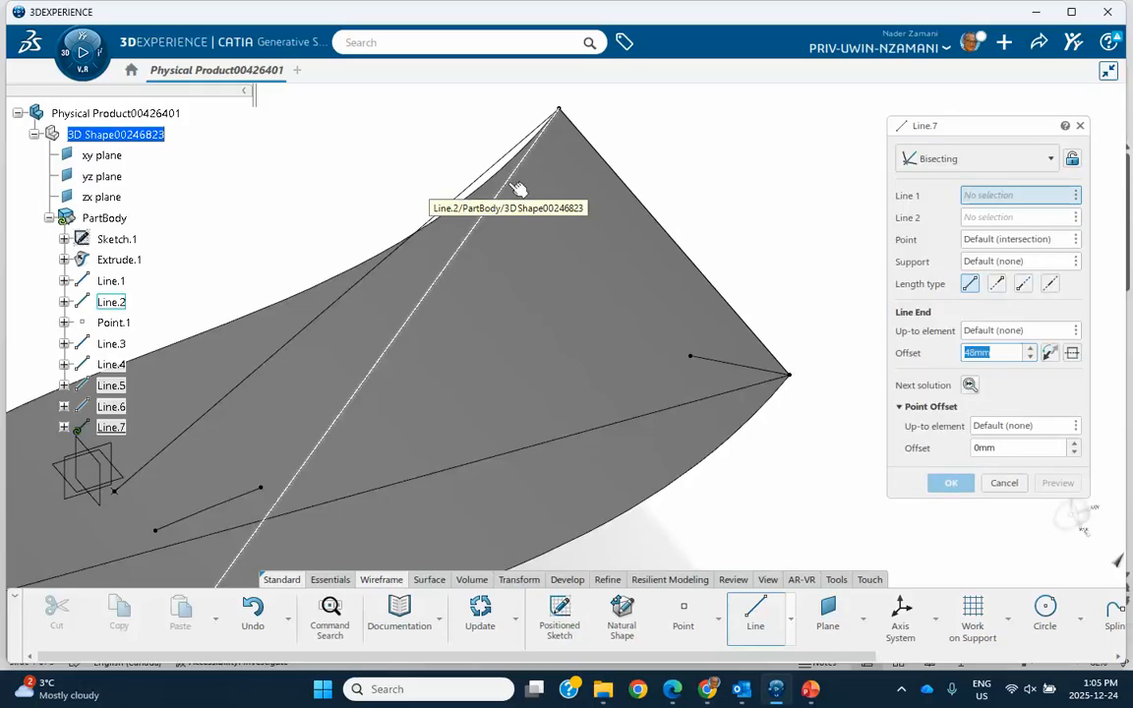
pyautogui.click(518, 189)
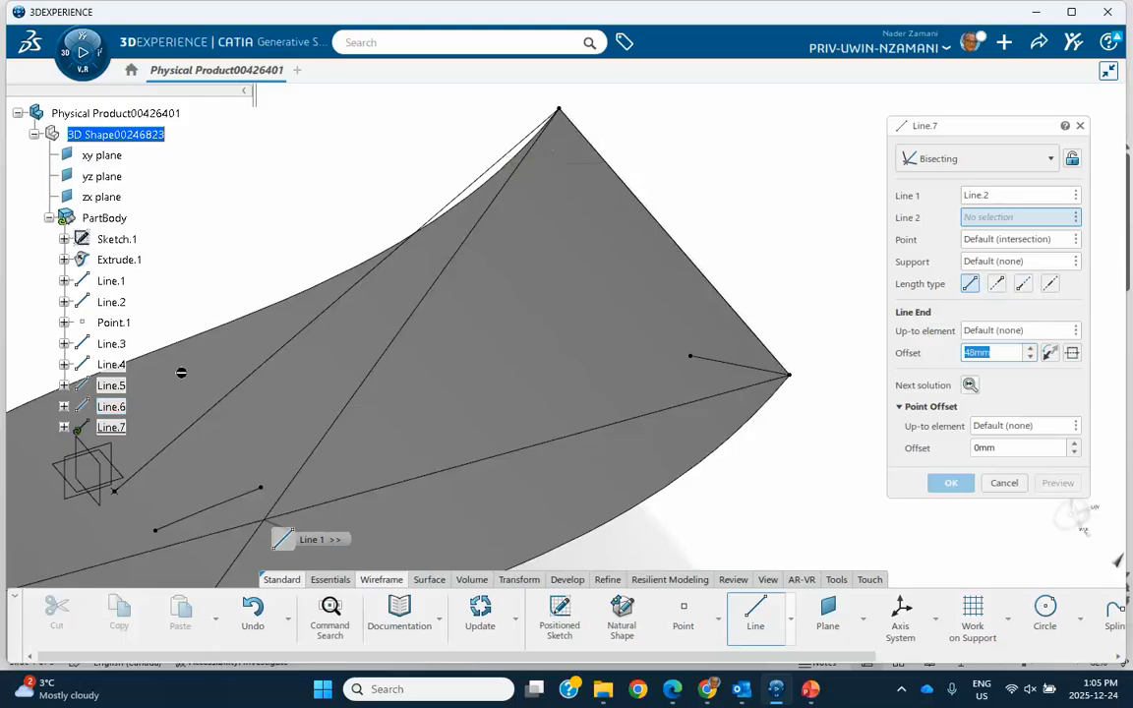
pyautogui.click(114, 406)
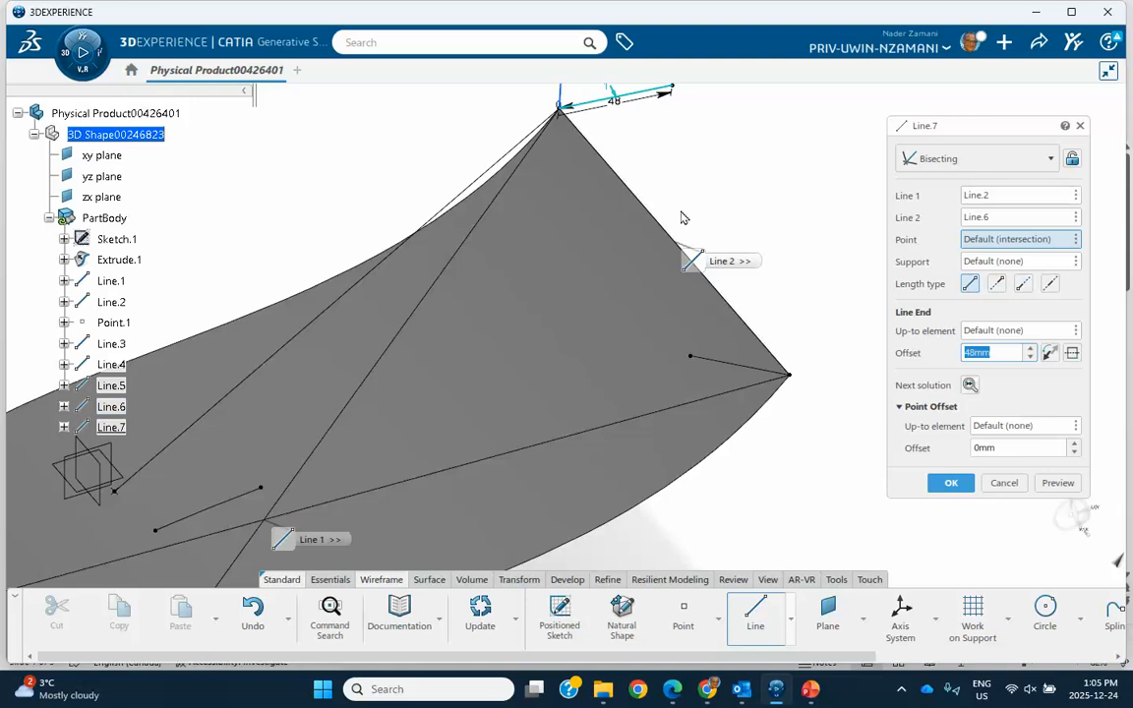
pyautogui.moveTo(683, 218); pyautogui.dragTo(653, 327, button='middle')
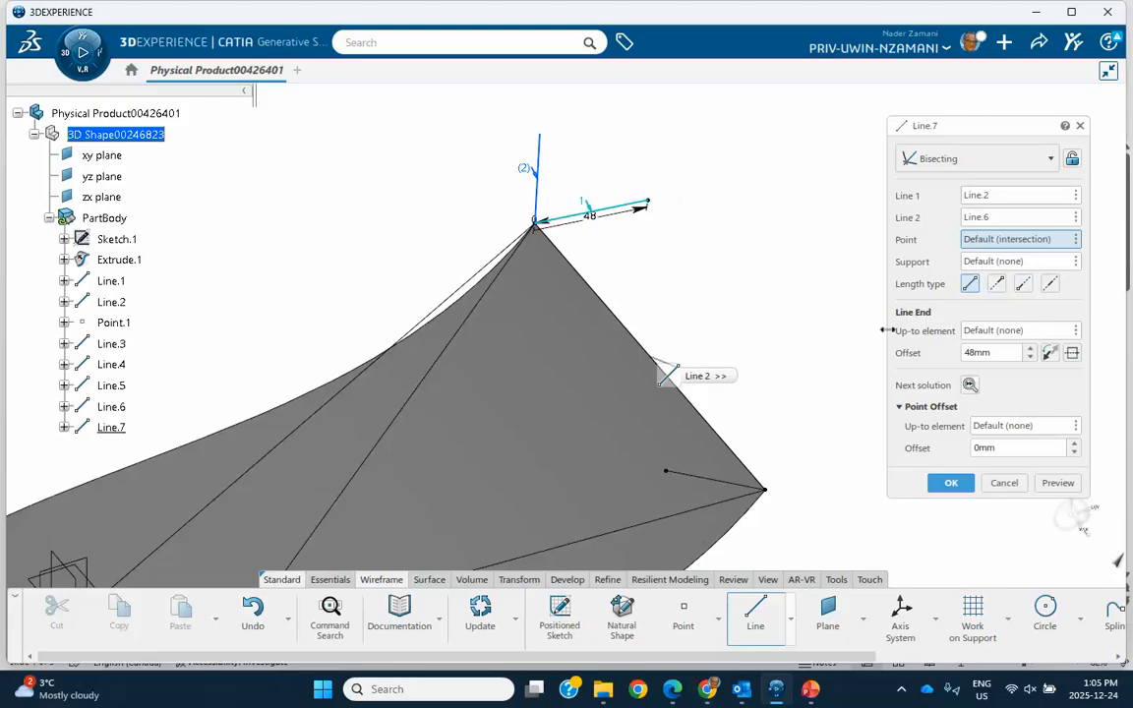
pyautogui.click(969, 386)
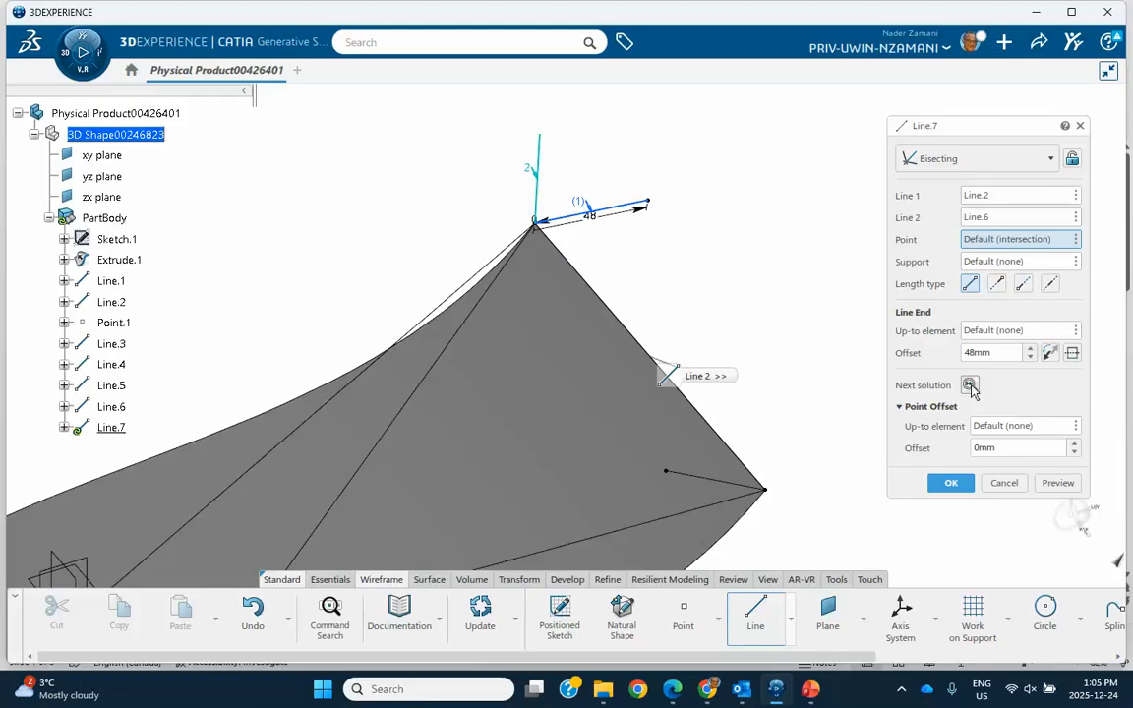
pyautogui.click(970, 385)
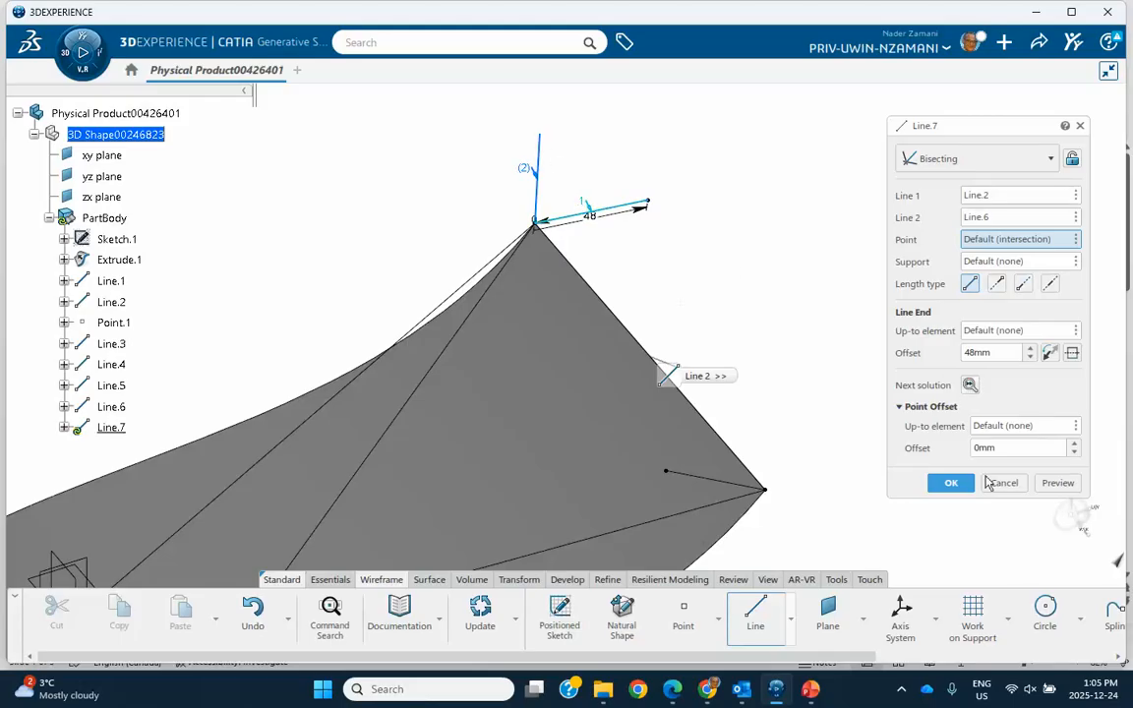
pyautogui.click(949, 483)
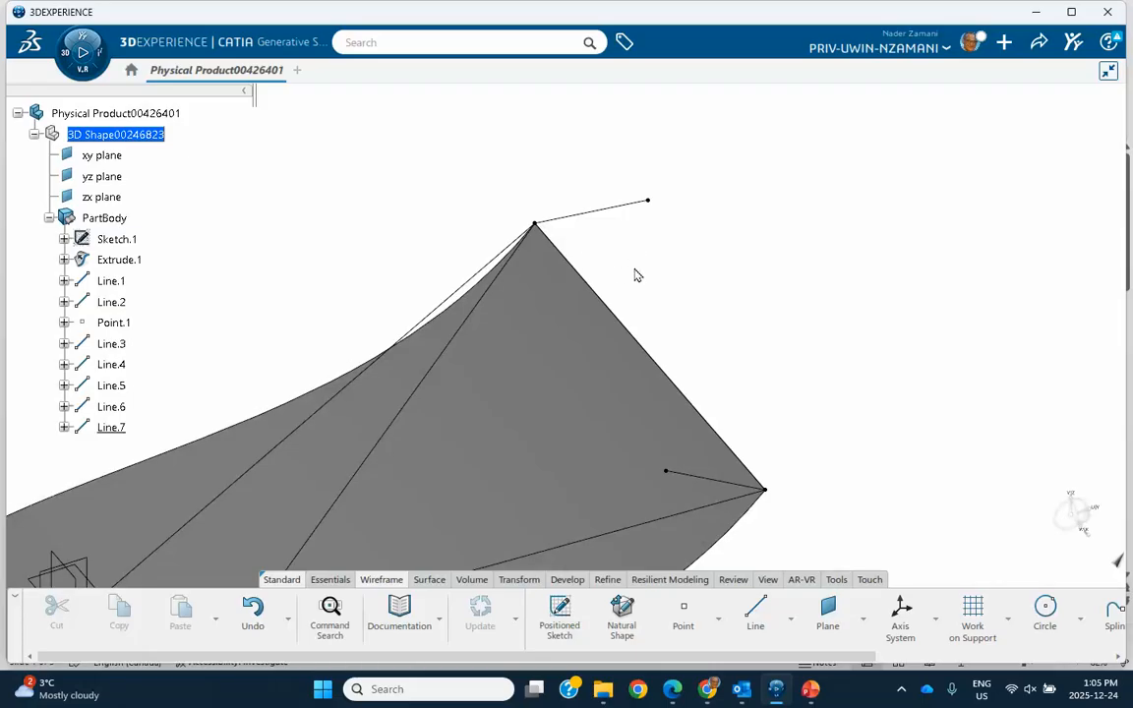
# - Edit the bisecting line between Line.2 and Line.6 to use solution 2, and inspect its direction at the corner
pyautogui.moveTo(523, 346)
pyautogui.mouseDown(button='middle')
pyautogui.moveTo(534, 233)
pyautogui.moveTo(547, 225)
pyautogui.moveTo(455, 245)
pyautogui.moveTo(509, 222)
pyautogui.moveTo(584, 270)
pyautogui.moveTo(578, 327)
pyautogui.moveTo(513, 359)
pyautogui.mouseUp(button='middle')
pyautogui.click(544, 225)
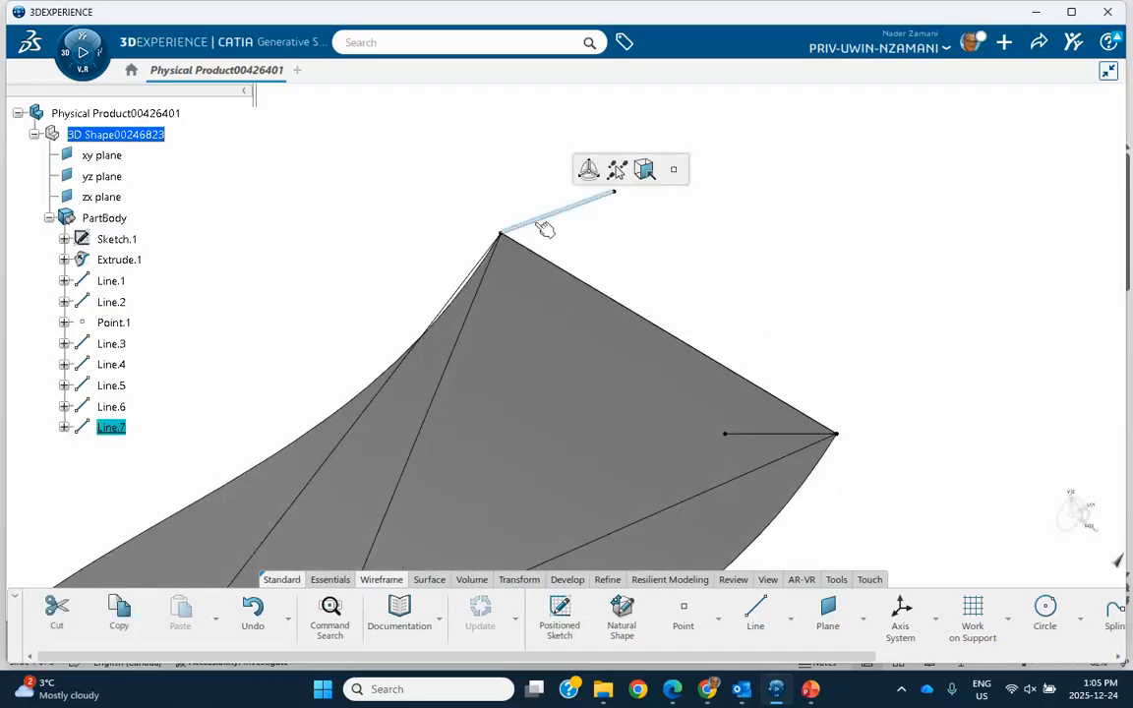
pyautogui.doubleClick(544, 226)
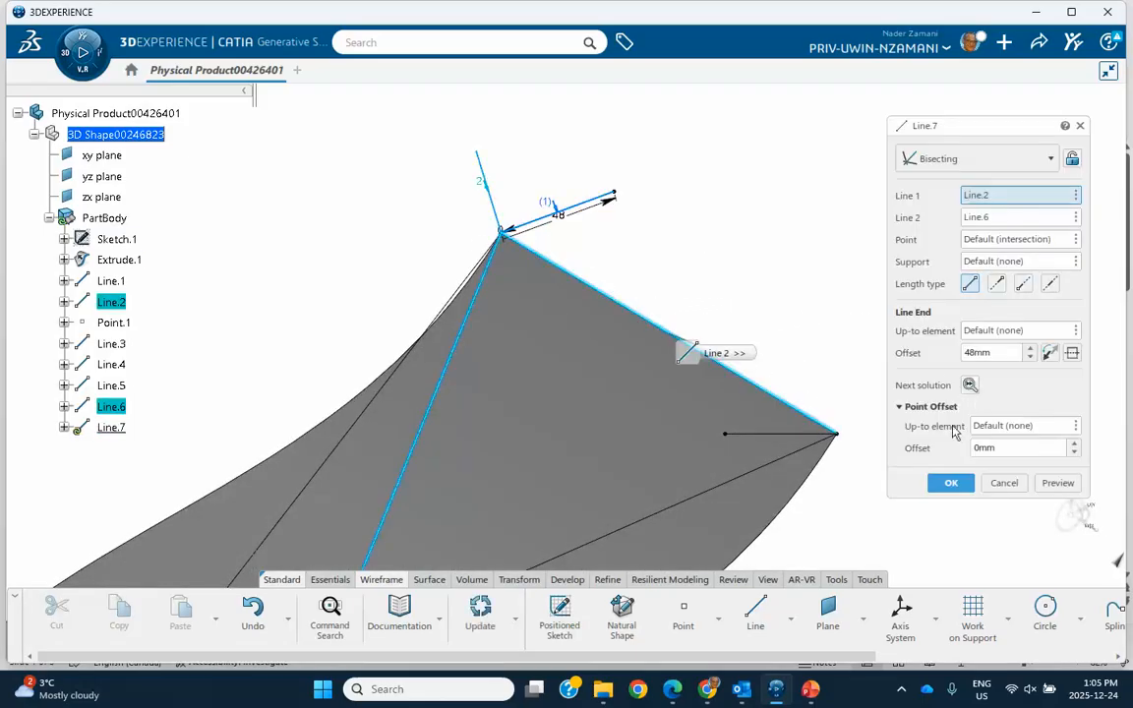
pyautogui.click(950, 483)
pyautogui.moveTo(704, 290); pyautogui.dragTo(521, 223, button='middle')
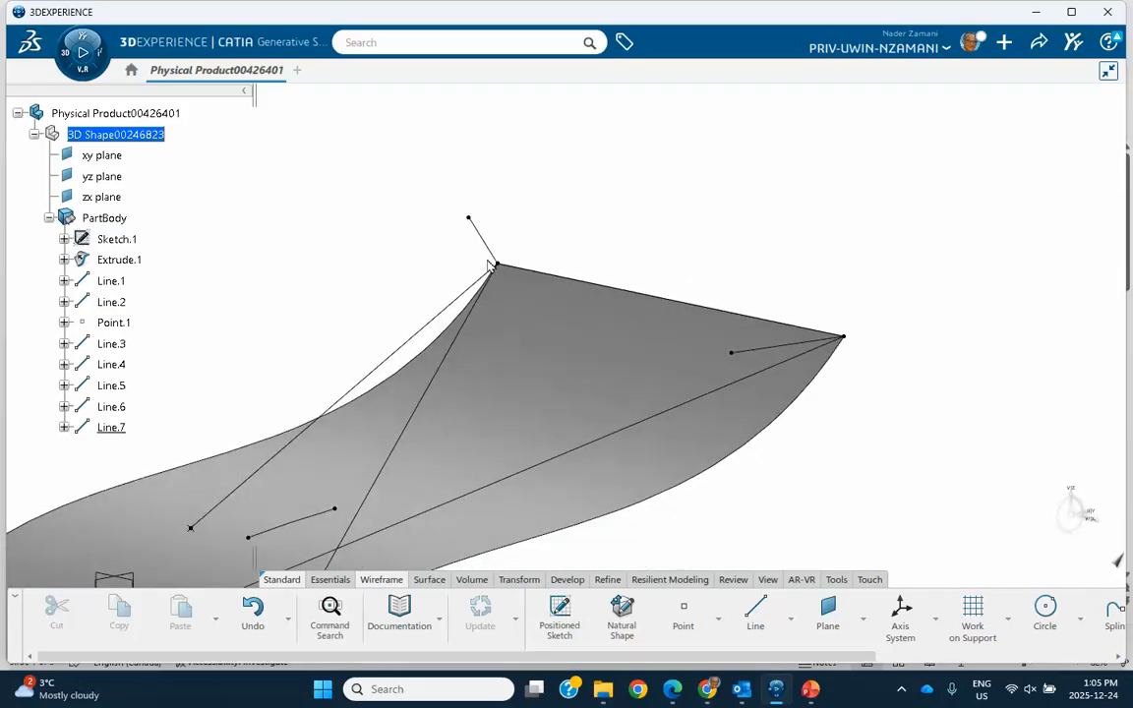
# - Reverse the direction of the bisecting line Line.7 at the surface corner and view the result from another angle
pyautogui.doubleClick(486, 239)
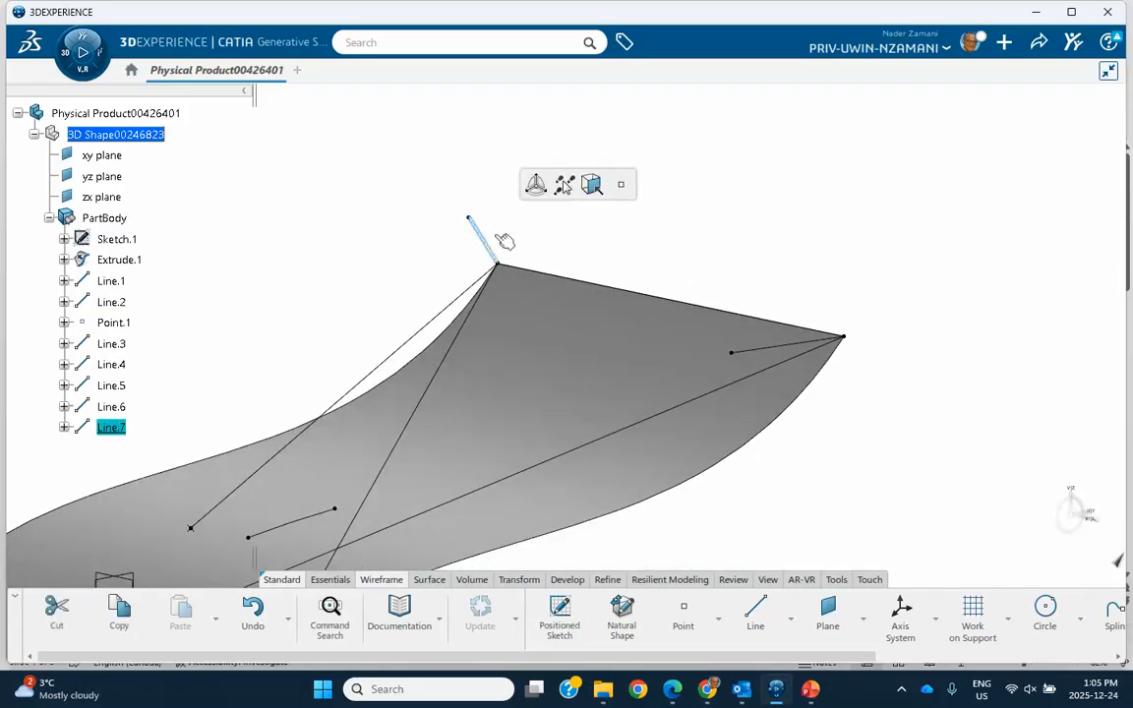
pyautogui.click(1048, 353)
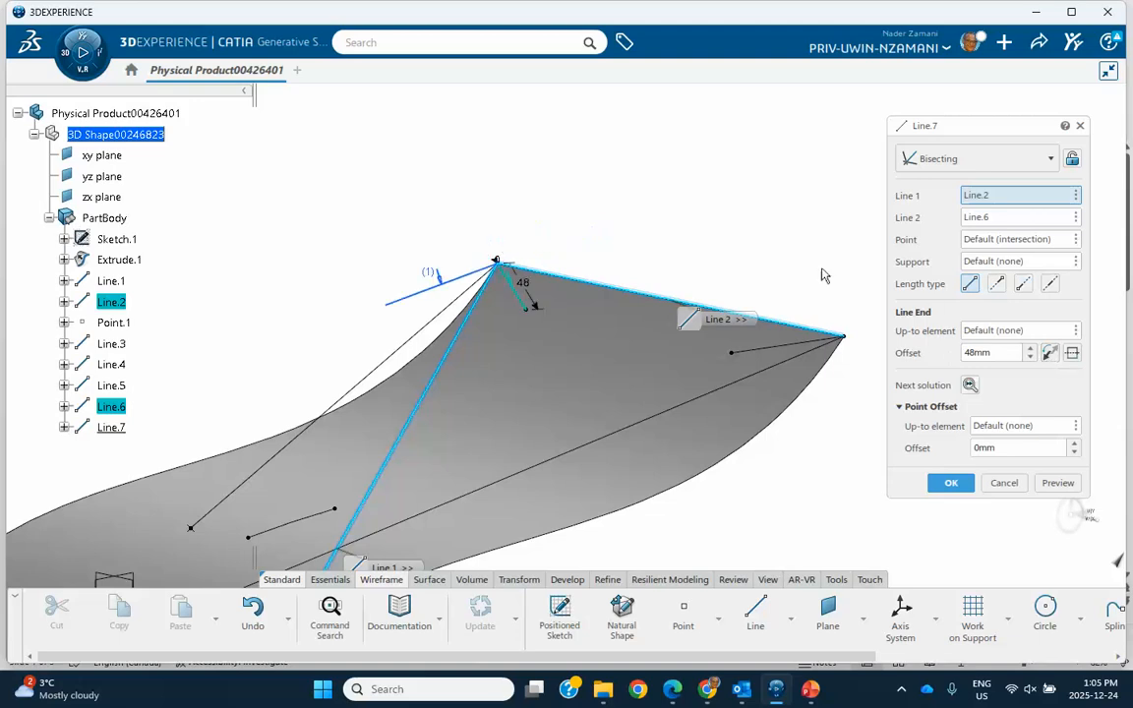
pyautogui.click(946, 481)
pyautogui.moveTo(724, 215); pyautogui.dragTo(546, 235, button='middle')
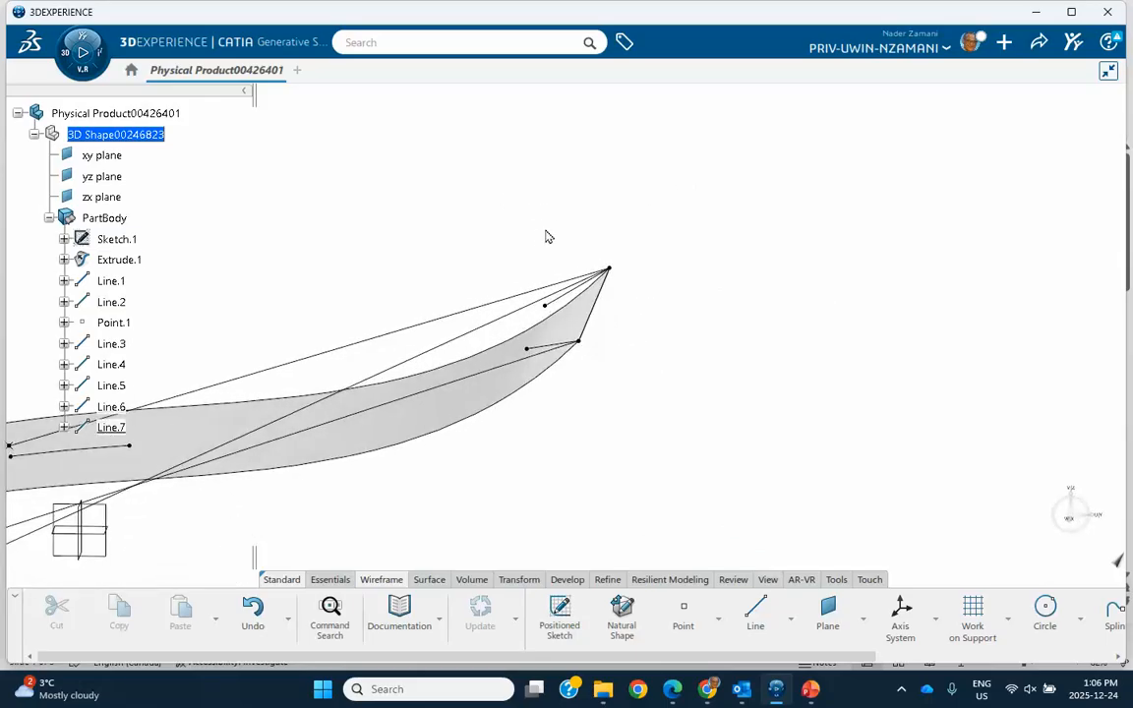
# - Edit the bisecting line Line.7 to use the extruded surface Extrude.1 as its support
pyautogui.doubleClick(581, 304)
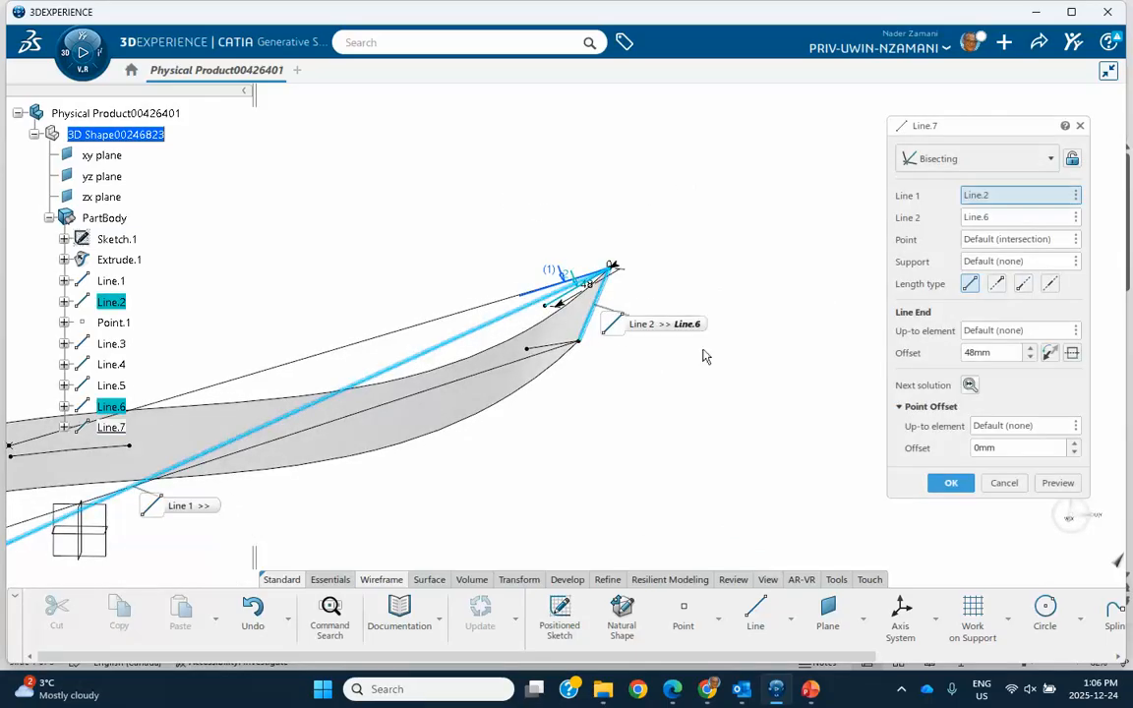
pyautogui.click(992, 263)
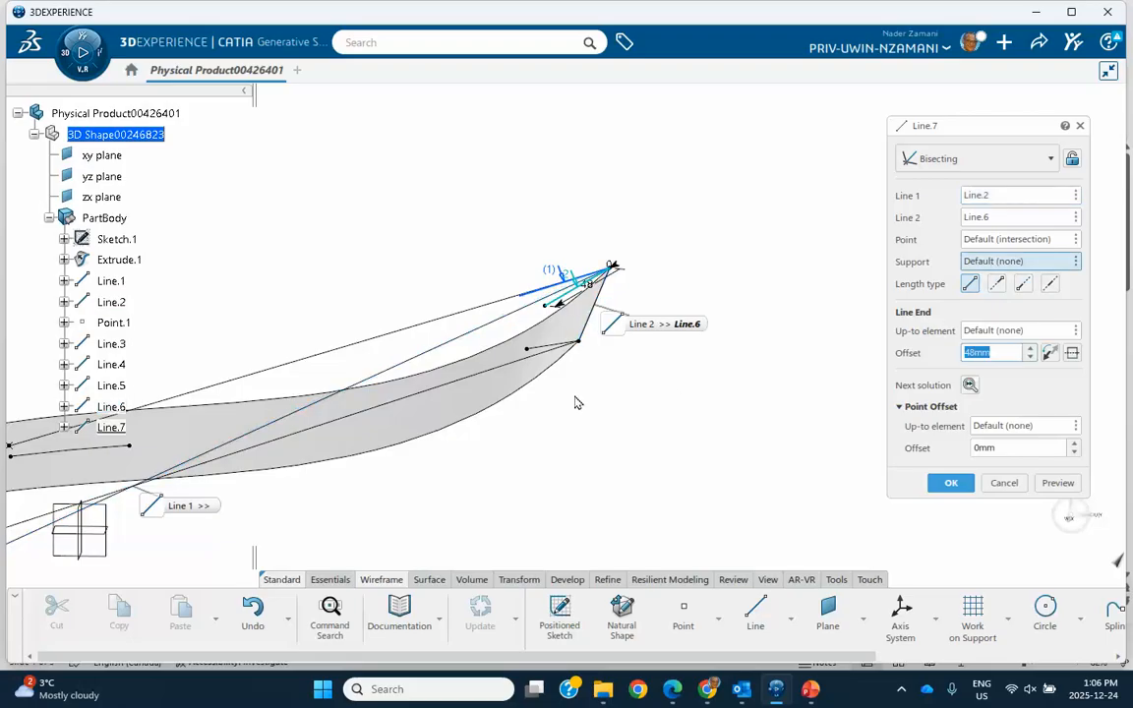
pyautogui.click(461, 399)
pyautogui.click(947, 483)
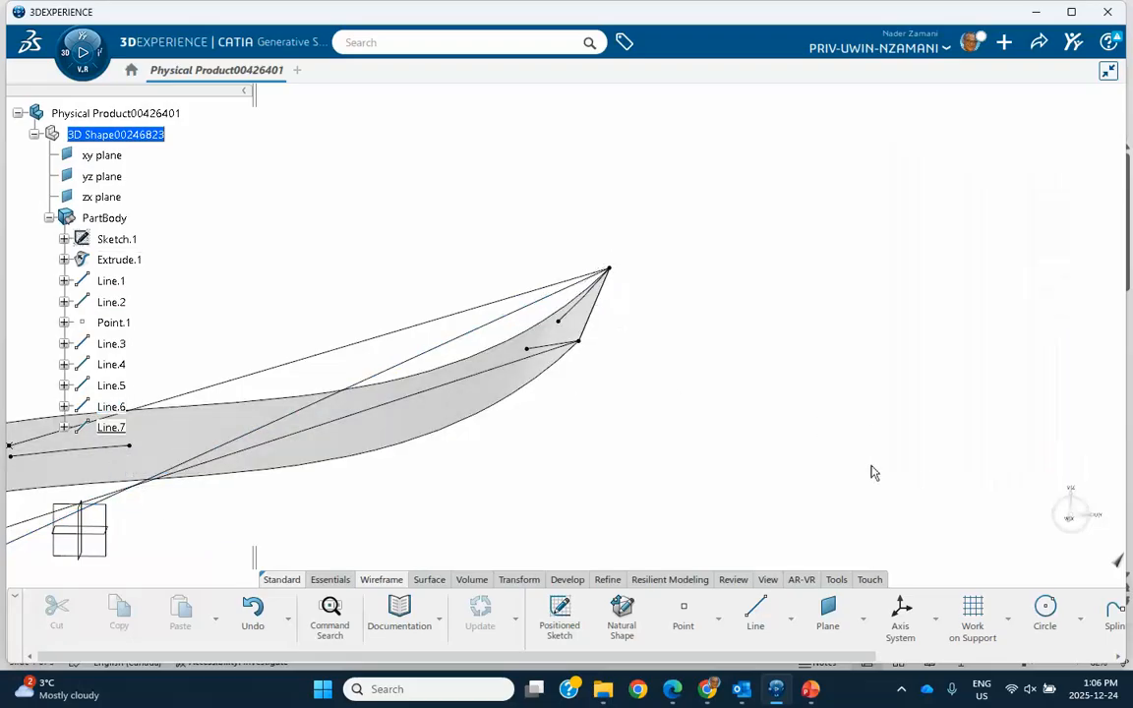
pyautogui.moveTo(675, 389)
pyautogui.mouseDown(button='middle')
pyautogui.moveTo(686, 431)
pyautogui.moveTo(679, 389)
pyautogui.mouseUp(button='middle')
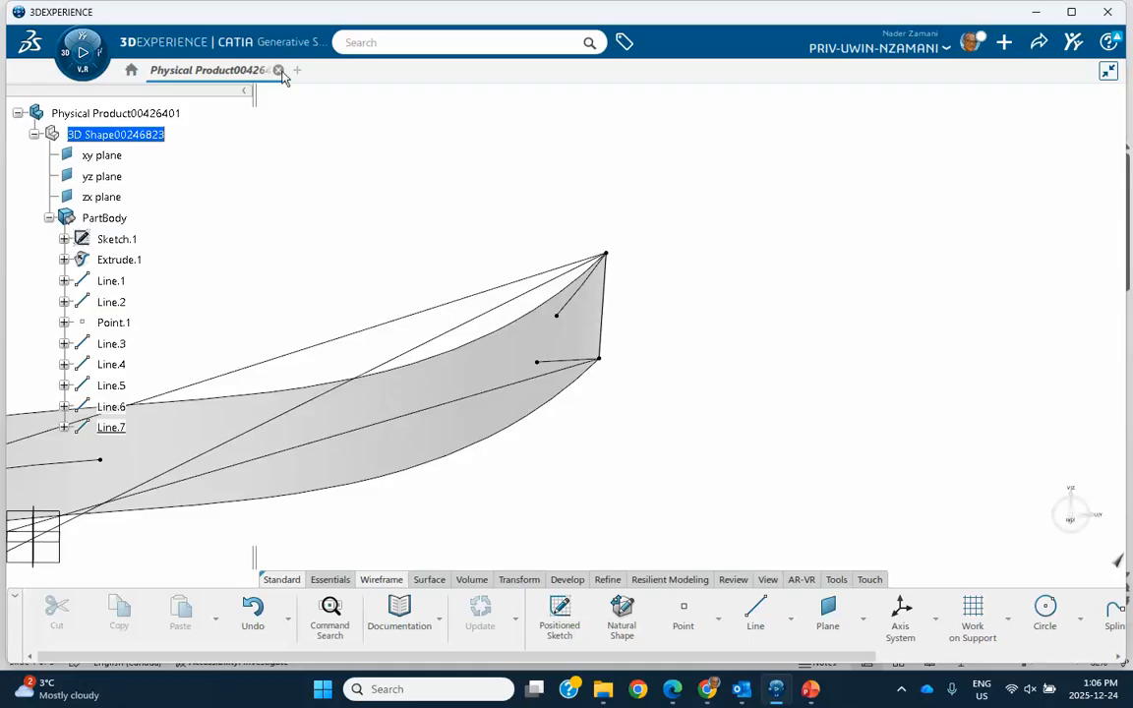
# - Close the current product and start a new 3D part in Generative Shape Design, dismissing the mechanism preference notices
pyautogui.click(279, 71)
pyautogui.click(613, 399)
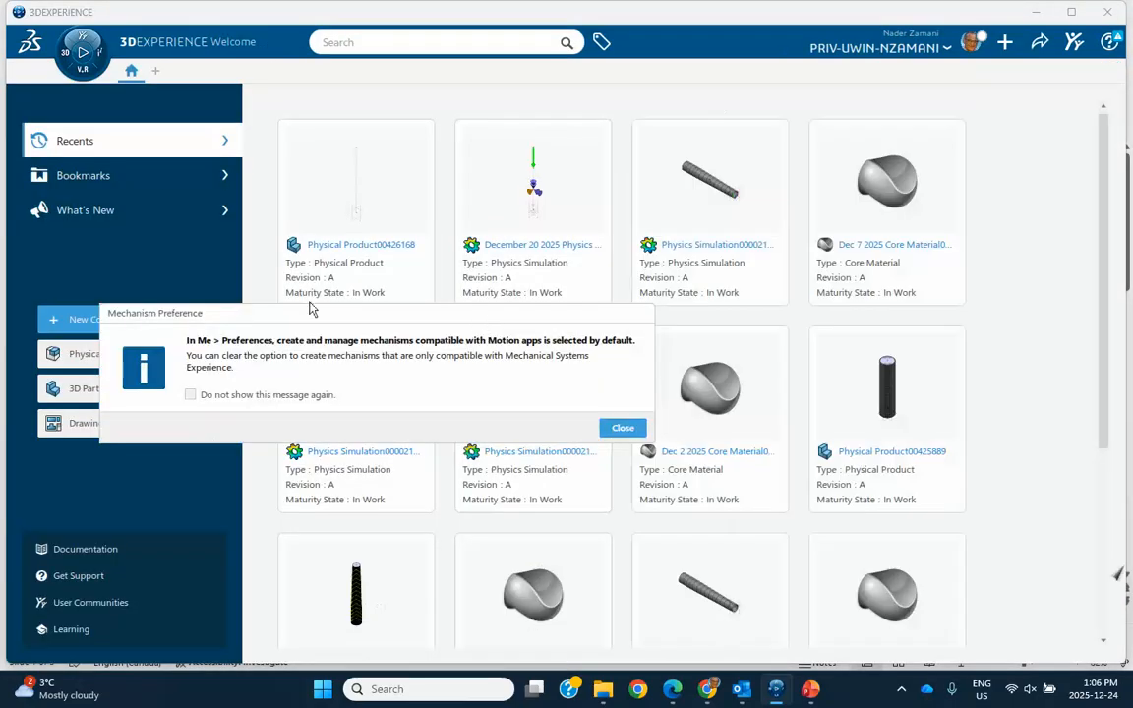
pyautogui.press('Return')
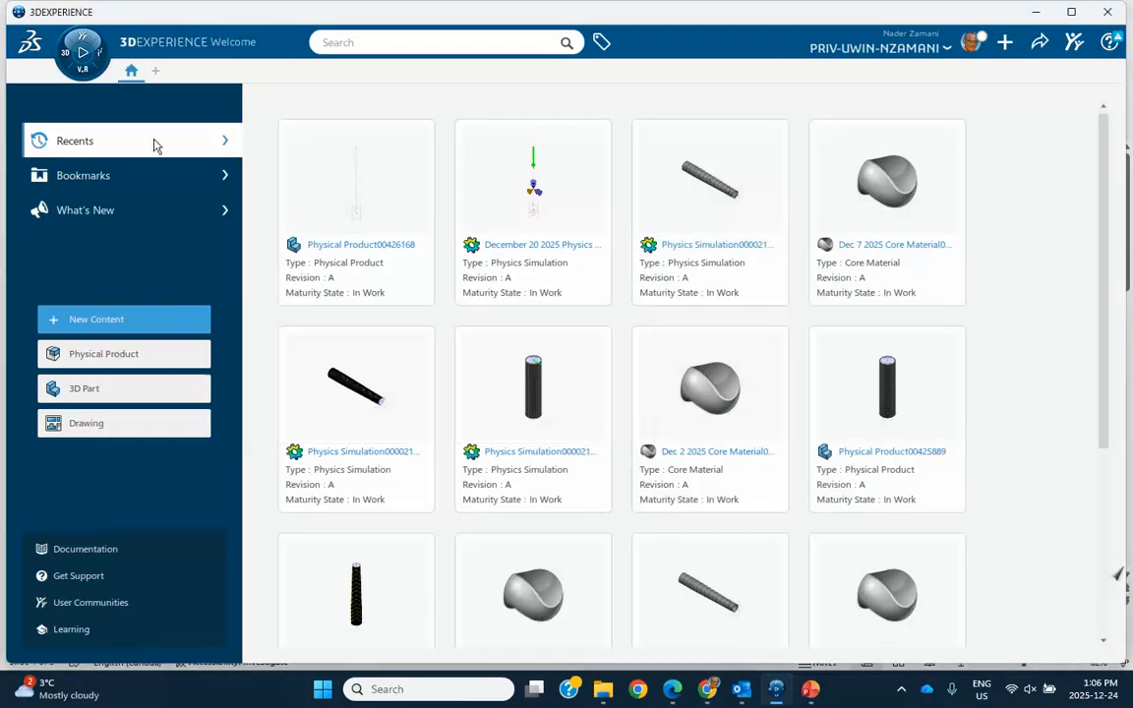
pyautogui.click(64, 58)
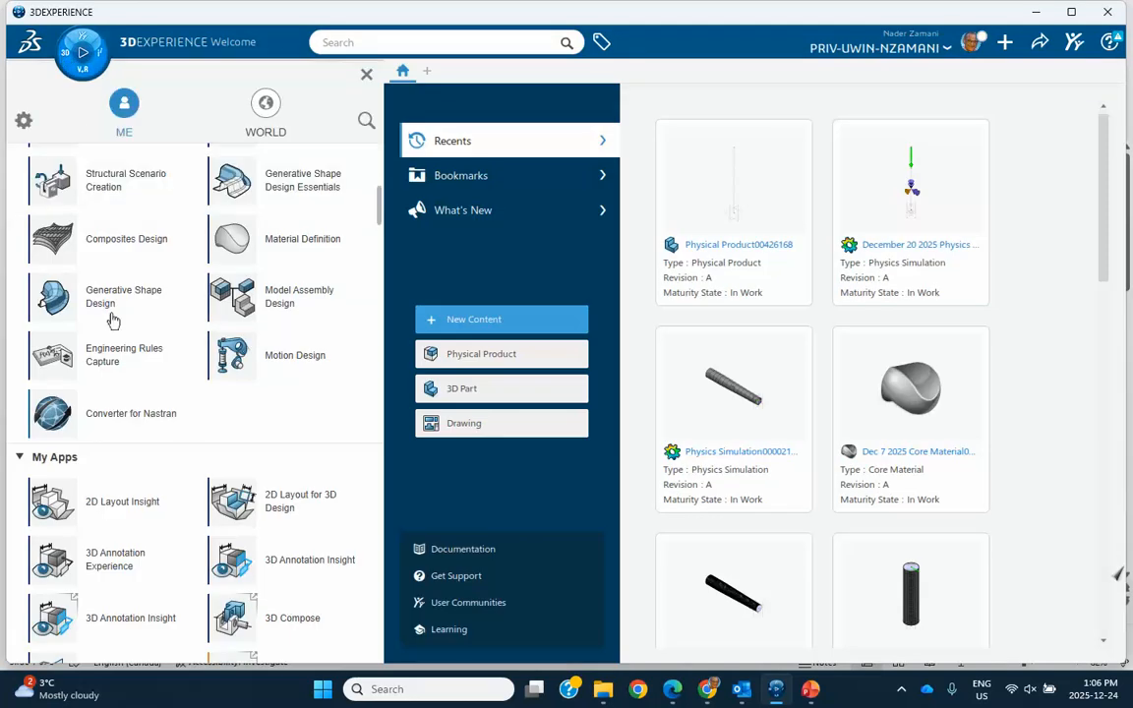
pyautogui.click(178, 311)
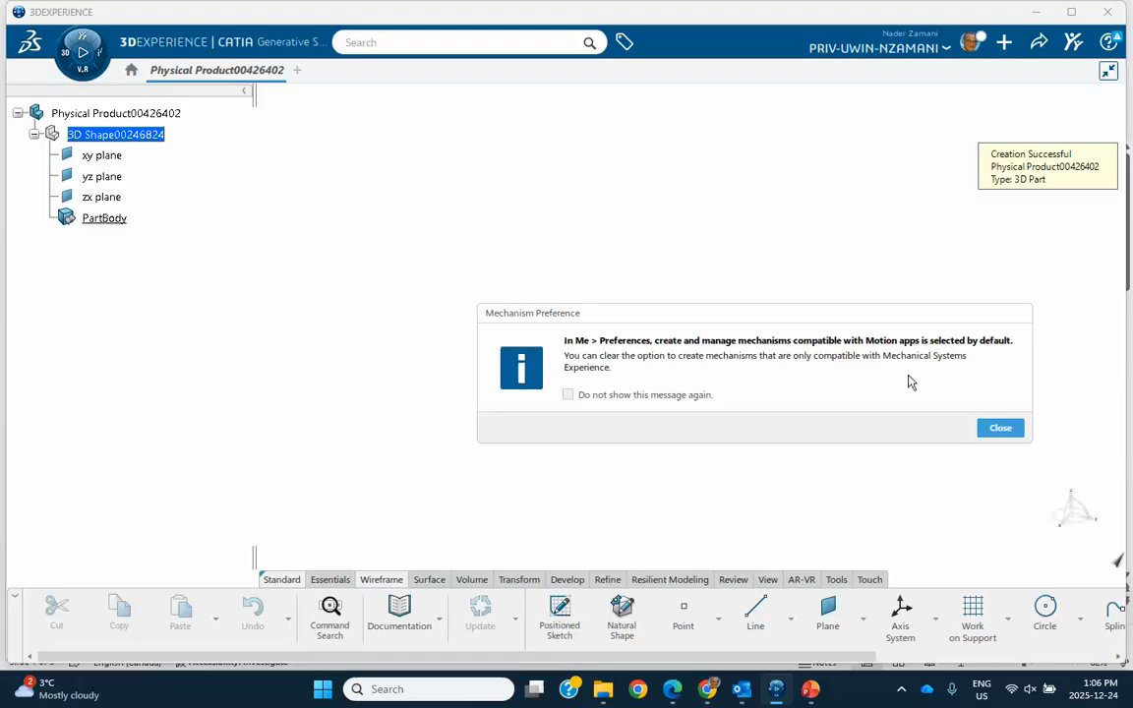
pyautogui.click(993, 429)
# - Sketch a downward-sloping line above the origin on the yz plane, starting at about H -121 mm, V 62 mm
pyautogui.click(597, 363)
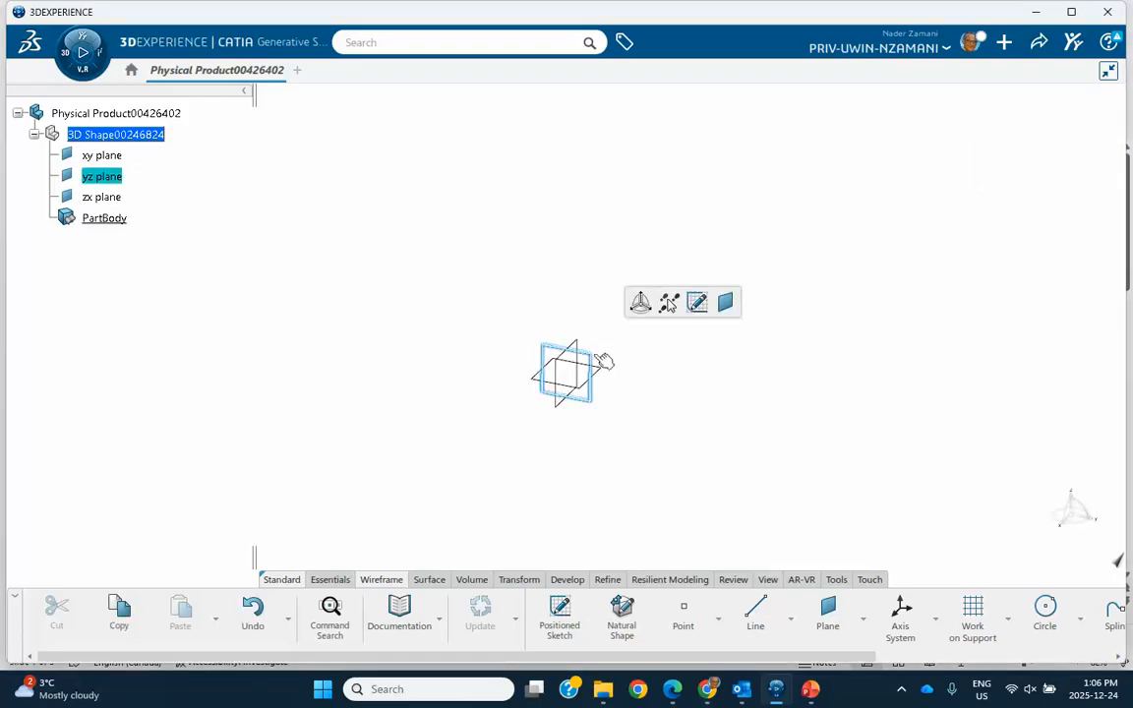
pyautogui.click(694, 305)
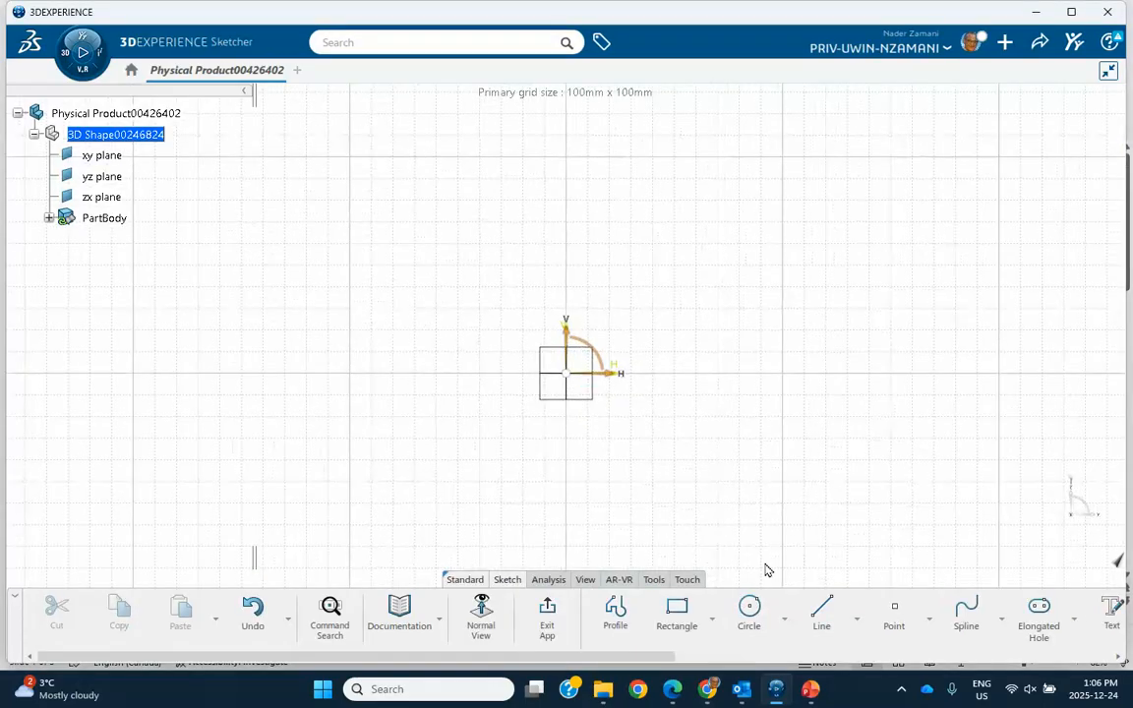
pyautogui.click(821, 619)
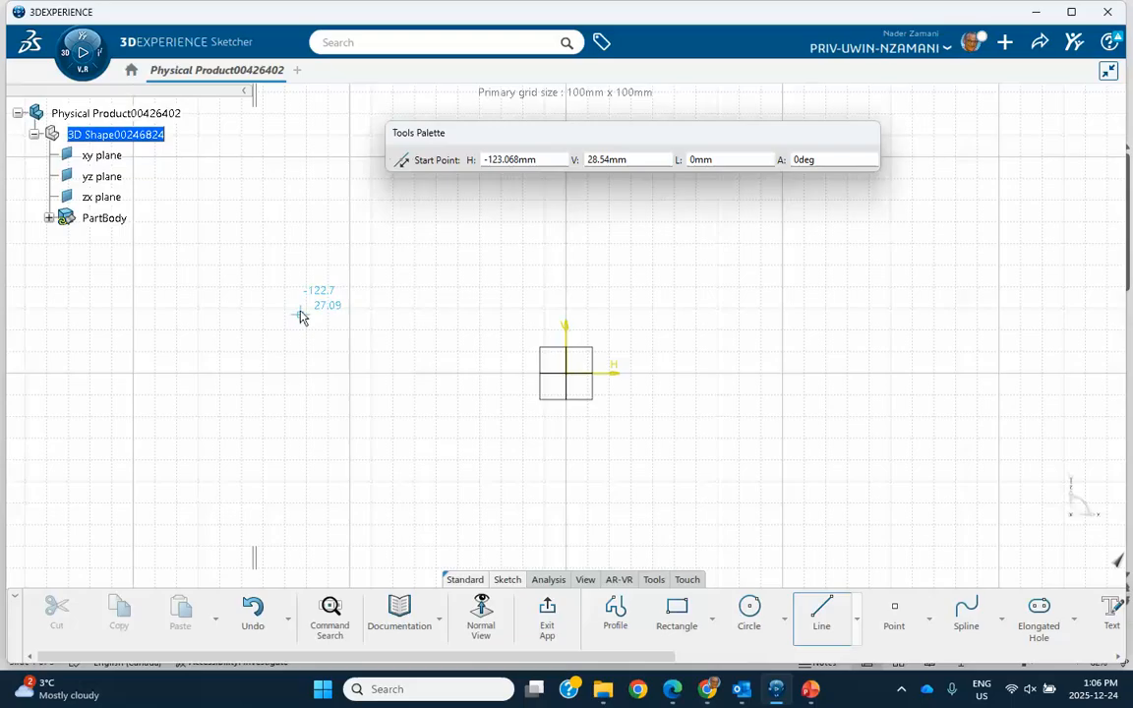
pyautogui.click(303, 239)
pyautogui.click(765, 330)
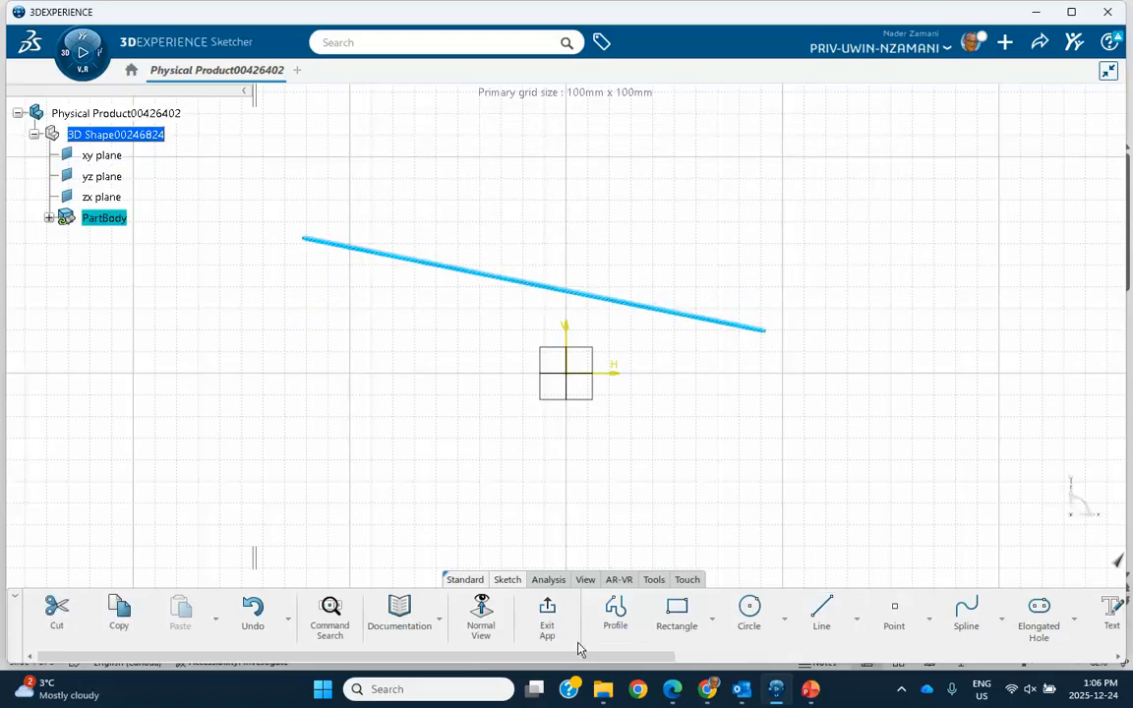
pyautogui.click(547, 614)
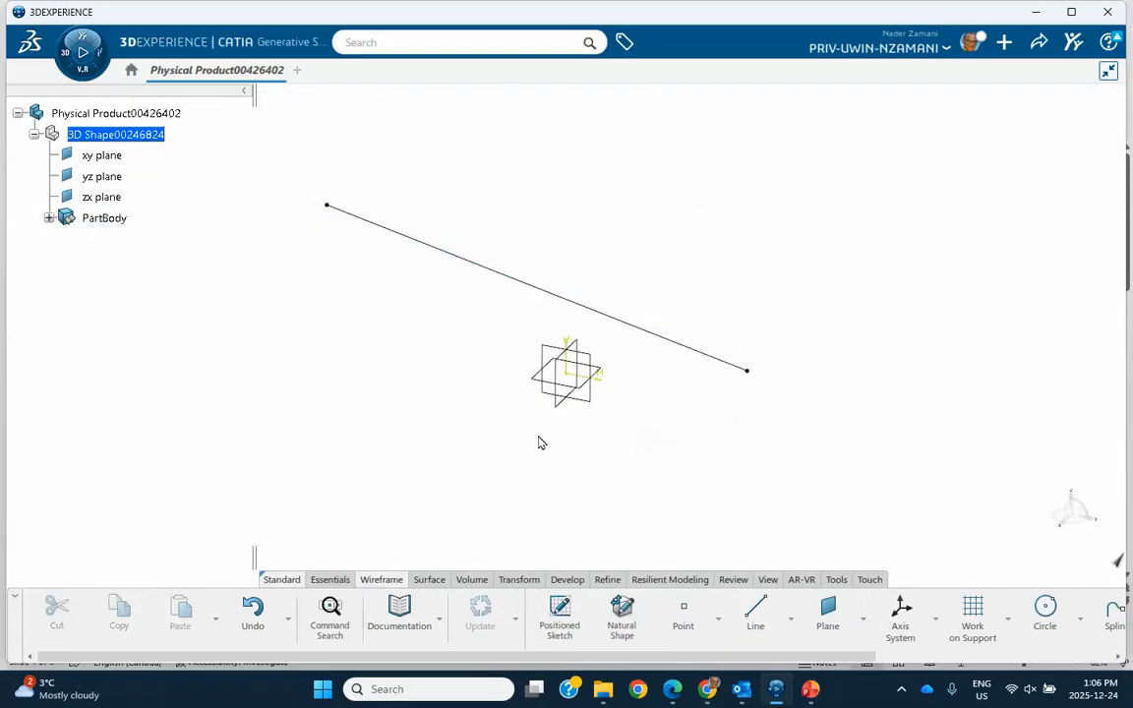
# - In a second sketch on the yz plane, draw a line about 145 mm long at about 22 degrees below the origin
pyautogui.click(596, 365)
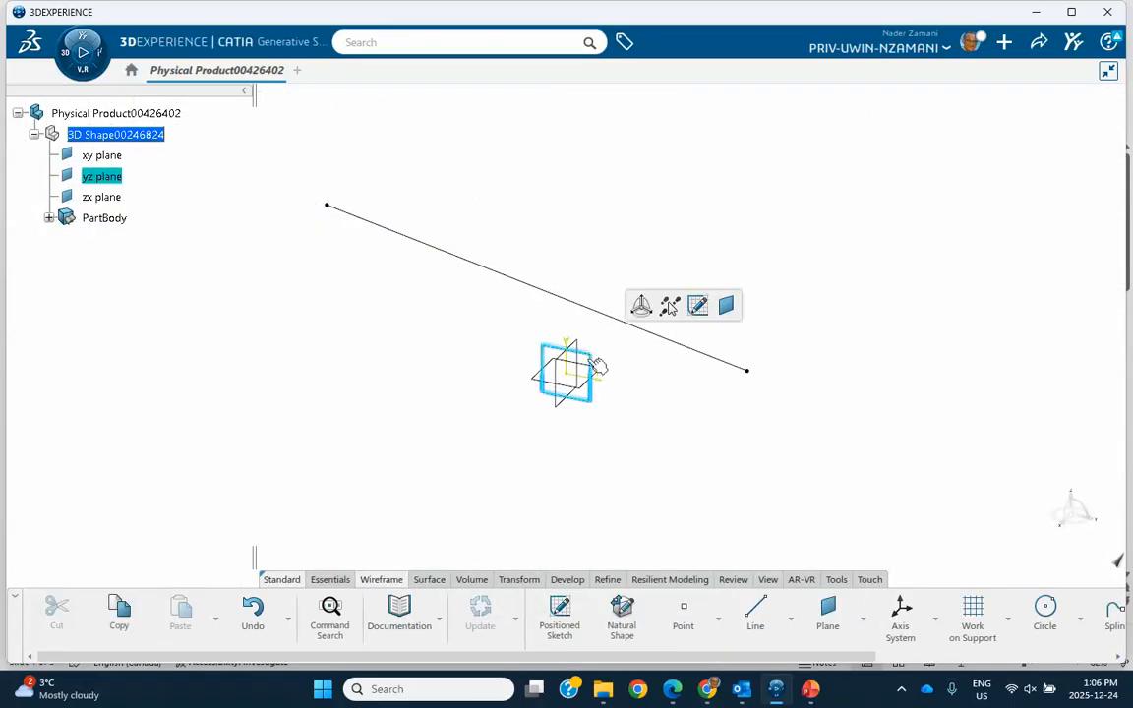
pyautogui.click(698, 313)
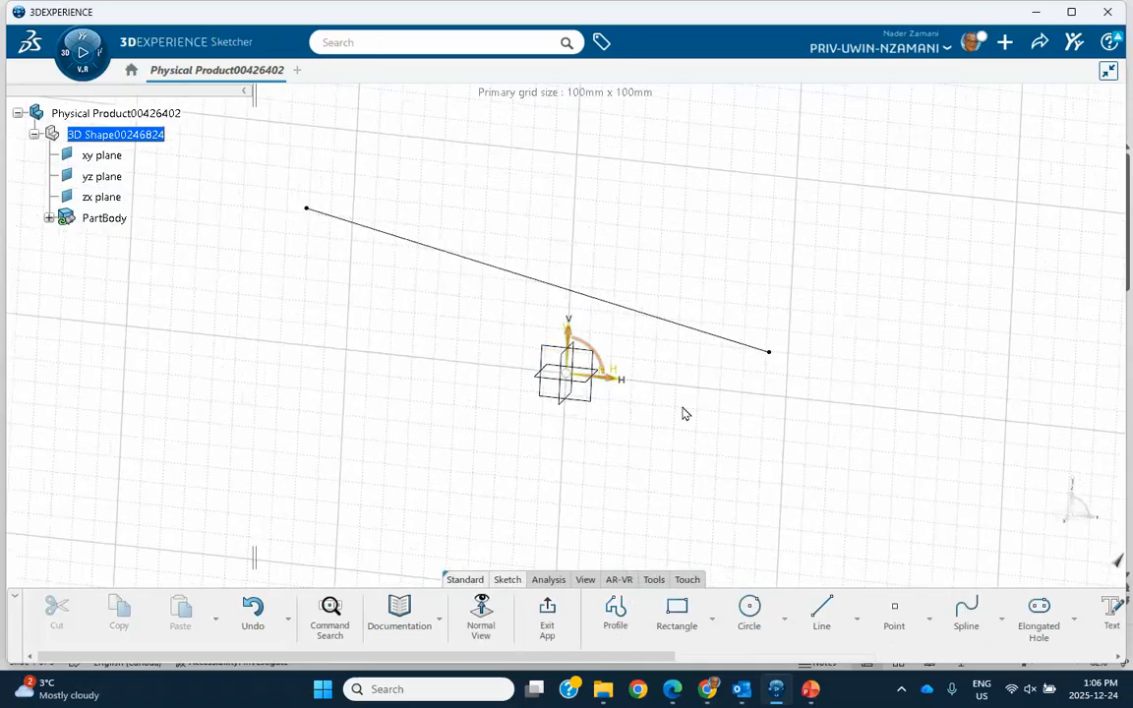
pyautogui.click(819, 618)
pyautogui.click(514, 520)
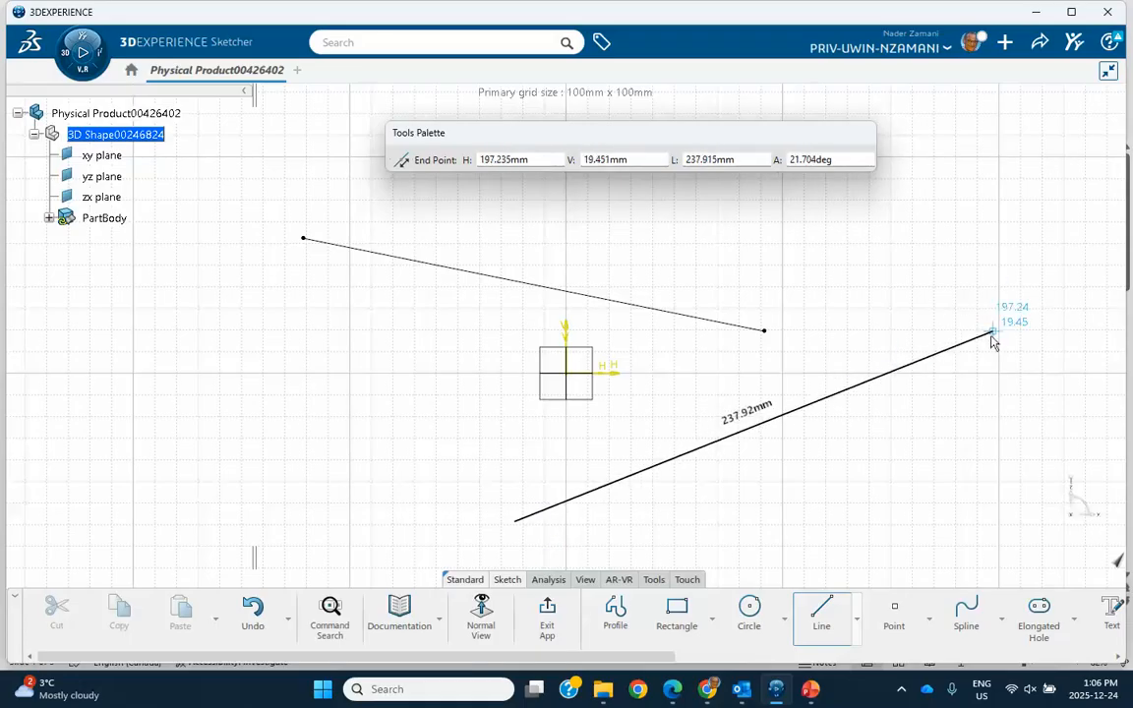
pyautogui.click(809, 403)
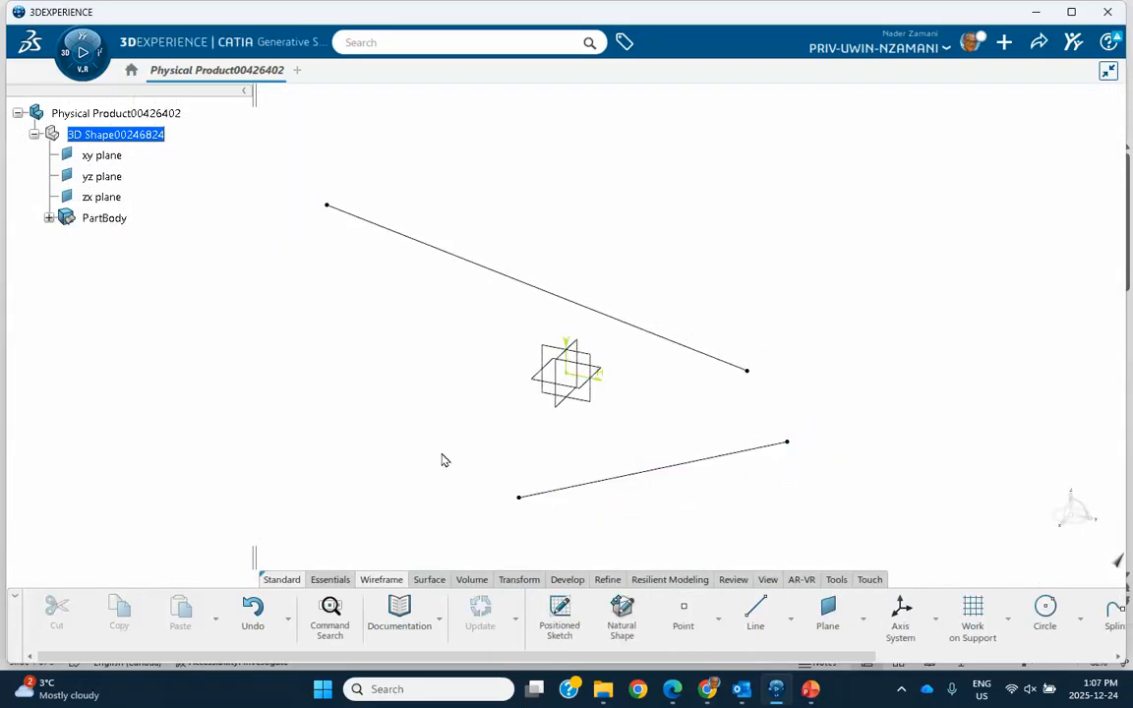
# - Create a Bisecting line between the lines of Sketch.1 and Sketch.2 with a 20 mm line end offset
pyautogui.click(750, 611)
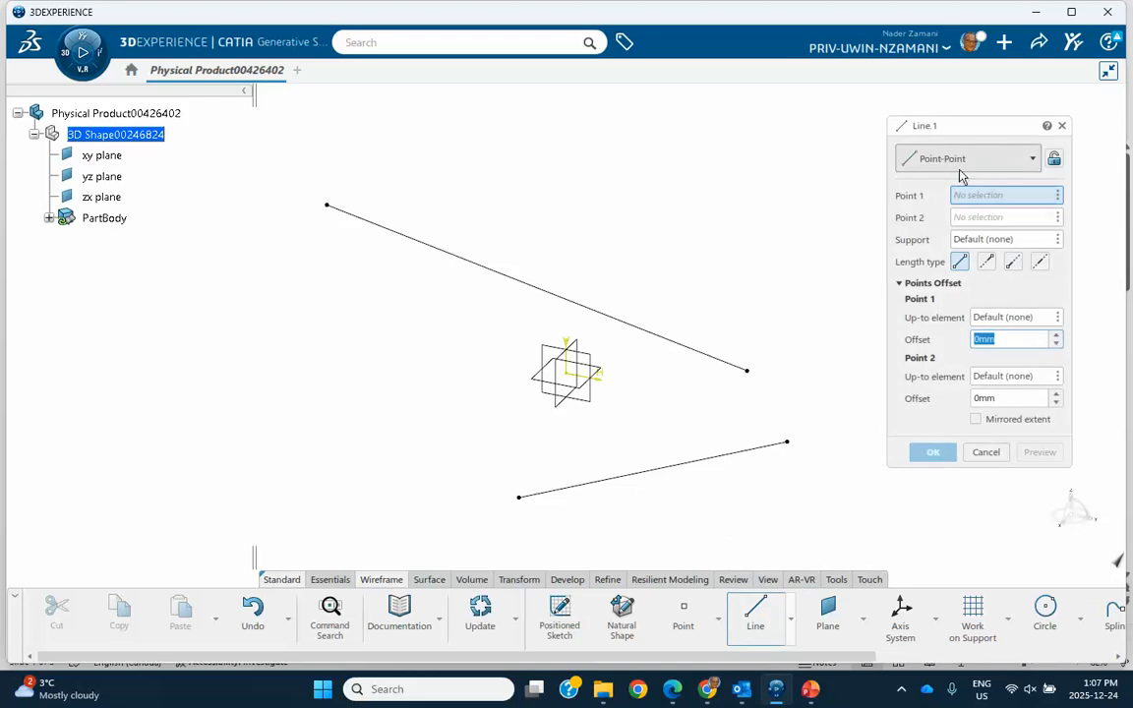
pyautogui.click(960, 163)
pyautogui.click(937, 285)
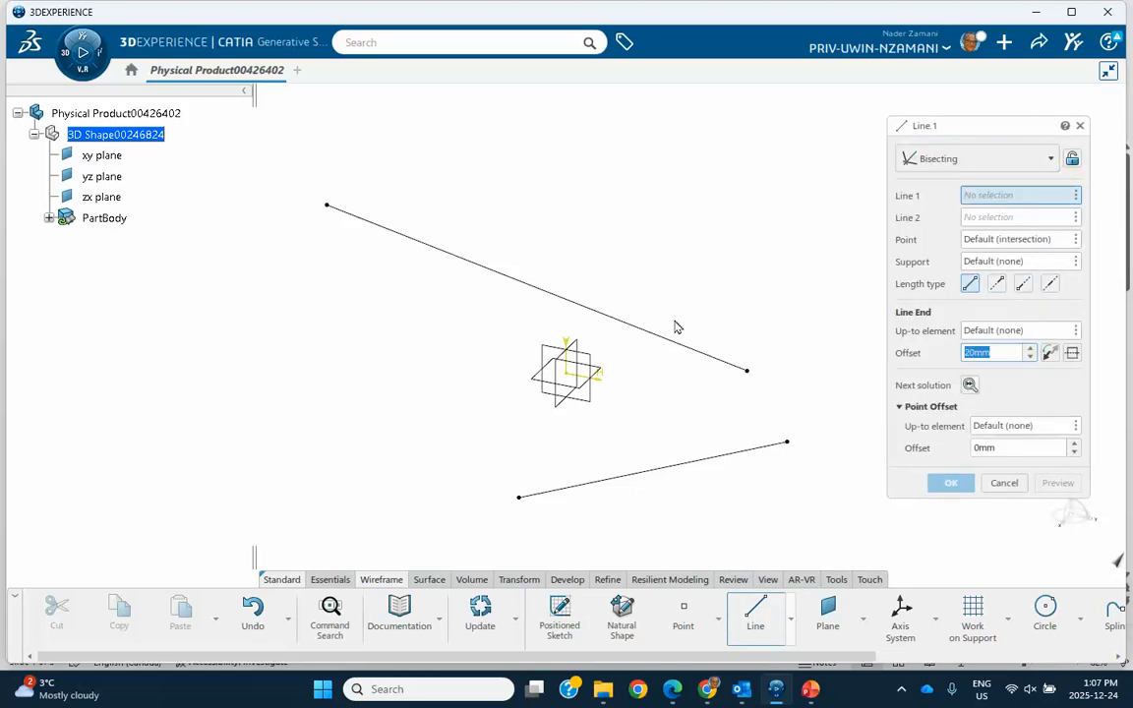
pyautogui.click(683, 349)
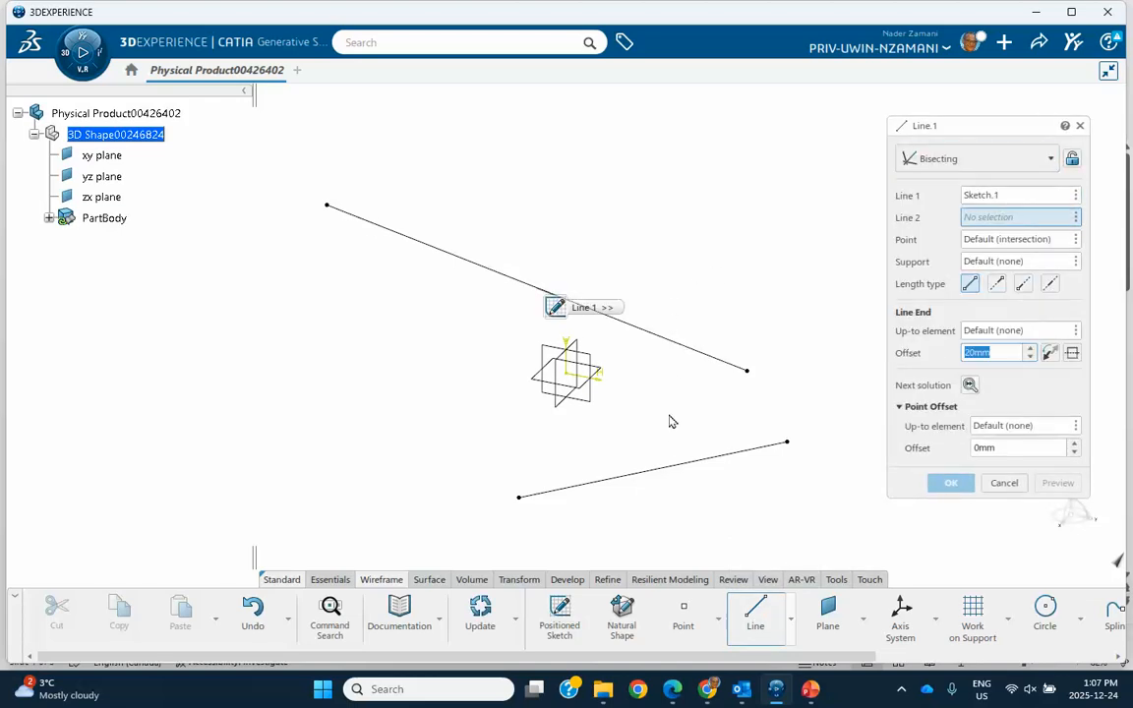
pyautogui.click(689, 469)
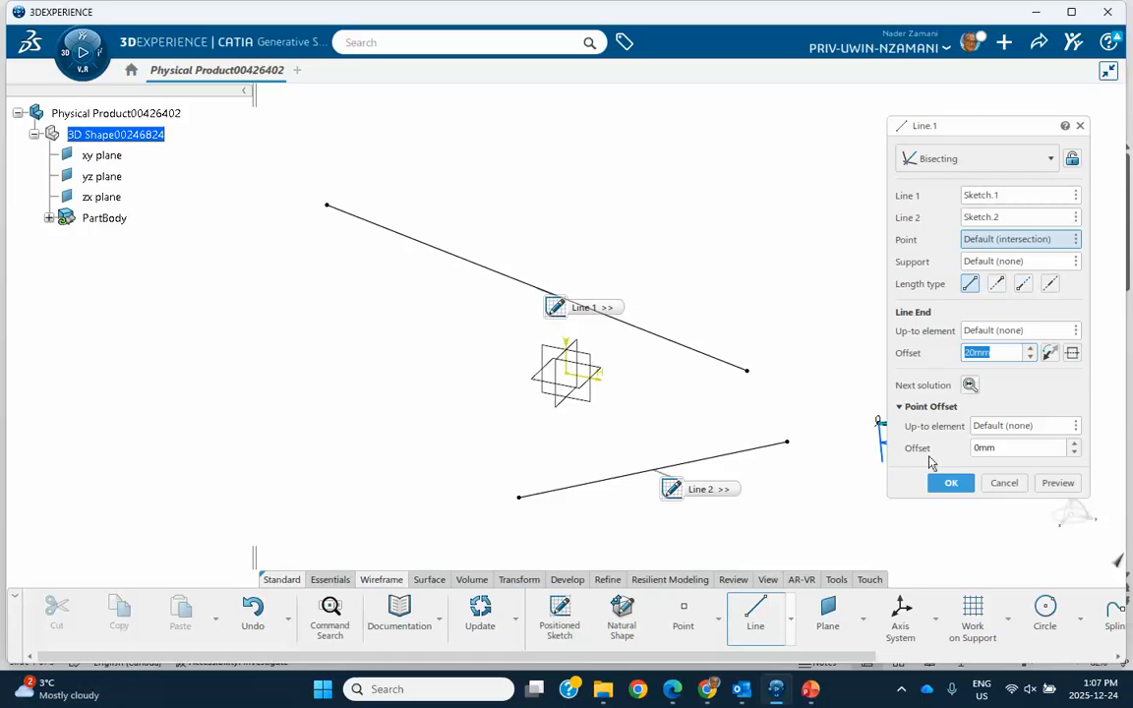
pyautogui.click(951, 485)
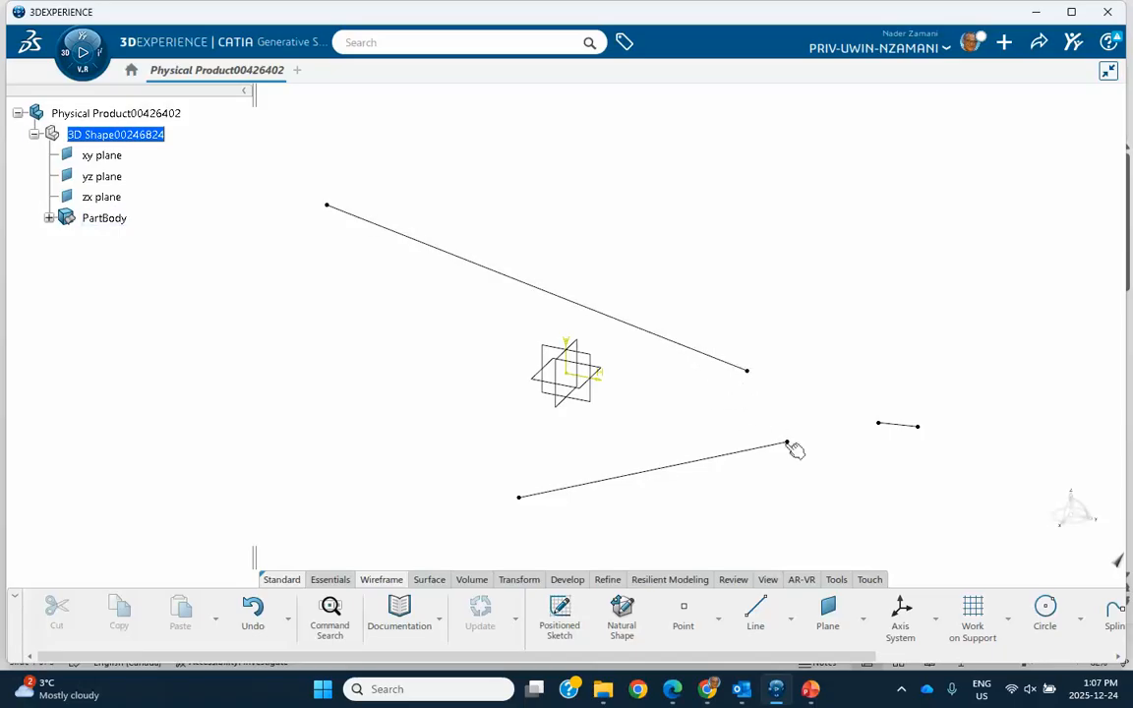
pyautogui.doubleClick(690, 350)
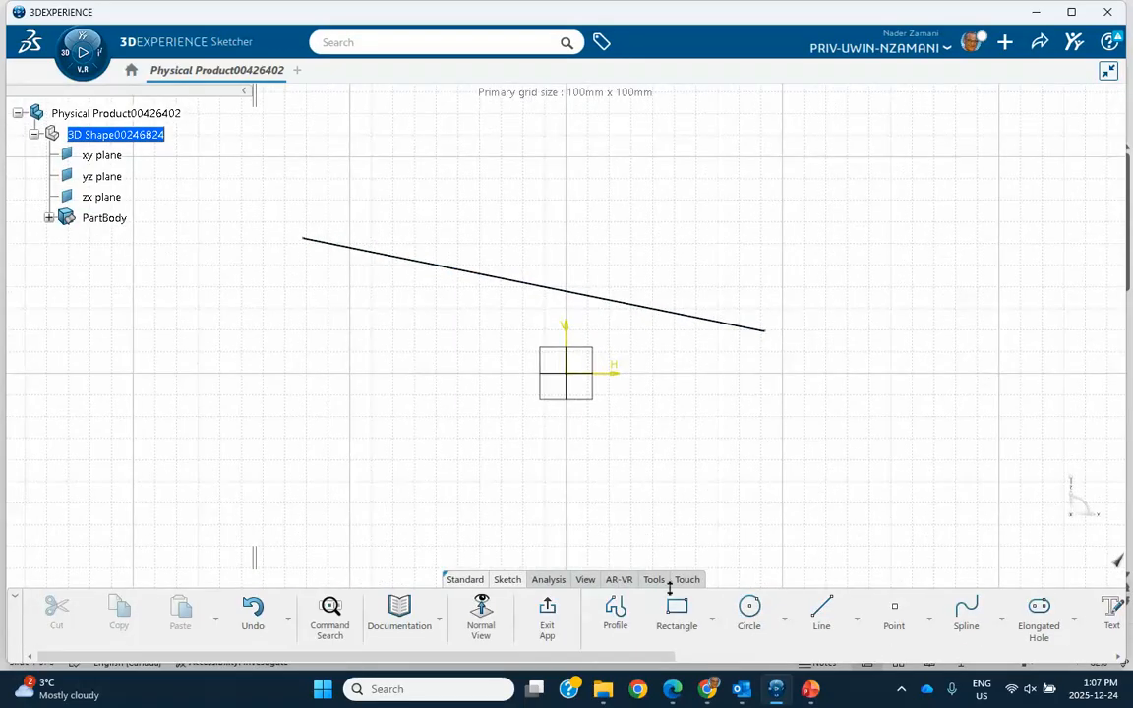
pyautogui.click(547, 610)
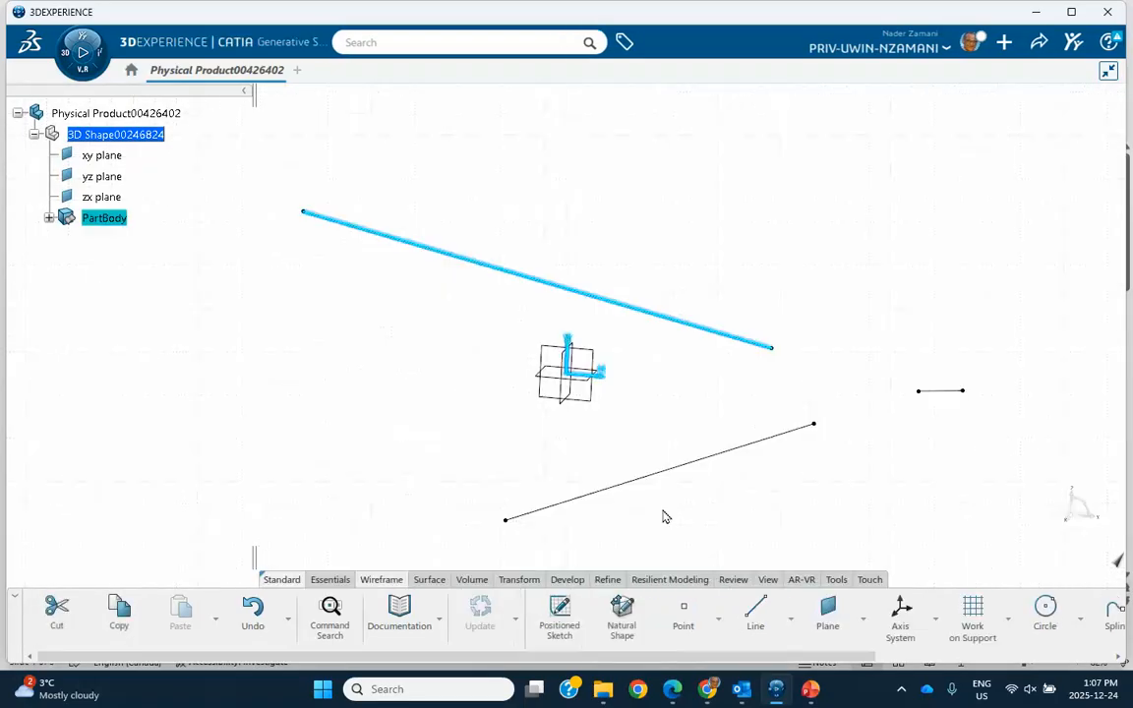
# - Set the bisecting line's end offset to 52 mm and cycle through both alternatives, keeping solution 1
pyautogui.doubleClick(908, 423)
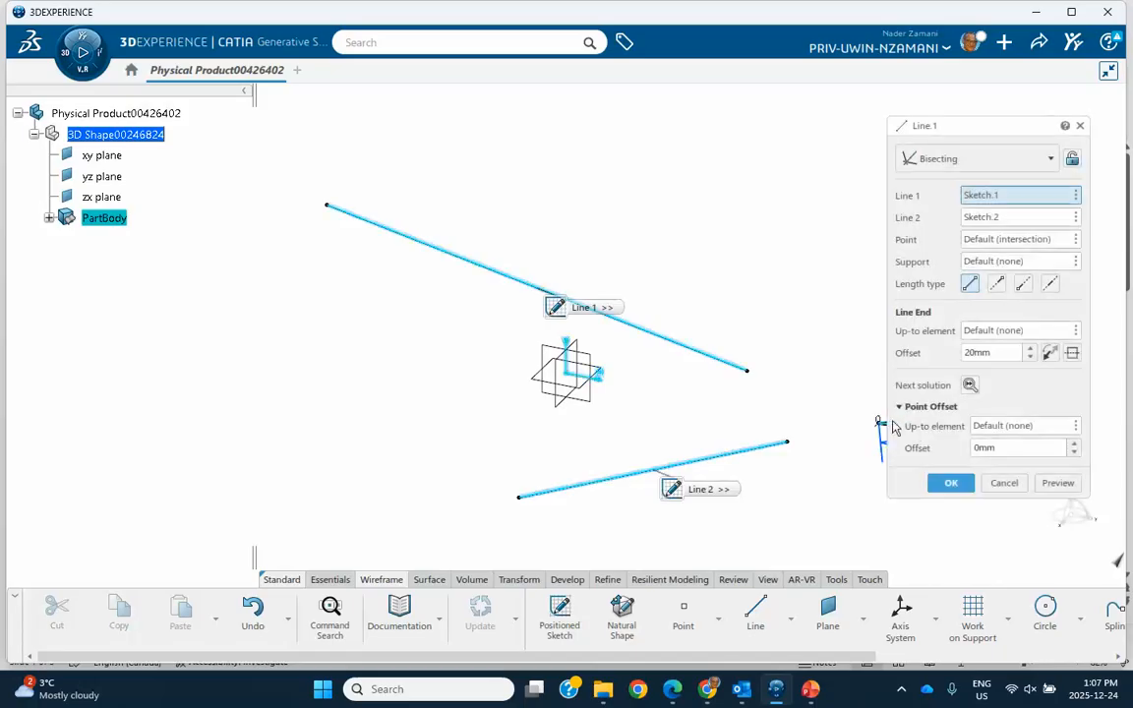
pyautogui.moveTo(836, 352); pyautogui.dragTo(639, 227, button='middle')
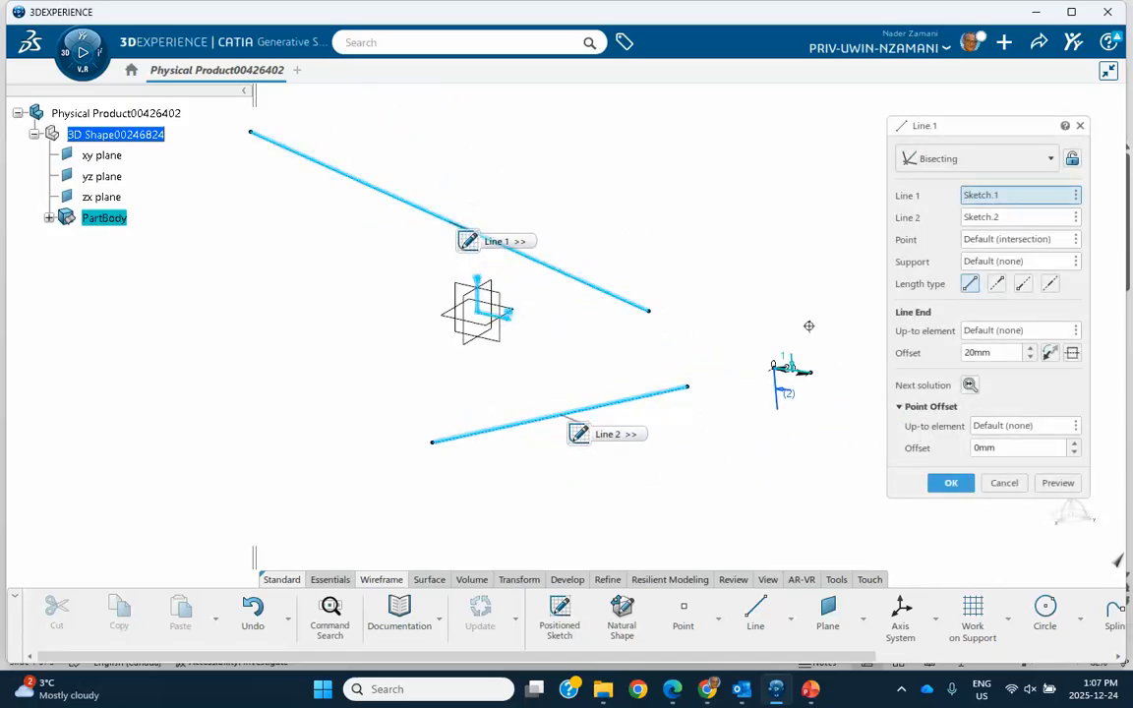
pyautogui.click(1031, 348)
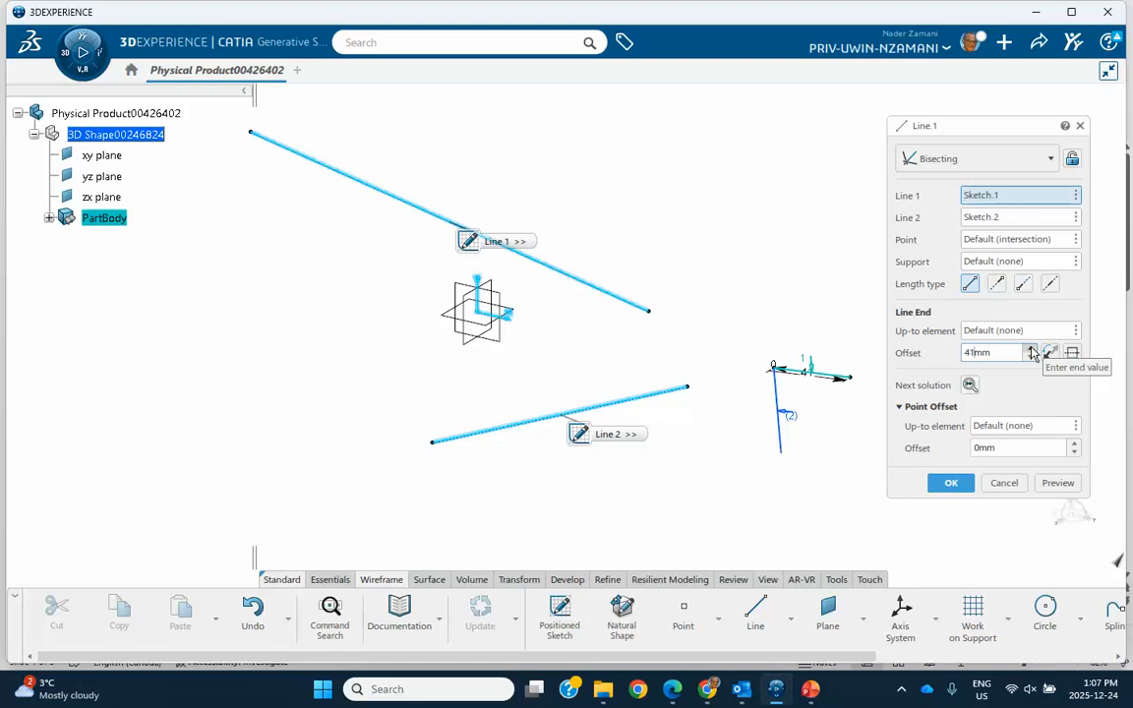
pyautogui.click(969, 386)
pyautogui.click(969, 385)
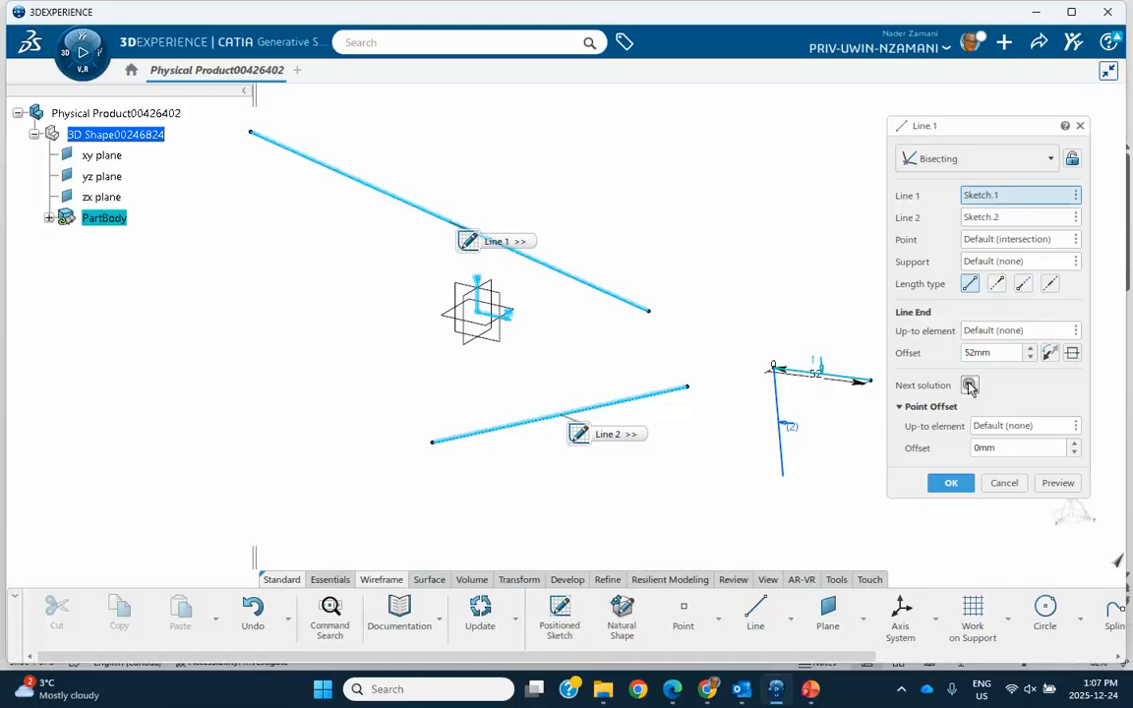
pyautogui.click(951, 482)
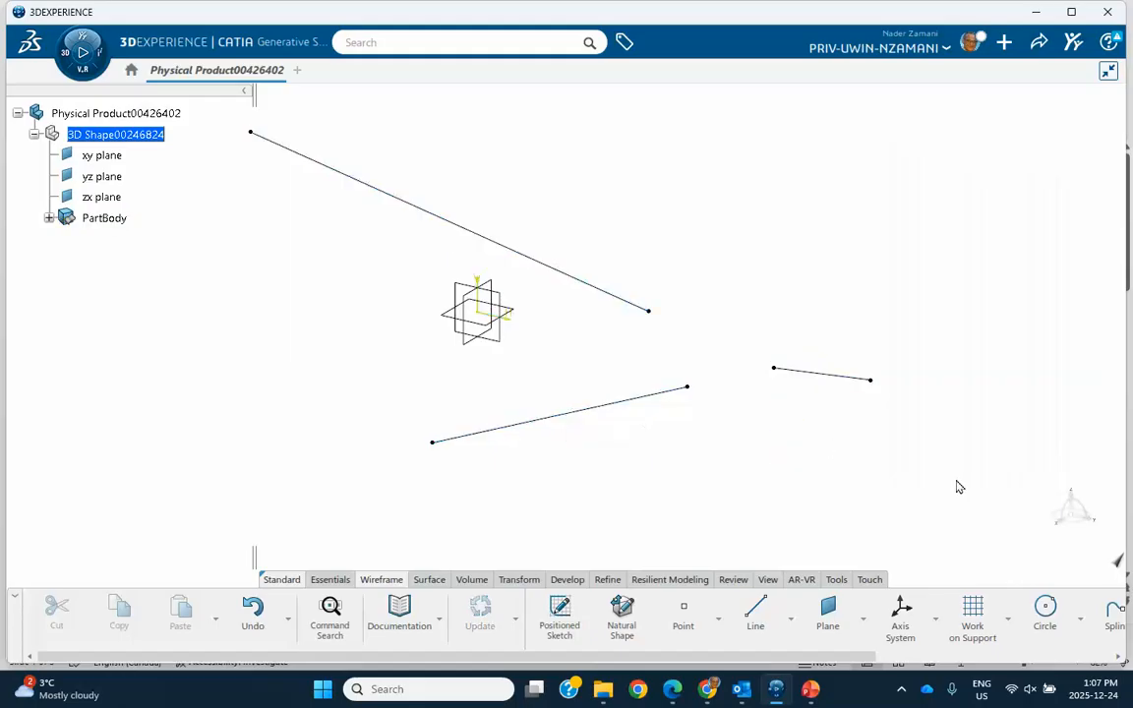
# - Switch the bisecting line between Sketch.1 and Sketch.2 to solution 2, and reopen its definition to review the alternatives
pyautogui.doubleClick(845, 377)
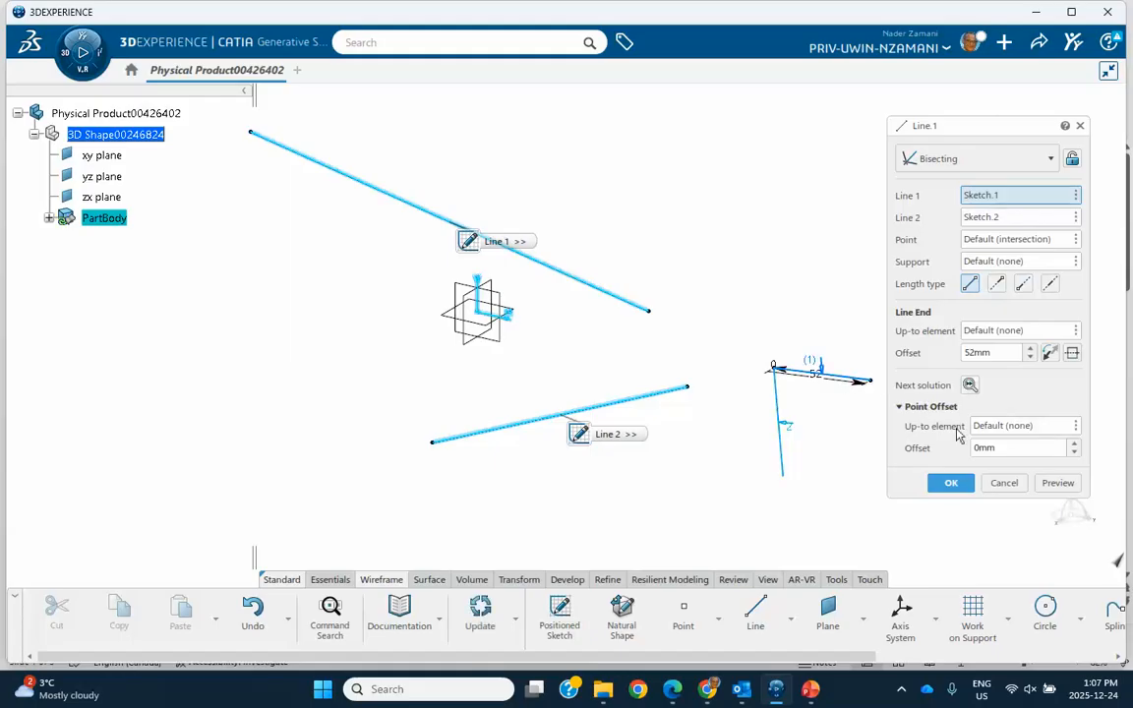
pyautogui.click(950, 482)
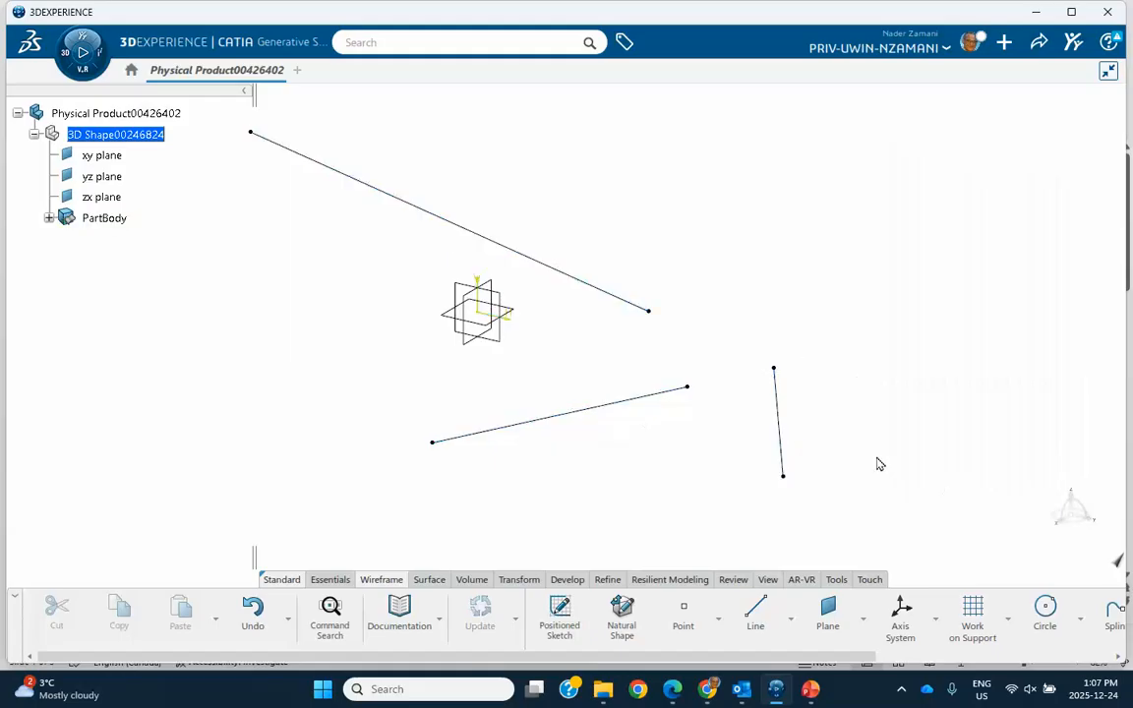
pyautogui.doubleClick(784, 423)
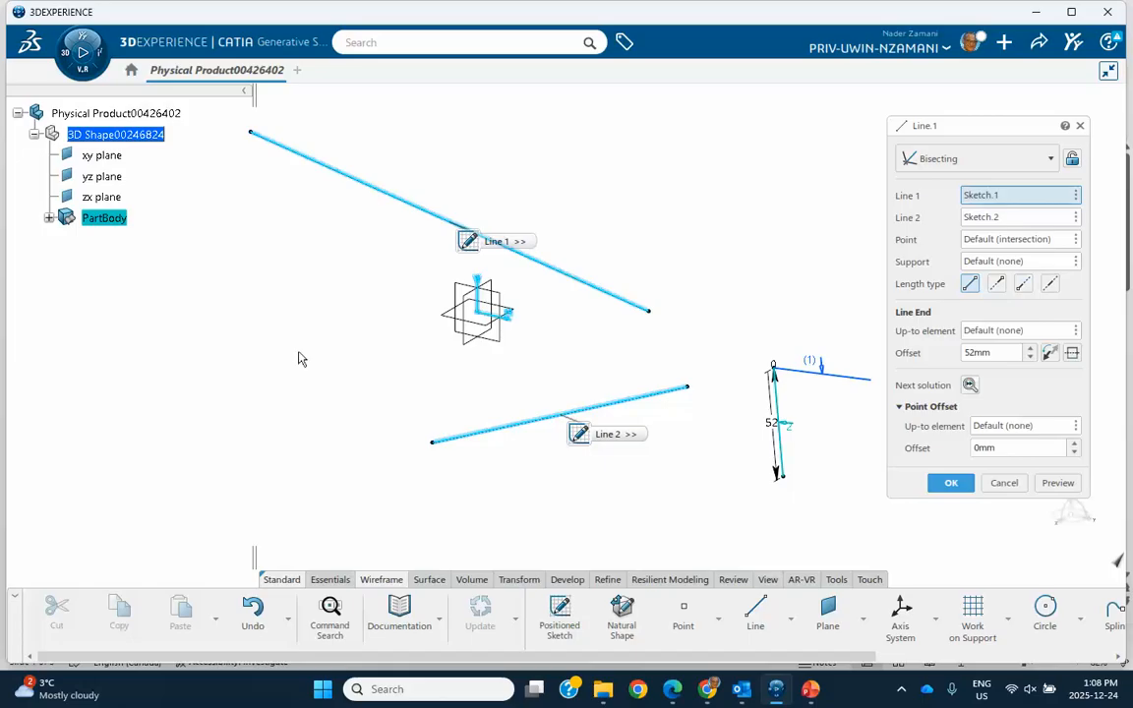
pyautogui.click(950, 484)
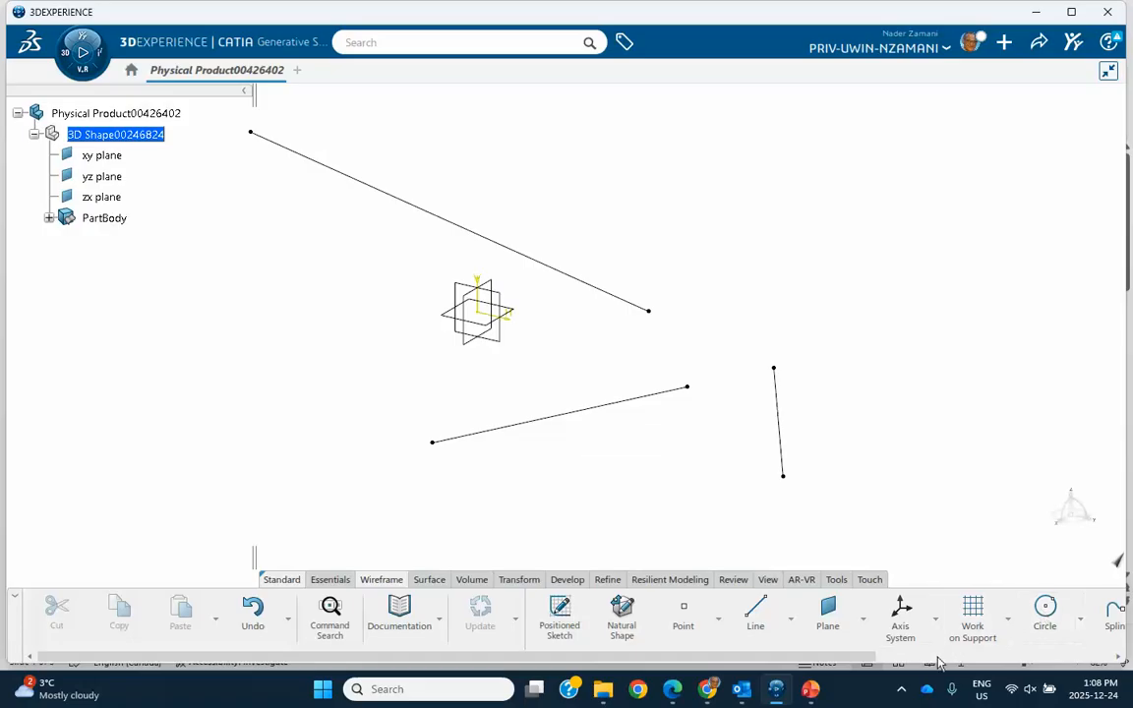
pyautogui.click(903, 688)
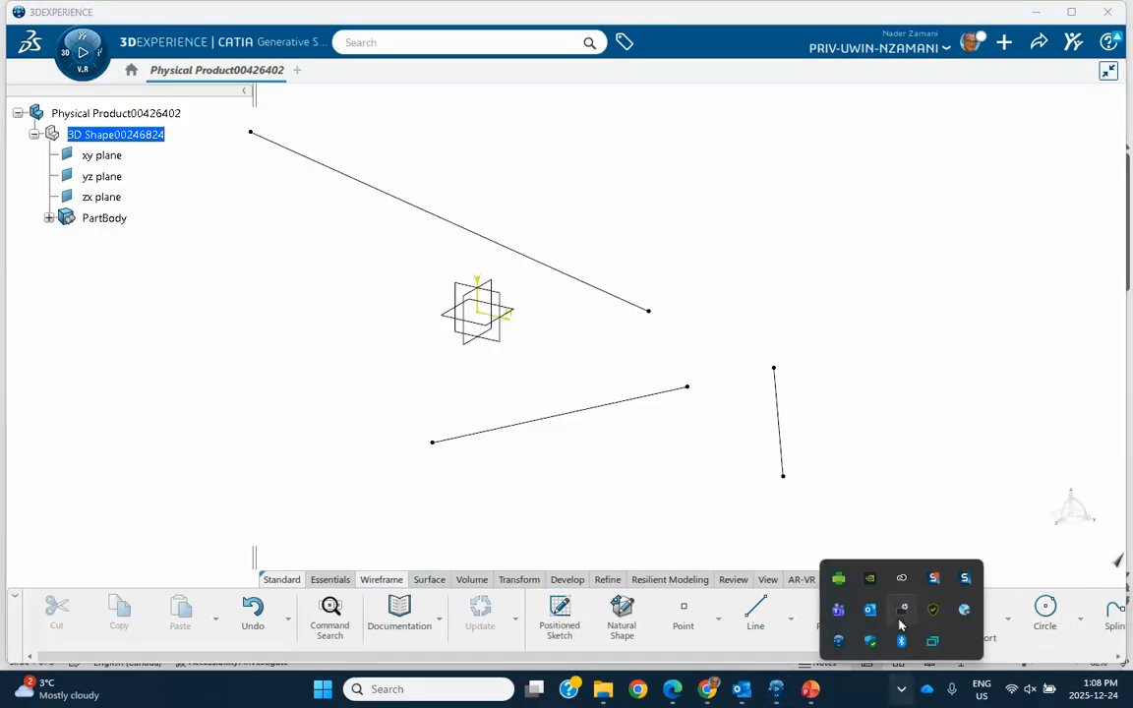